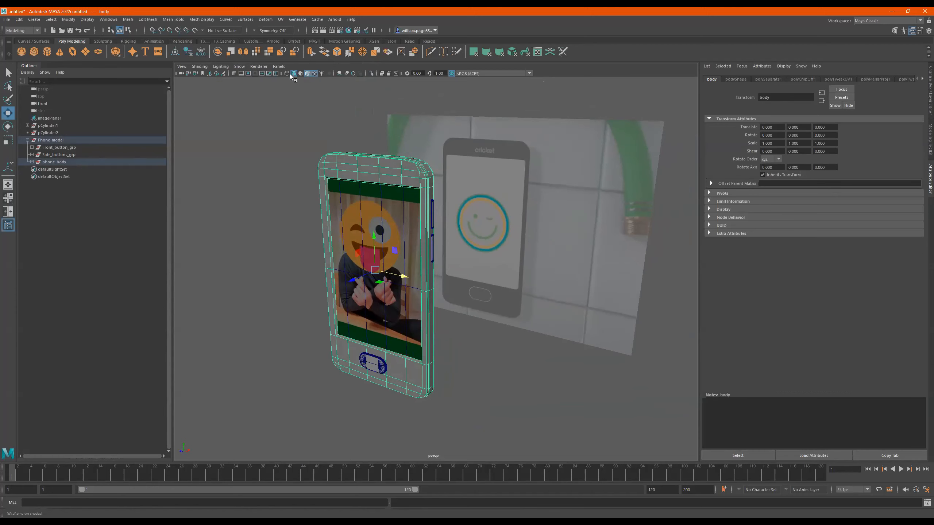
# Show the viewport grid and raise the whole Phone_model group above it, to about 5.55 in Y
pyautogui.click(236, 73)
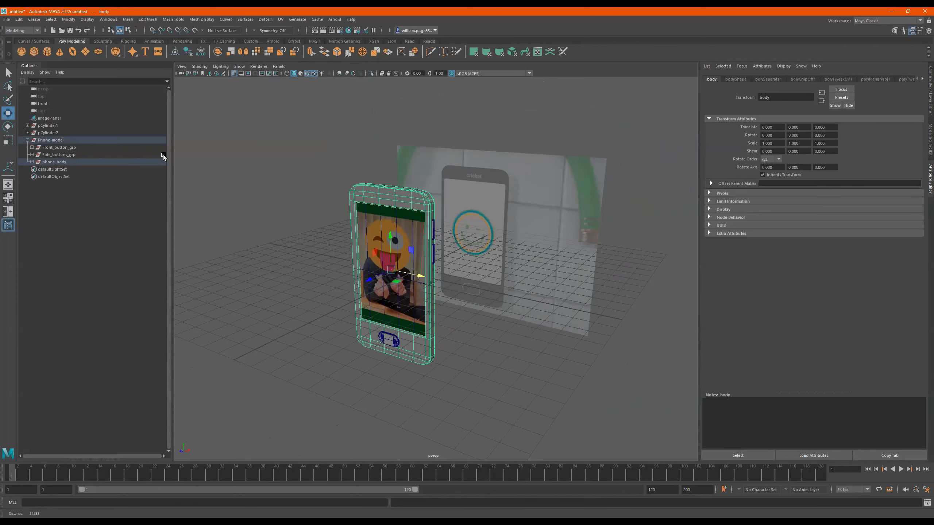
pyautogui.click(27, 140)
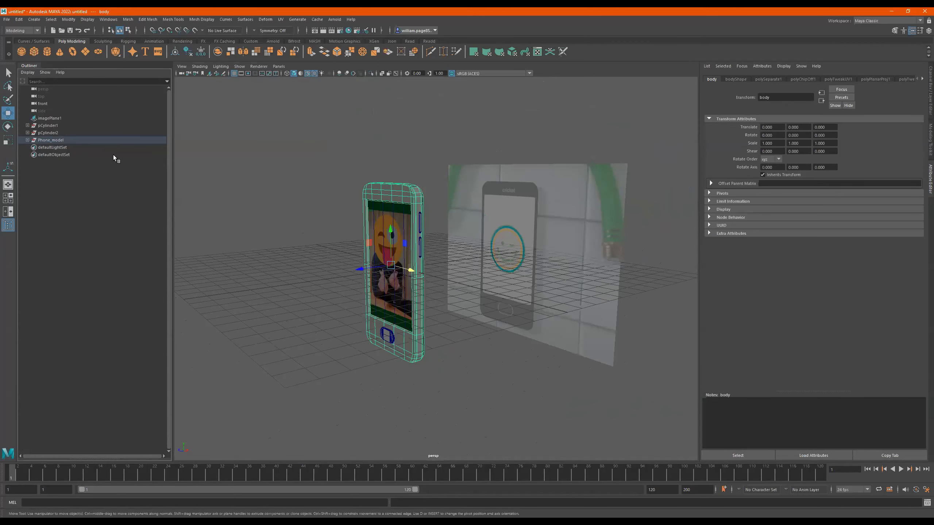
pyautogui.click(28, 140)
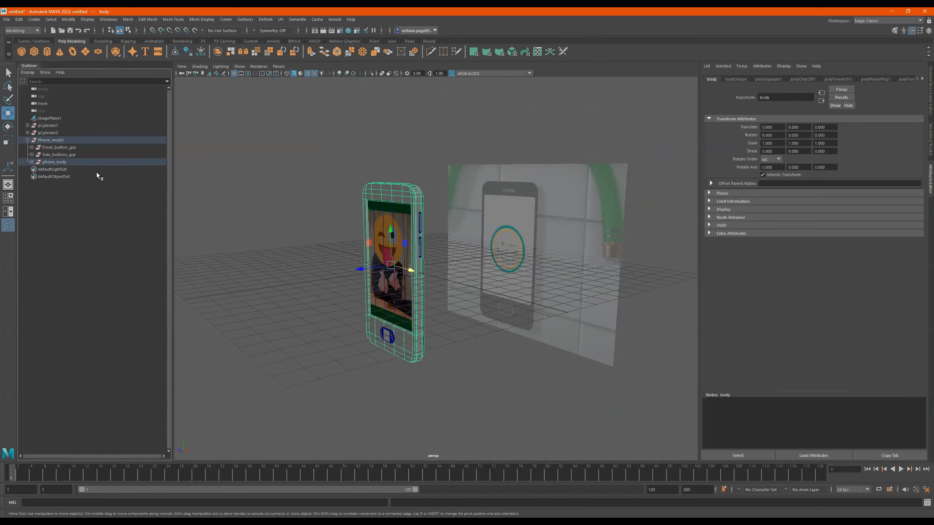
pyautogui.click(61, 163)
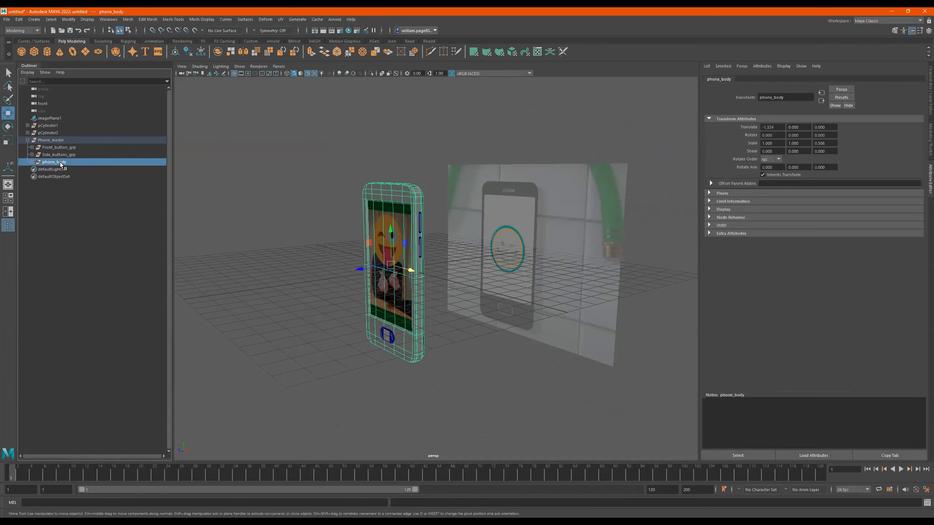
pyautogui.click(418, 223)
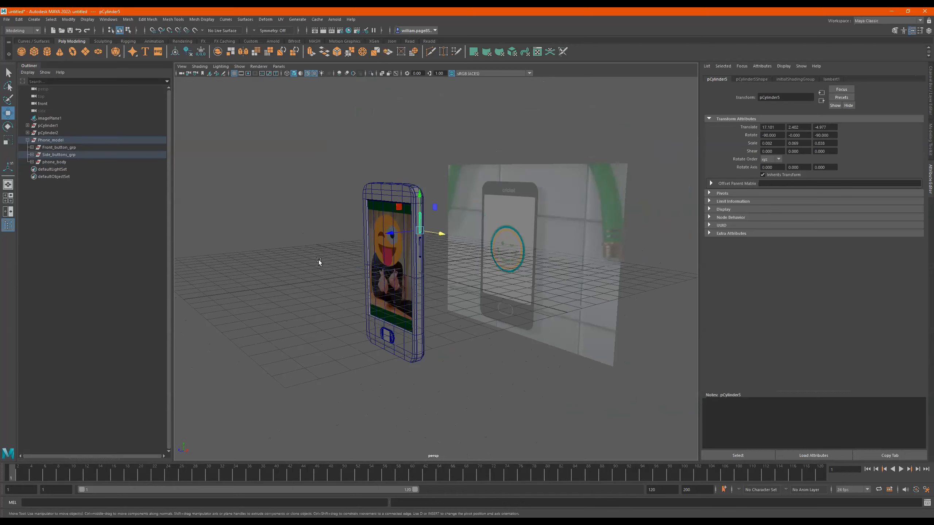
pyautogui.press('Up')
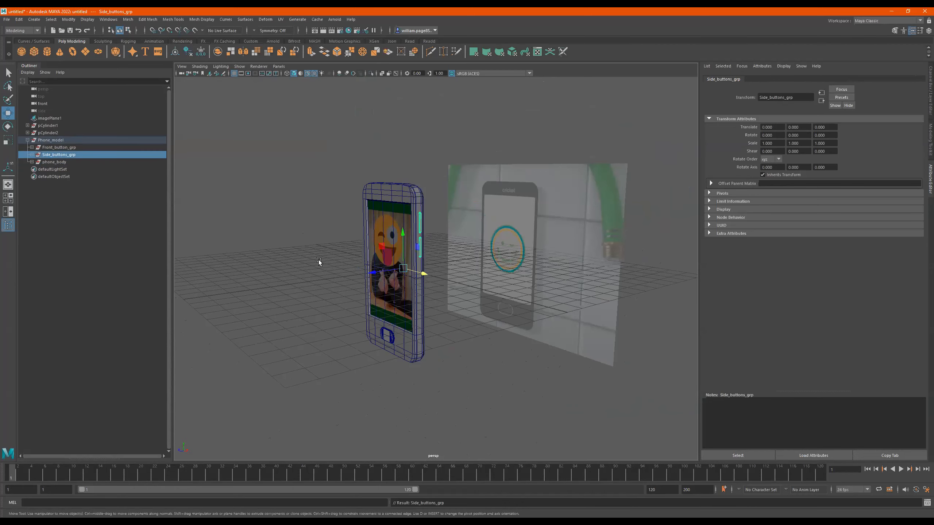
pyautogui.press('Up')
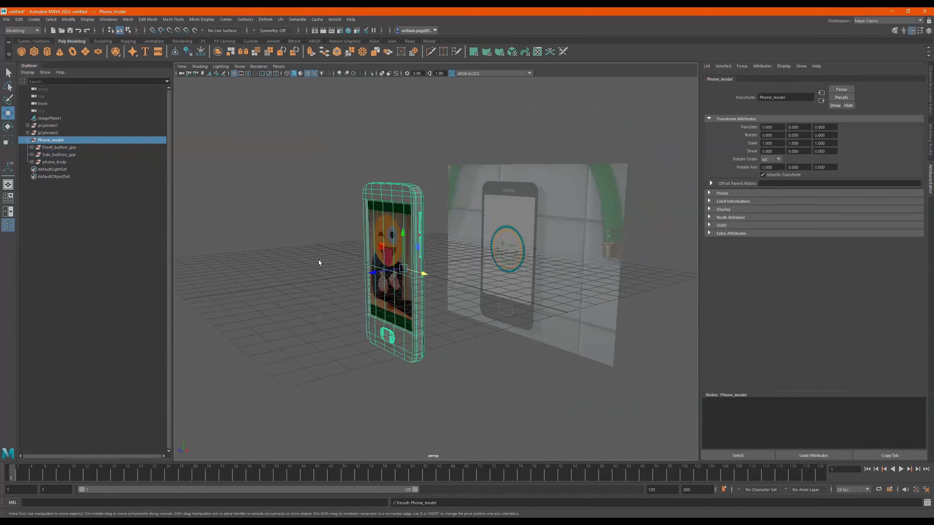
pyautogui.keyDown('alt'); pyautogui.moveTo(427, 299); pyautogui.dragTo(512, 170); pyautogui.keyUp('alt')
# Delete the reference image plane behind the phone
pyautogui.click(512, 171)
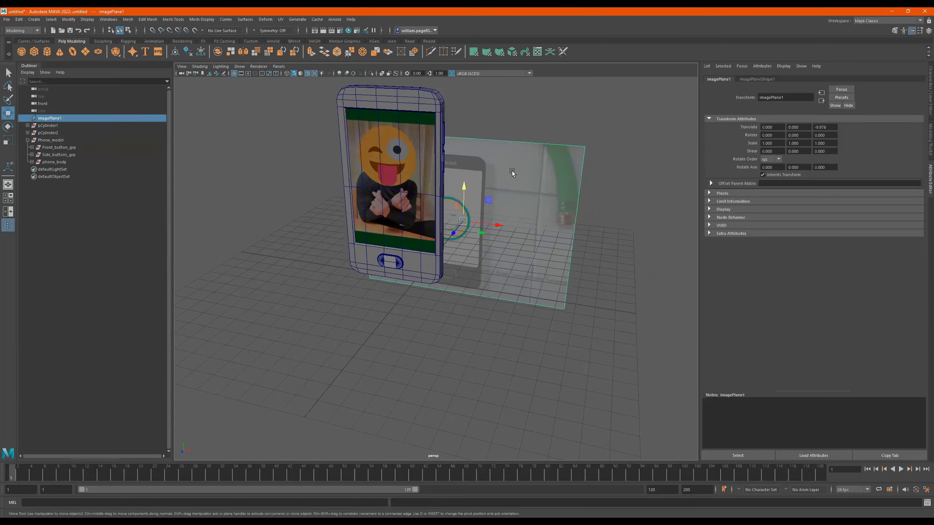
pyautogui.press('Delete')
pyautogui.keyDown('alt'); pyautogui.moveTo(451, 188); pyautogui.dragTo(493, 266); pyautogui.keyUp('alt')
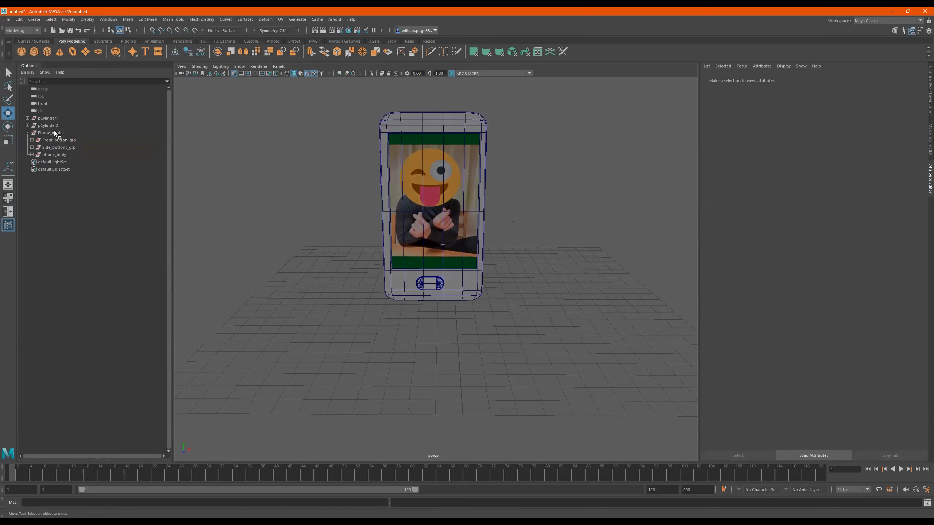
# Collapse the Phone_model hierarchy and center the group's pivot
pyautogui.click(28, 132)
pyautogui.click(40, 133)
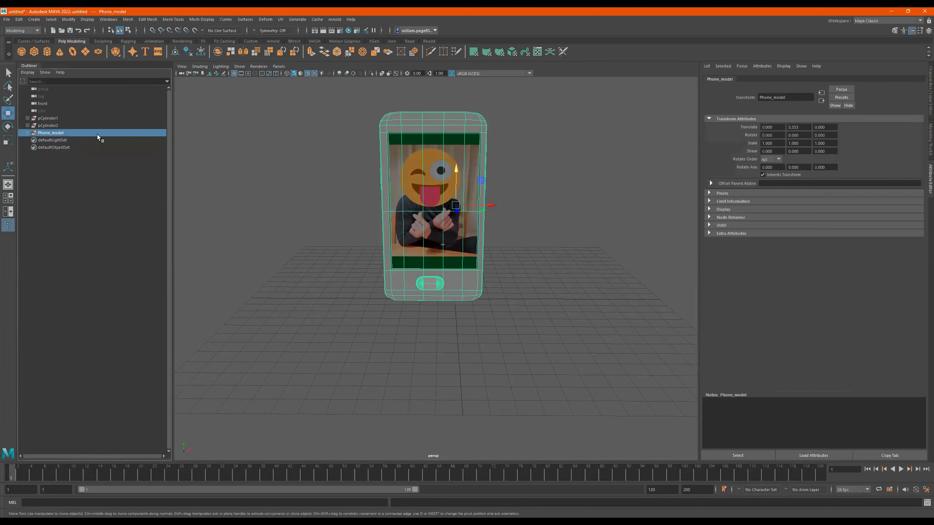
pyautogui.keyDown('alt'); pyautogui.moveTo(515, 207); pyautogui.dragTo(470, 223); pyautogui.keyUp('alt')
pyautogui.click(178, 53)
# Create a polygon plane as the floor and scale it uniformly to about 57.6
pyautogui.keyDown('alt'); pyautogui.moveTo(470, 223); pyautogui.dragTo(464, 238, button='middle'); pyautogui.keyUp('alt')
pyautogui.keyDown('alt'); pyautogui.moveTo(434, 226); pyautogui.dragTo(524, 212, button='right'); pyautogui.keyUp('alt')
pyautogui.keyDown('alt'); pyautogui.moveTo(523, 212); pyautogui.dragTo(517, 218); pyautogui.keyUp('alt')
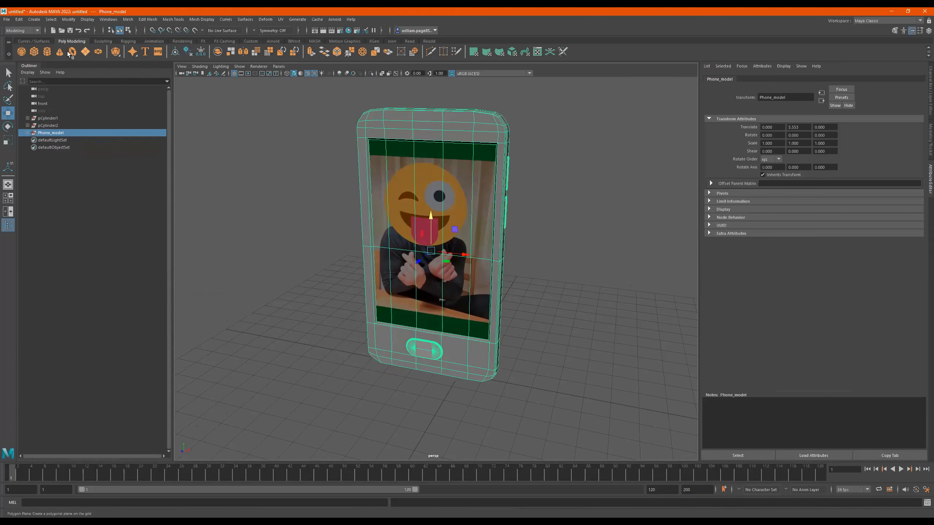
pyautogui.click(85, 51)
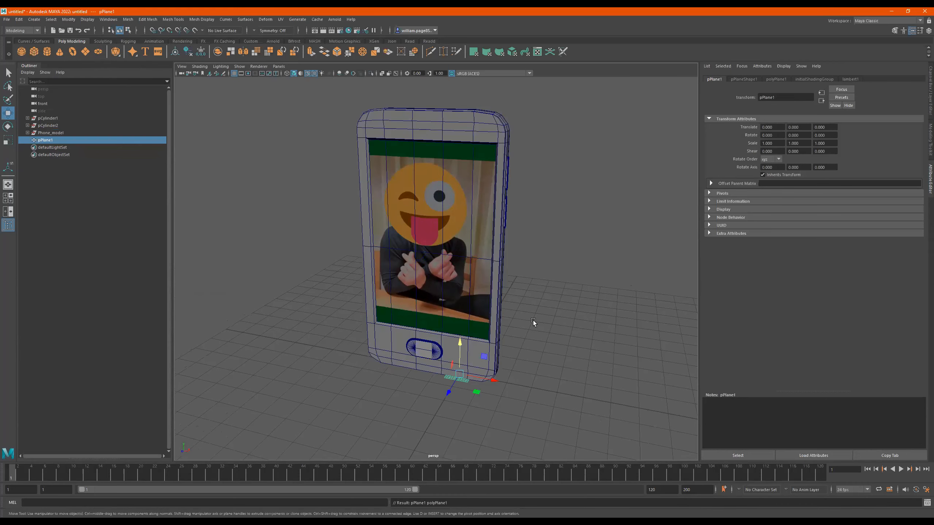
pyautogui.scroll(-2, 533, 321)
pyautogui.press('r')
pyautogui.moveTo(455, 356); pyautogui.dragTo(823, 393)
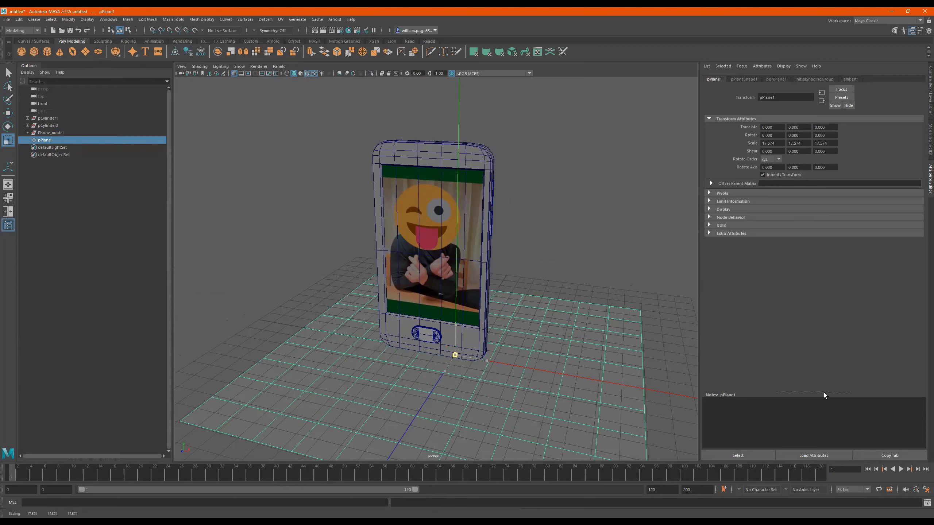
pyautogui.scroll(-3, 447, 333)
pyautogui.moveTo(449, 329); pyautogui.dragTo(768, 355)
pyautogui.keyDown('alt'); pyautogui.moveTo(477, 300); pyautogui.dragTo(459, 279); pyautogui.keyUp('alt')
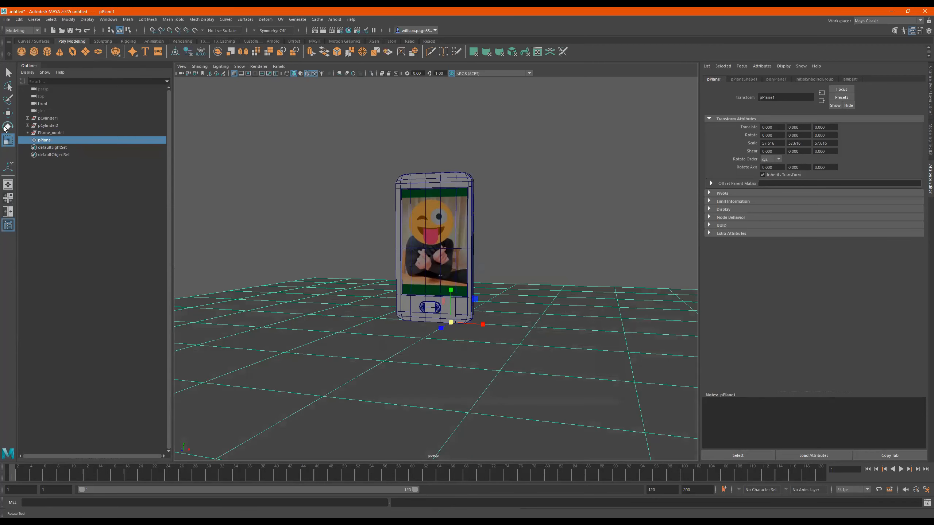
# Raise the Phone_model group to about 6.14 in Y so that it stands on the floor plane
pyautogui.click(40, 132)
pyautogui.press('w')
pyautogui.moveTo(435, 221); pyautogui.dragTo(435, 212)
pyautogui.scroll(5, 510, 220)
pyautogui.keyDown('alt'); pyautogui.moveTo(510, 219); pyautogui.dragTo(548, 253, button='middle'); pyautogui.keyUp('alt')
pyautogui.moveTo(552, 249)
pyautogui.keyDown('alt'); pyautogui.mouseDown()
pyautogui.moveTo(508, 269)
pyautogui.moveTo(547, 261)
pyautogui.mouseUp(); pyautogui.keyUp('alt')
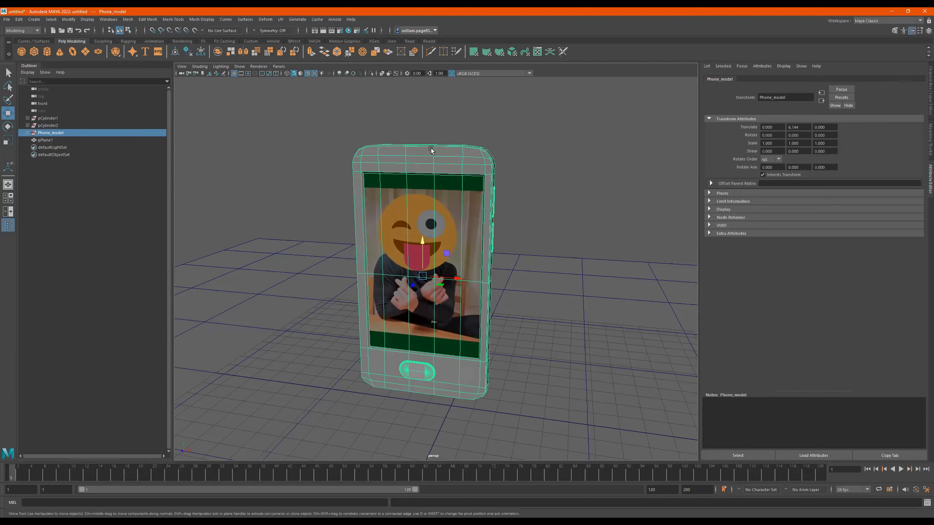
# Assign a new aiStandardSurface material to the phone body
pyautogui.click(431, 152)
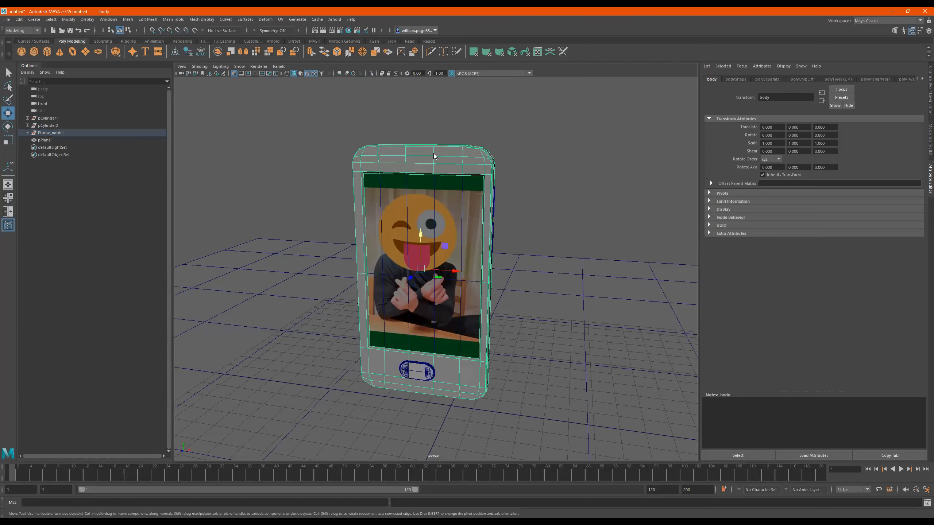
pyautogui.moveTo(433, 154); pyautogui.dragTo(432, 341, button='right')
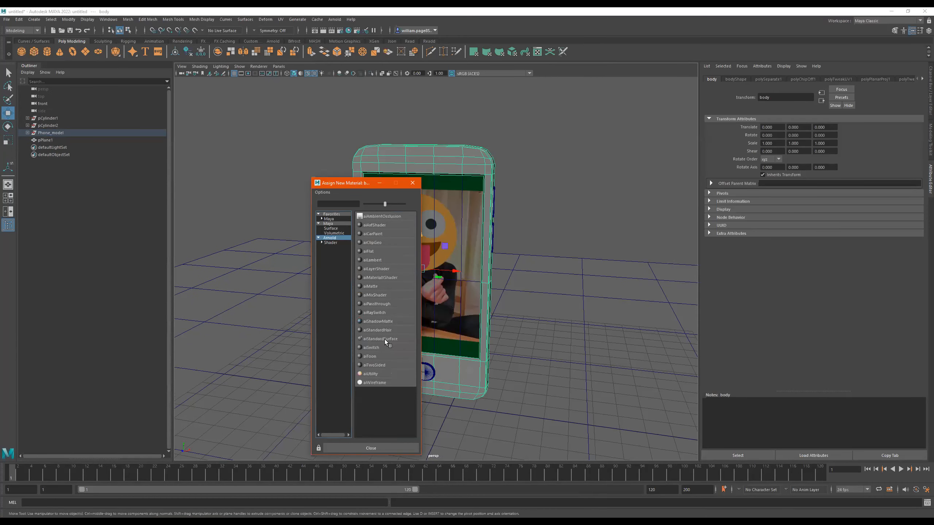
pyautogui.click(382, 339)
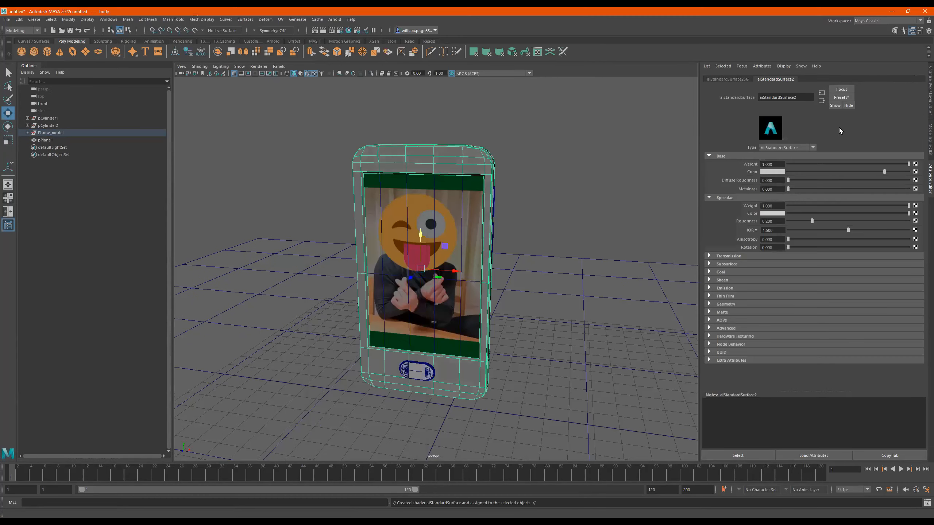
# Rename the phone body's new material to phone_body_mtl
pyautogui.doubleClick(787, 97)
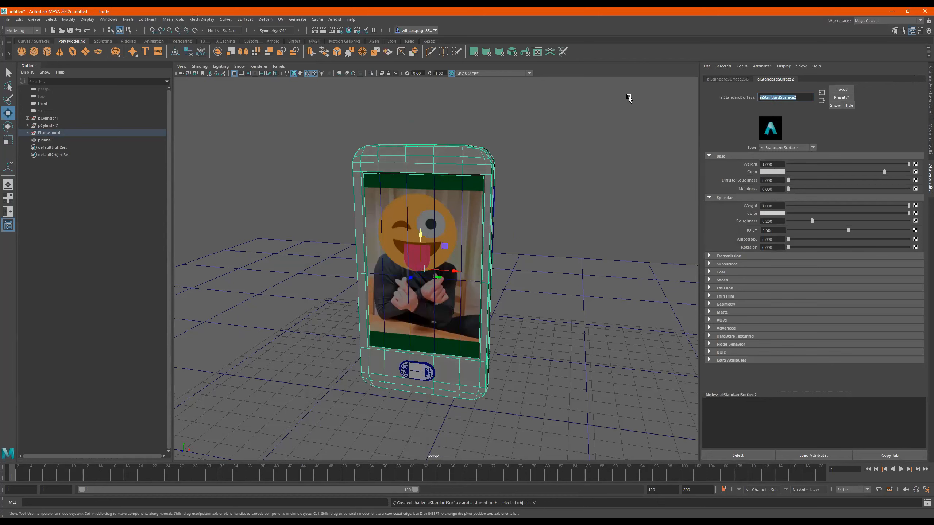
pyautogui.write('phone_body1')
pyautogui.press('Return')
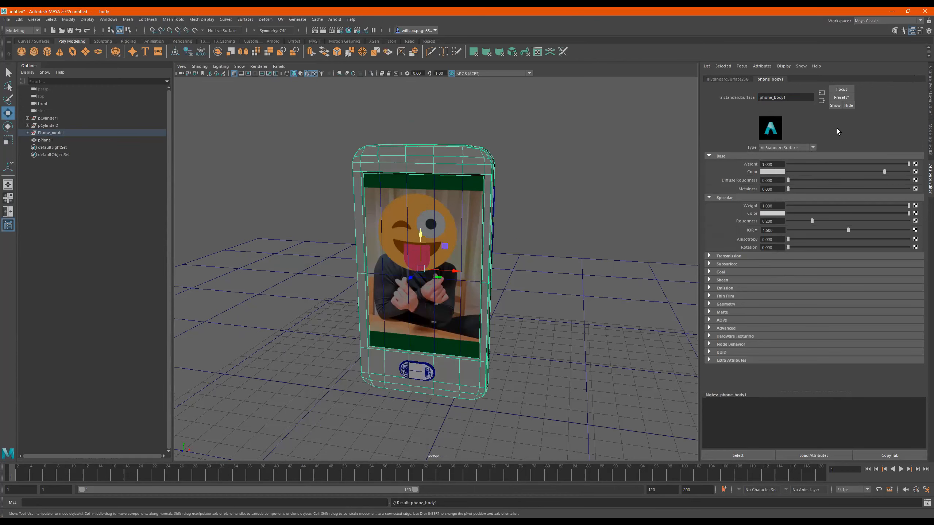
pyautogui.click(784, 98)
pyautogui.write('_mtl')
pyautogui.press('Return')
# Darken the base color of phone_body_mtl to a dark grey
pyautogui.keyDown('alt'); pyautogui.moveTo(427, 201); pyautogui.dragTo(462, 216); pyautogui.keyUp('alt')
pyautogui.moveTo(812, 171); pyautogui.dragTo(820, 172)
pyautogui.keyDown('alt'); pyautogui.moveTo(513, 254); pyautogui.dragTo(500, 250); pyautogui.keyUp('alt')
# Create an Arnold area light and move it up and in front of the phone, to about 7.6 in Z
pyautogui.scroll(-4, 470, 295)
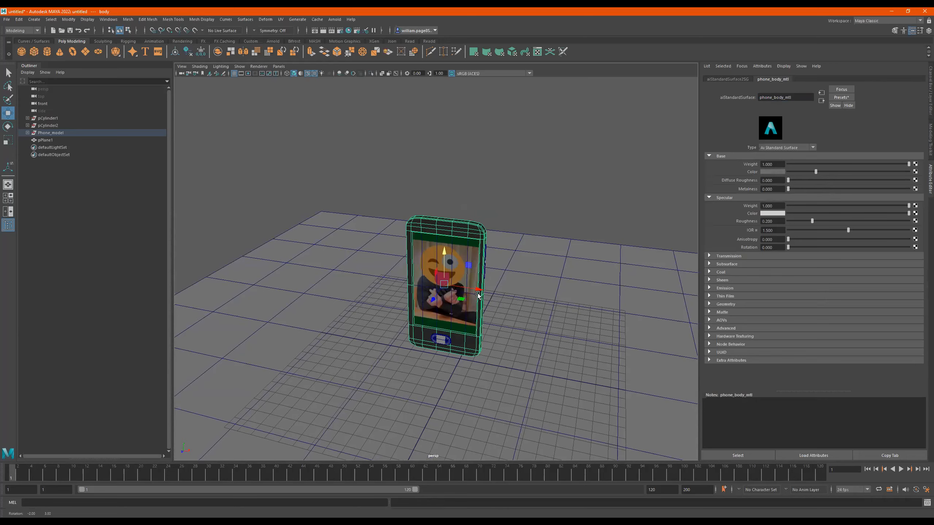
pyautogui.keyDown('alt'); pyautogui.moveTo(479, 291); pyautogui.dragTo(500, 222); pyautogui.keyUp('alt')
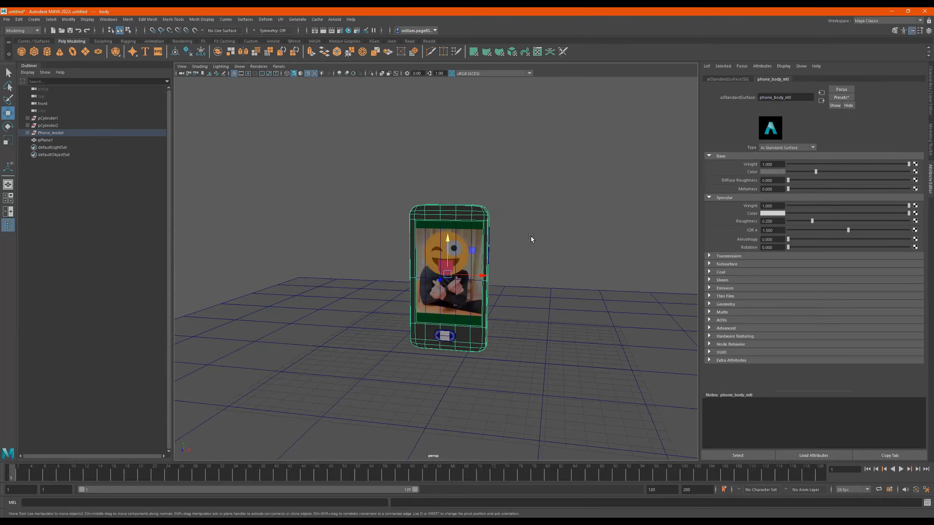
pyautogui.click(340, 20)
pyautogui.moveTo(361, 55)
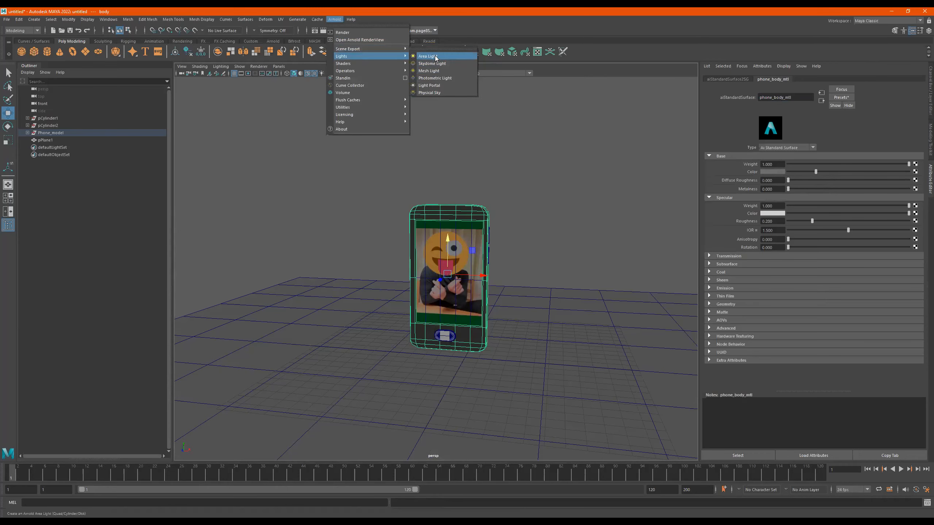
pyautogui.click(435, 57)
pyautogui.moveTo(464, 318); pyautogui.dragTo(369, 309)
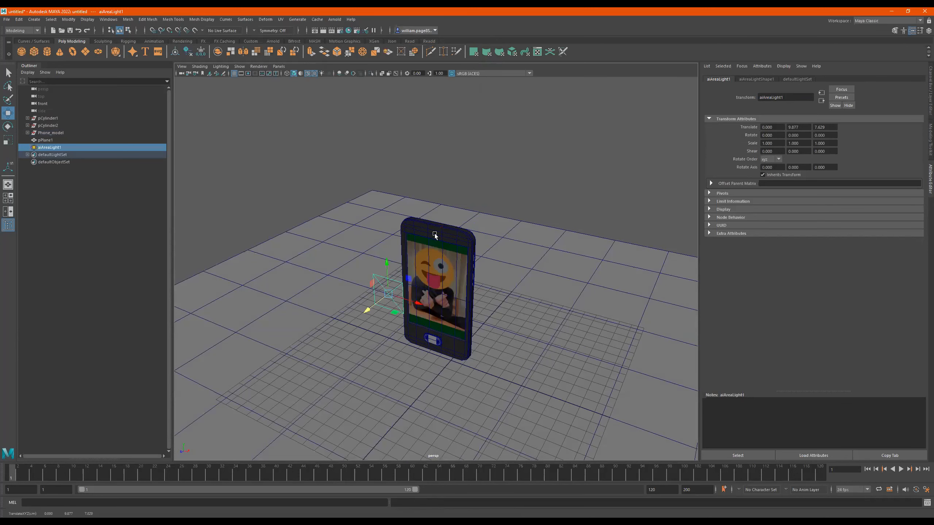
# Look through the area light, aim it down at the phone from above and to one side, and return to the perspective view
pyautogui.click(279, 67)
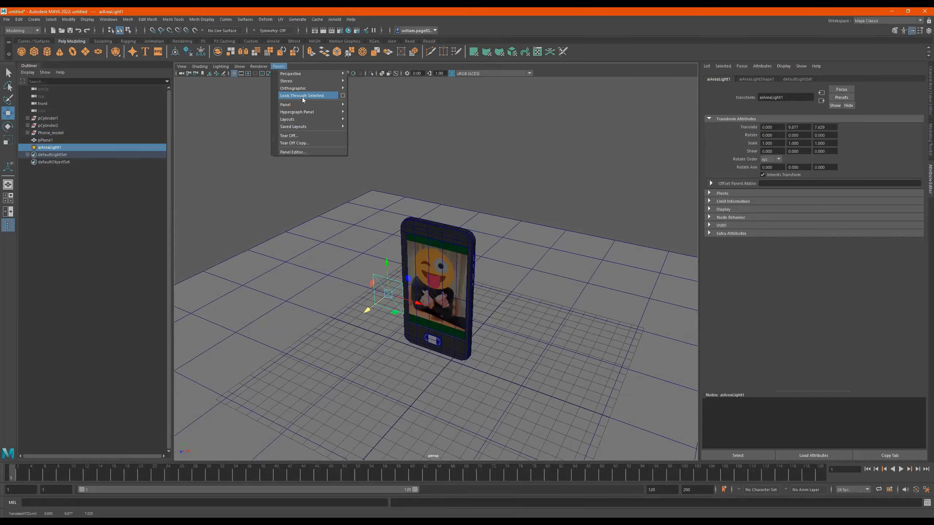
pyautogui.click(302, 97)
pyautogui.keyDown('alt'); pyautogui.moveTo(493, 319); pyautogui.dragTo(538, 303); pyautogui.keyUp('alt')
pyautogui.scroll(1, 529, 301)
pyautogui.keyDown('alt'); pyautogui.moveTo(527, 299); pyautogui.dragTo(529, 270, button='middle'); pyautogui.keyUp('alt')
pyautogui.keyDown('alt'); pyautogui.moveTo(526, 290); pyautogui.dragTo(449, 304); pyautogui.keyUp('alt')
pyautogui.keyDown('alt'); pyautogui.moveTo(462, 295); pyautogui.dragTo(499, 288, button='right'); pyautogui.keyUp('alt')
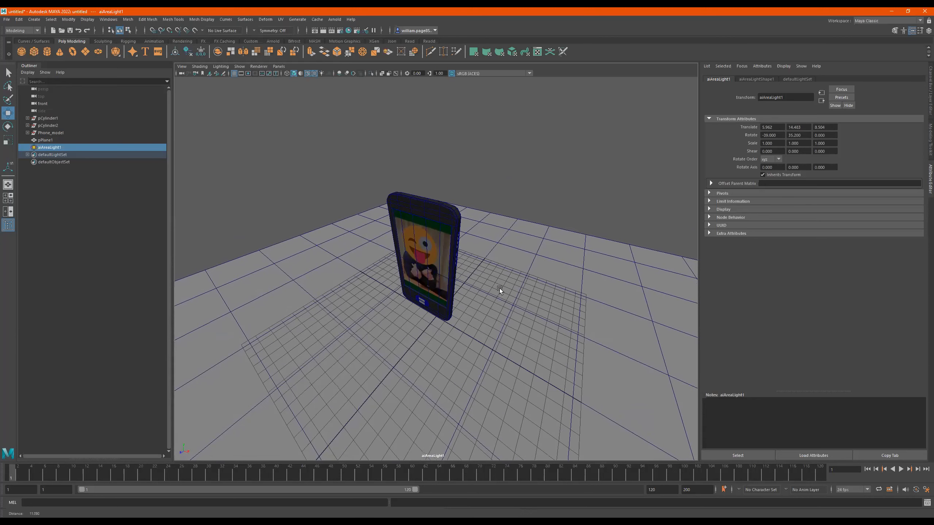
pyautogui.click(281, 66)
pyautogui.moveTo(334, 75)
pyautogui.click(376, 80)
# Frame the phone nearly head-on with the floor in view and create a camera from this view
pyautogui.keyDown('alt'); pyautogui.moveTo(519, 264); pyautogui.dragTo(483, 272); pyautogui.keyUp('alt')
pyautogui.keyDown('alt'); pyautogui.moveTo(479, 259); pyautogui.dragTo(497, 248, button='right'); pyautogui.keyUp('alt')
pyautogui.keyDown('alt'); pyautogui.moveTo(467, 242); pyautogui.dragTo(437, 235, button='middle'); pyautogui.keyUp('alt')
pyautogui.keyDown('alt'); pyautogui.moveTo(437, 235); pyautogui.dragTo(438, 233); pyautogui.keyUp('alt')
pyautogui.keyDown('alt'); pyautogui.moveTo(438, 233); pyautogui.dragTo(446, 232, button='right'); pyautogui.keyUp('alt')
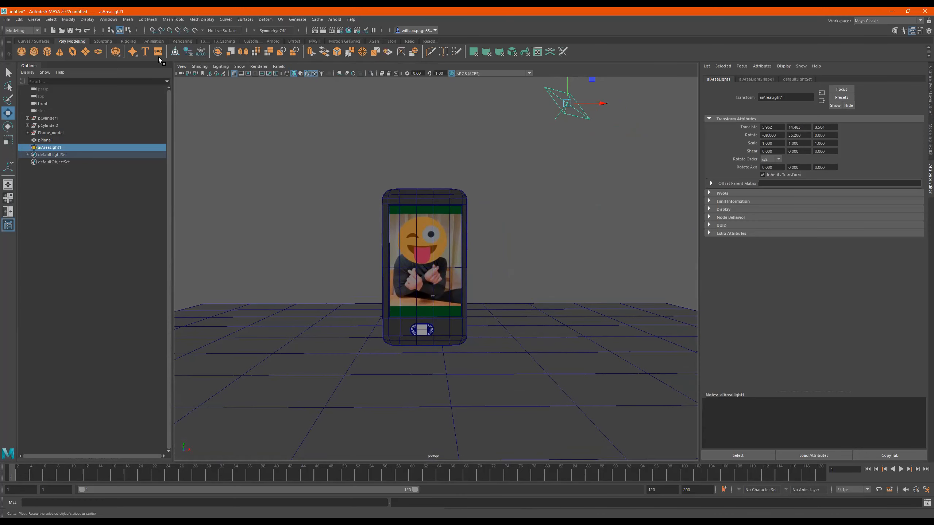
pyautogui.click(181, 68)
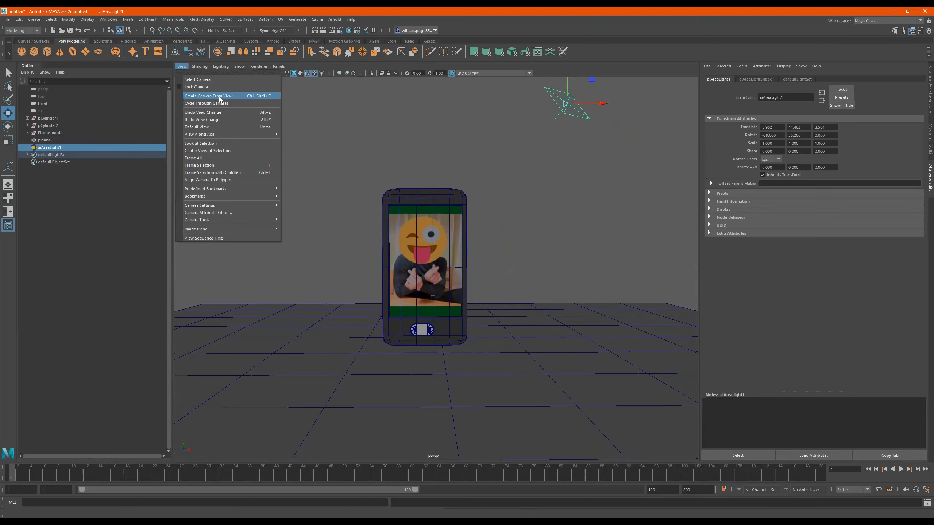
pyautogui.click(220, 96)
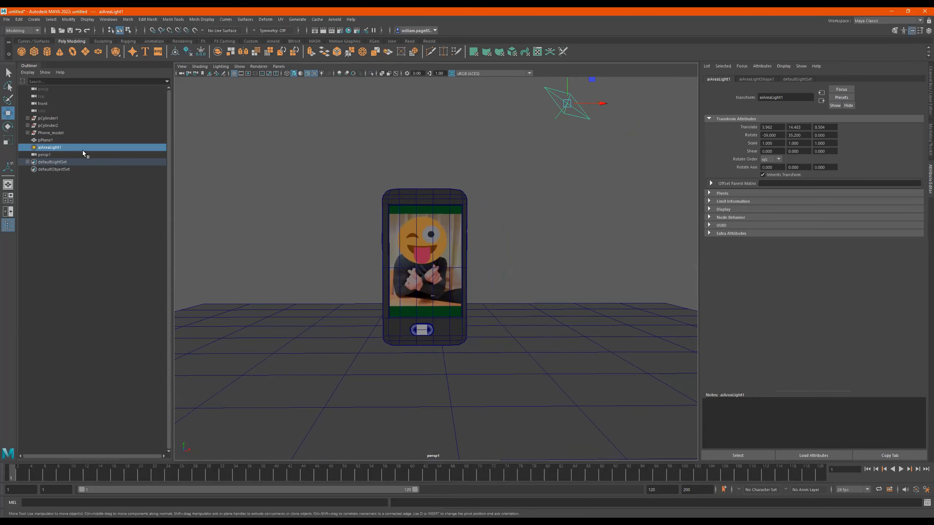
# Rename the new camera to Render_cam
pyautogui.doubleClick(47, 155)
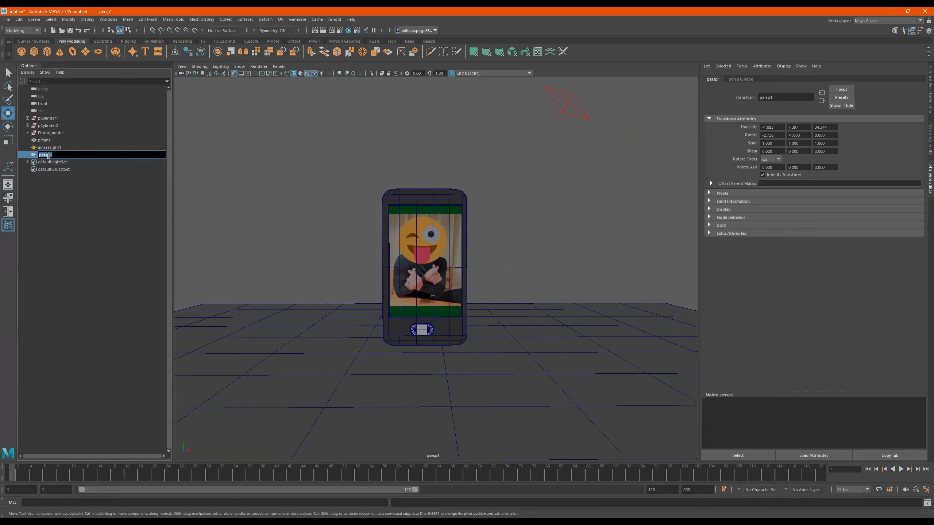
pyautogui.write('Render_cam')
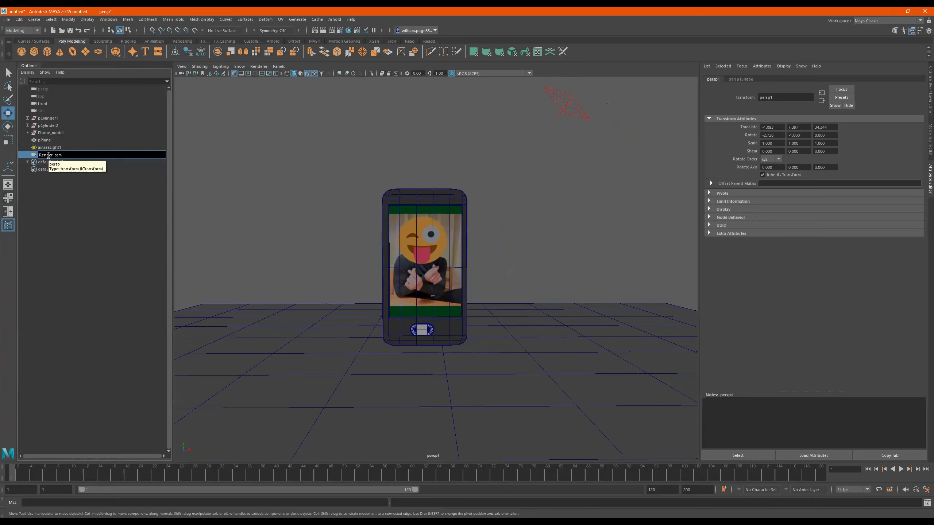
pyautogui.press('Return')
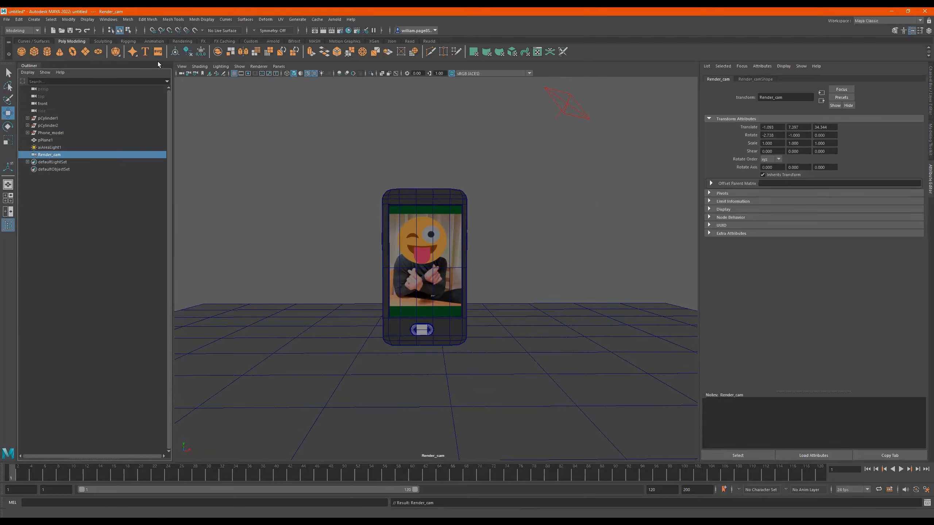
# Lock Render_cam's position and rotation, and switch the viewport back to the persp camera
pyautogui.click(183, 73)
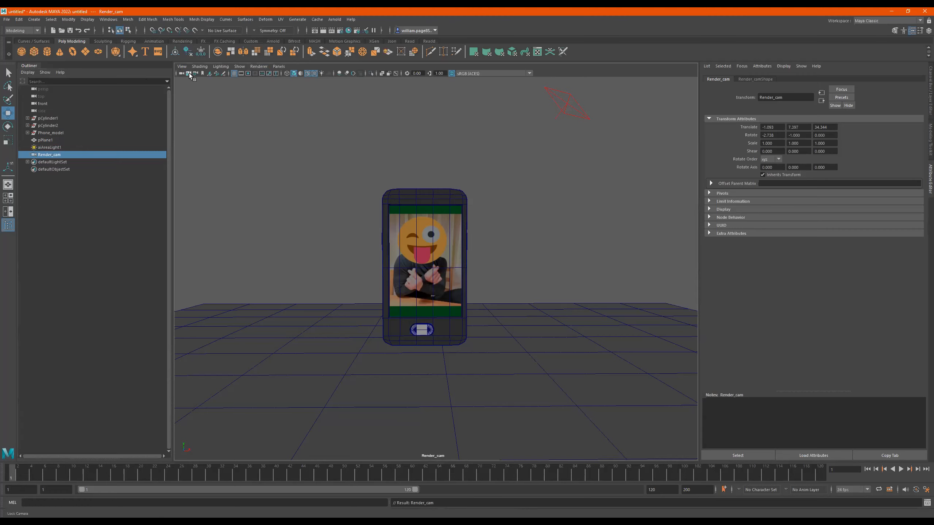
pyautogui.click(189, 73)
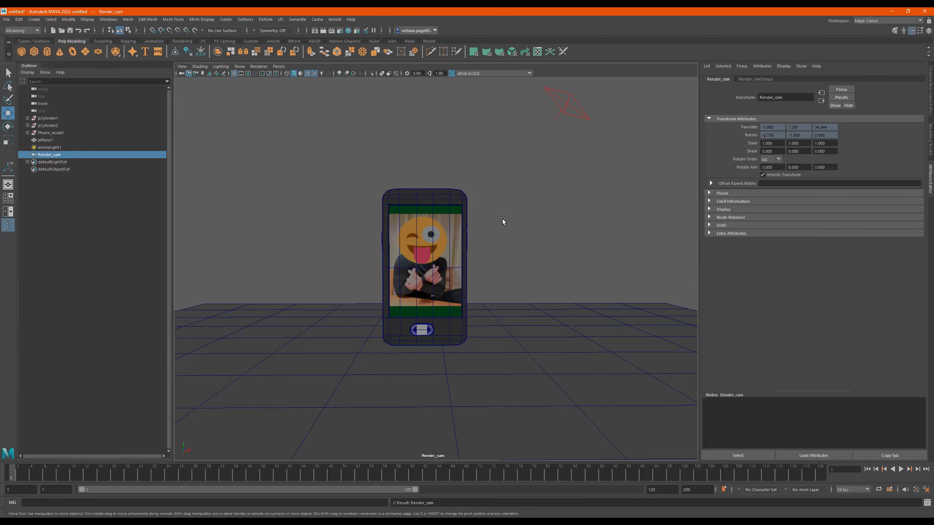
pyautogui.click(278, 66)
pyautogui.click(365, 83)
pyautogui.keyDown('alt'); pyautogui.moveTo(443, 222); pyautogui.dragTo(421, 241); pyautogui.keyUp('alt')
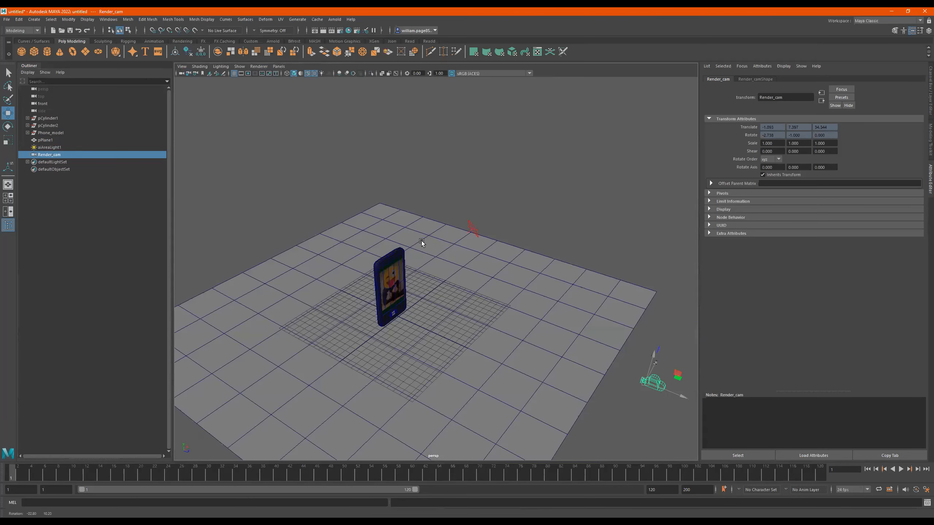
# Delete the flat floor plane under the phone
pyautogui.click(297, 294)
pyautogui.press('Delete')
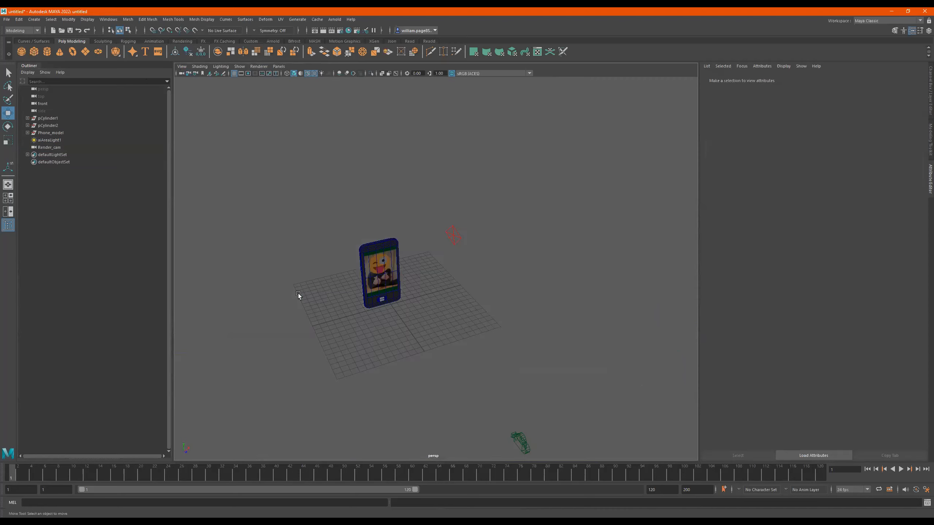
pyautogui.scroll(-6, 298, 293)
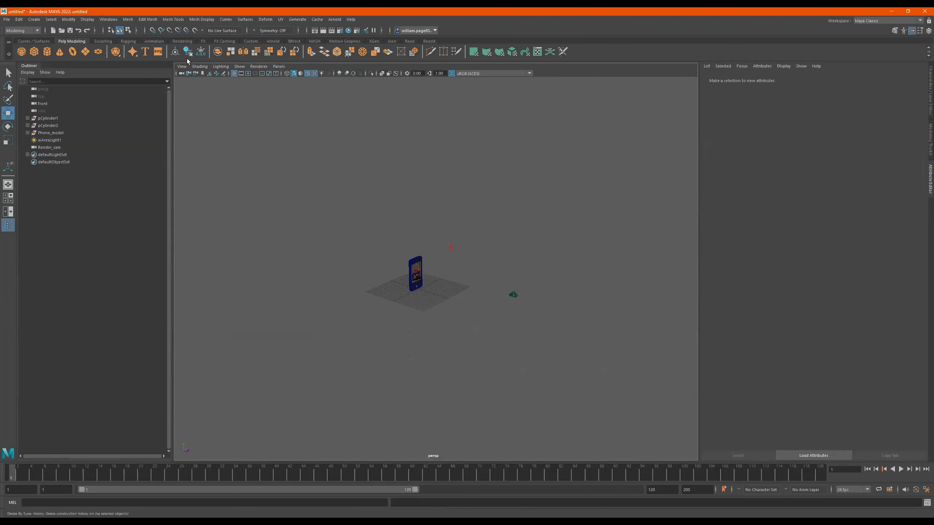
# Create a polygon cylinder and scale it up uniformly to about 14 times its size
pyautogui.keyDown('alt'); pyautogui.moveTo(448, 280); pyautogui.dragTo(381, 297); pyautogui.keyUp('alt')
pyautogui.keyDown('alt'); pyautogui.moveTo(382, 297); pyautogui.dragTo(546, 281, button='right'); pyautogui.keyUp('alt')
pyautogui.press('r')
pyautogui.moveTo(404, 299); pyautogui.dragTo(518, 301)
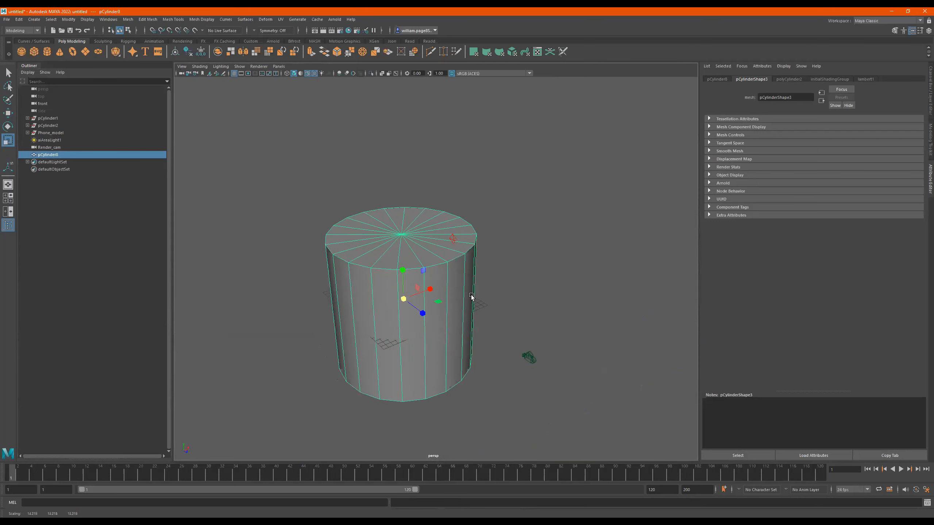
# Rotate the cylinder onto its side, parallel to the phone's width, and move it back behind the phone
pyautogui.press('e')
pyautogui.click(401, 277)
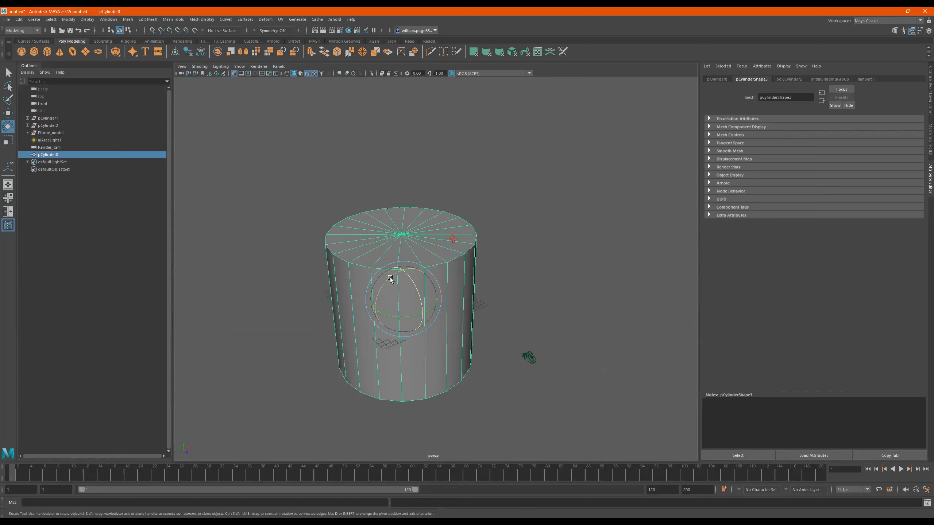
pyautogui.moveTo(389, 279); pyautogui.dragTo(465, 267)
pyautogui.press('w')
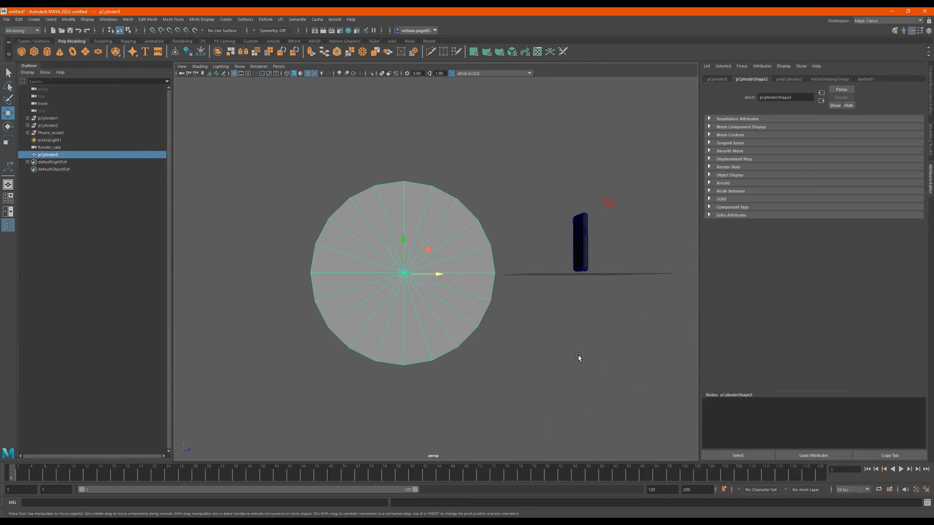
# Delete the cylinder's end caps and the side faces on the half facing the phone, keeping only the rear curved strip
pyautogui.press('space')
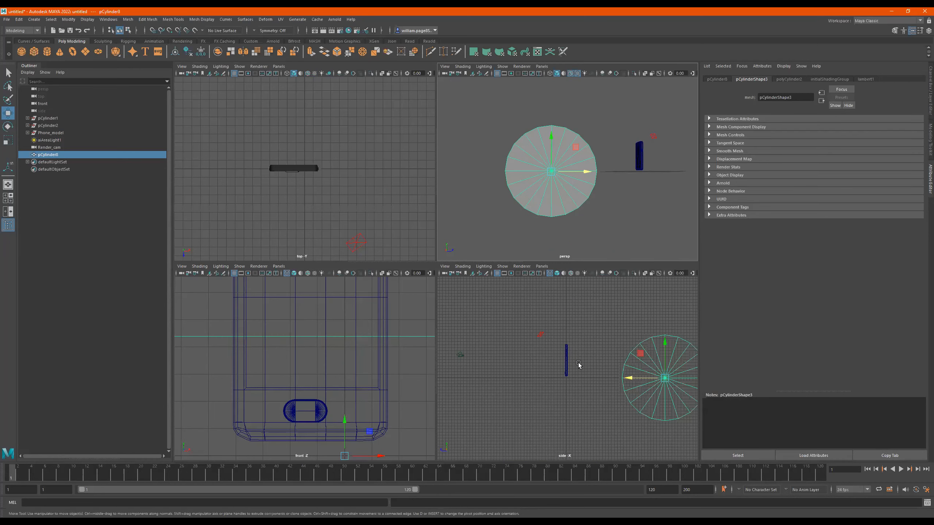
pyautogui.press('space')
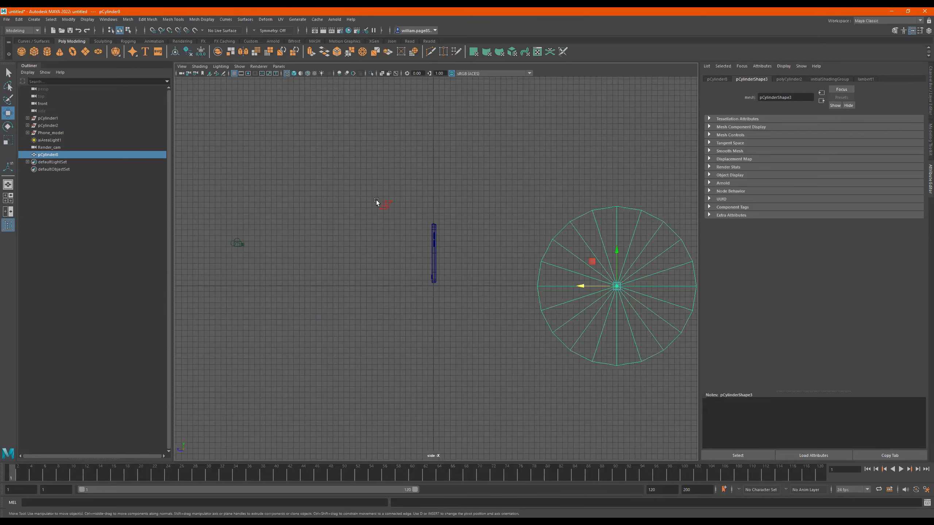
pyautogui.keyDown('alt'); pyautogui.moveTo(442, 239); pyautogui.dragTo(424, 239, button='middle'); pyautogui.keyUp('alt')
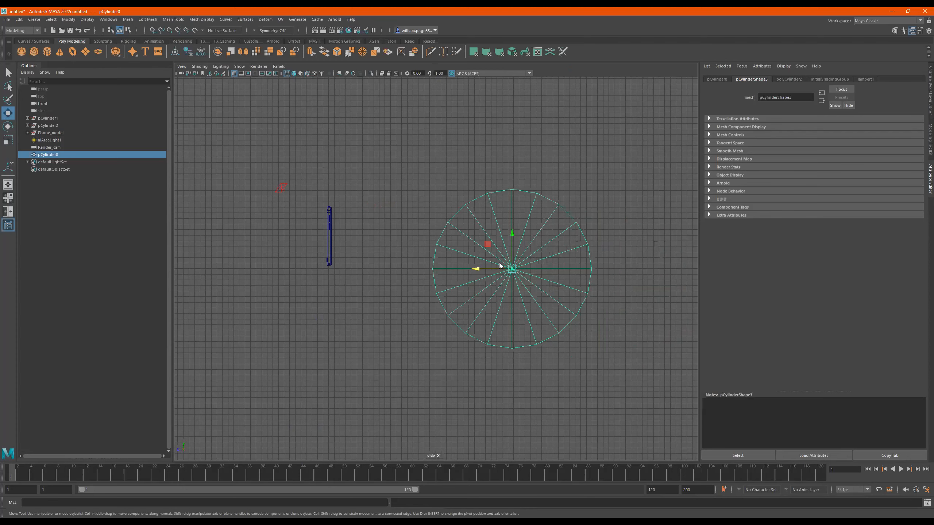
pyautogui.moveTo(493, 240); pyautogui.dragTo(500, 266, button='right')
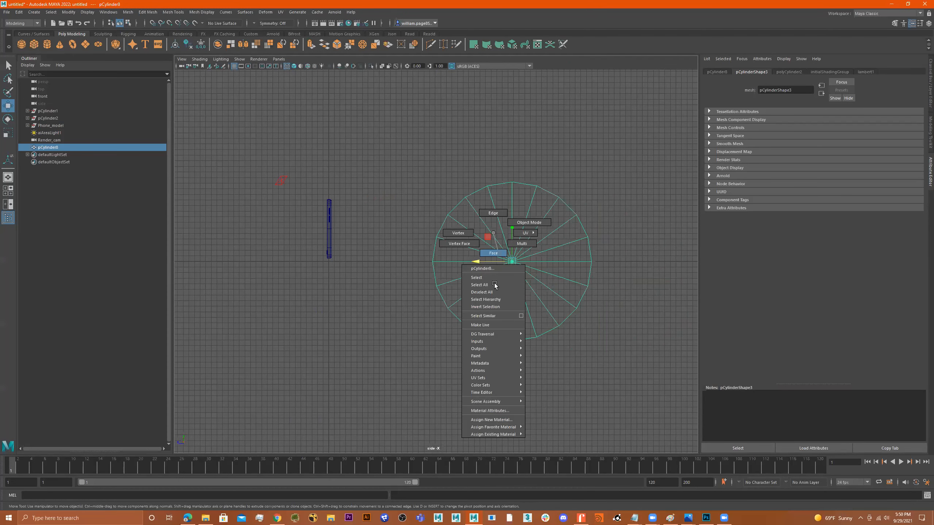
pyautogui.moveTo(394, 153); pyautogui.dragTo(509, 335)
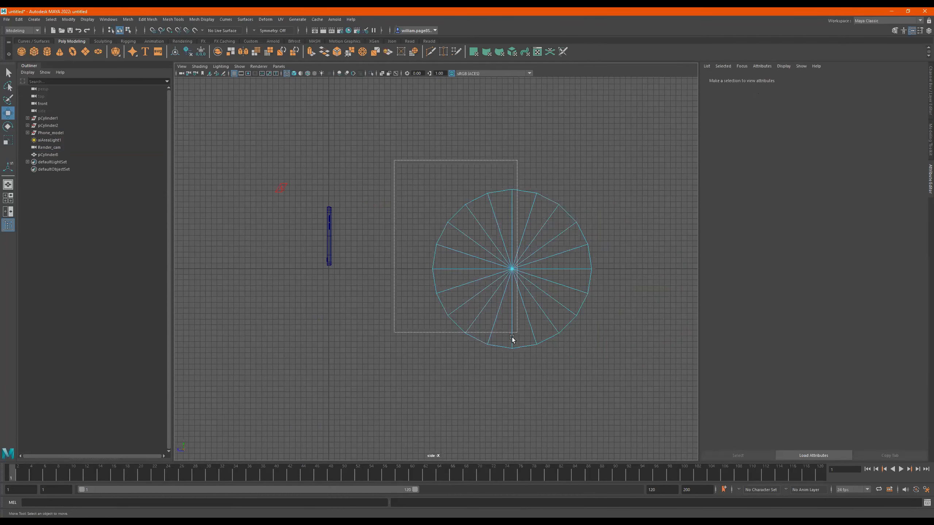
pyautogui.moveTo(500, 271); pyautogui.dragTo(512, 330)
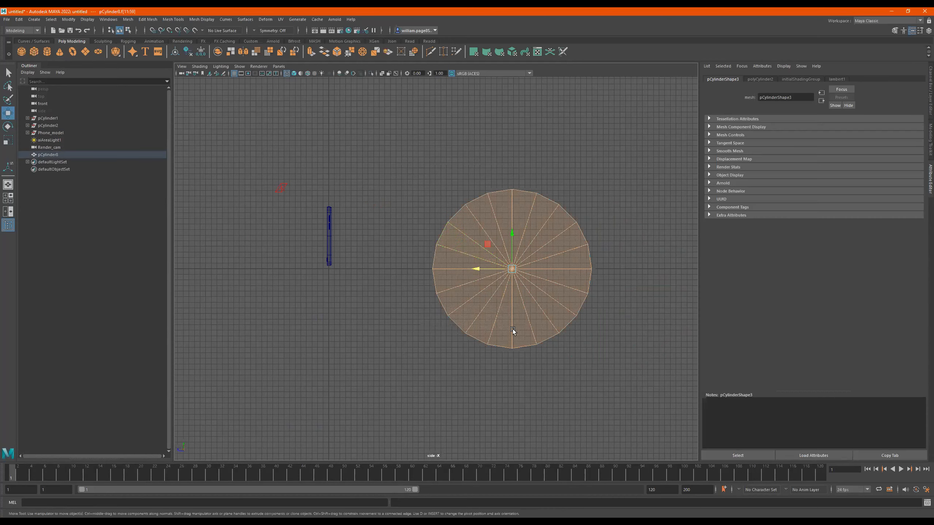
pyautogui.click(633, 272)
pyautogui.moveTo(411, 177); pyautogui.dragTo(512, 332)
pyautogui.press('space')
pyautogui.press('space')
pyautogui.keyDown('alt'); pyautogui.moveTo(601, 211); pyautogui.dragTo(551, 231); pyautogui.keyUp('alt')
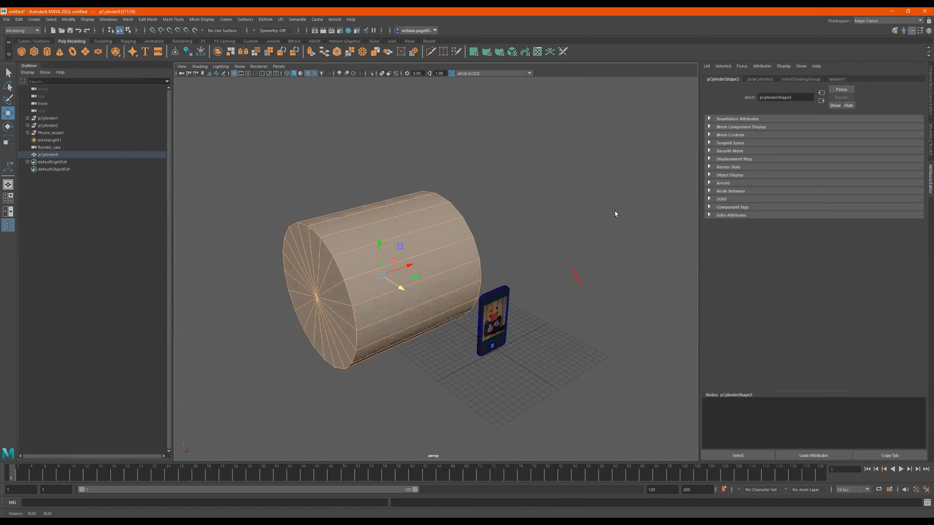
pyautogui.keyDown('alt'); pyautogui.moveTo(617, 202); pyautogui.dragTo(590, 188); pyautogui.keyUp('alt')
pyautogui.keyDown('alt'); pyautogui.moveTo(625, 215); pyautogui.dragTo(593, 225); pyautogui.keyUp('alt')
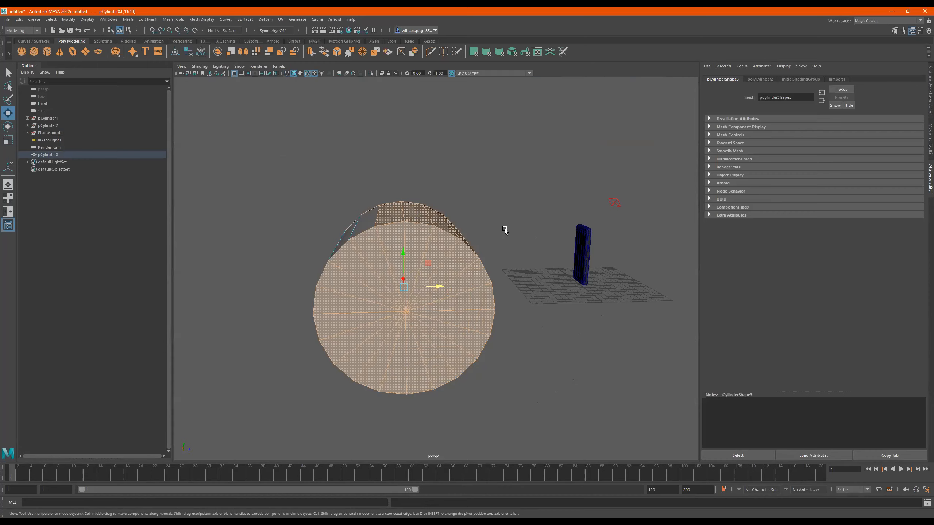
pyautogui.press('Delete')
pyautogui.moveTo(436, 355)
pyautogui.keyDown('alt'); pyautogui.mouseDown()
pyautogui.moveTo(418, 344)
pyautogui.moveTo(491, 318)
pyautogui.moveTo(373, 377)
pyautogui.moveTo(433, 361)
pyautogui.moveTo(424, 364)
pyautogui.moveTo(434, 372)
pyautogui.mouseUp(); pyautogui.keyUp('alt')
pyautogui.press('Delete')
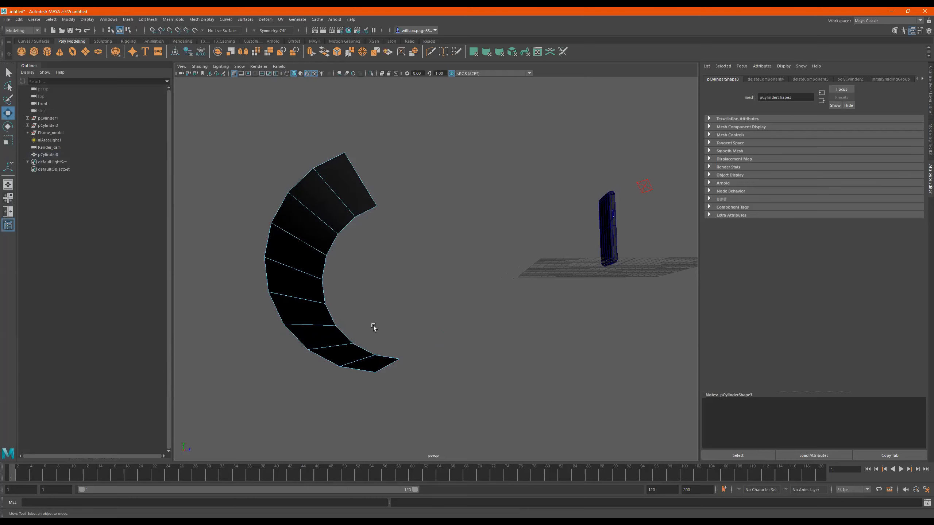
# Return the curved strip to object mode and flatten it along its depth
pyautogui.keyDown('alt'); pyautogui.moveTo(410, 309); pyautogui.dragTo(295, 240); pyautogui.keyUp('alt')
pyautogui.moveTo(295, 230); pyautogui.dragTo(436, 150, button='right')
pyautogui.scroll(-4, 438, 291)
pyautogui.keyDown('alt'); pyautogui.moveTo(439, 290); pyautogui.dragTo(397, 184); pyautogui.keyUp('alt')
pyautogui.press('r')
pyautogui.moveTo(433, 223)
pyautogui.mouseDown()
pyautogui.moveTo(418, 225)
pyautogui.moveTo(437, 229)
pyautogui.moveTo(429, 236)
pyautogui.mouseUp()
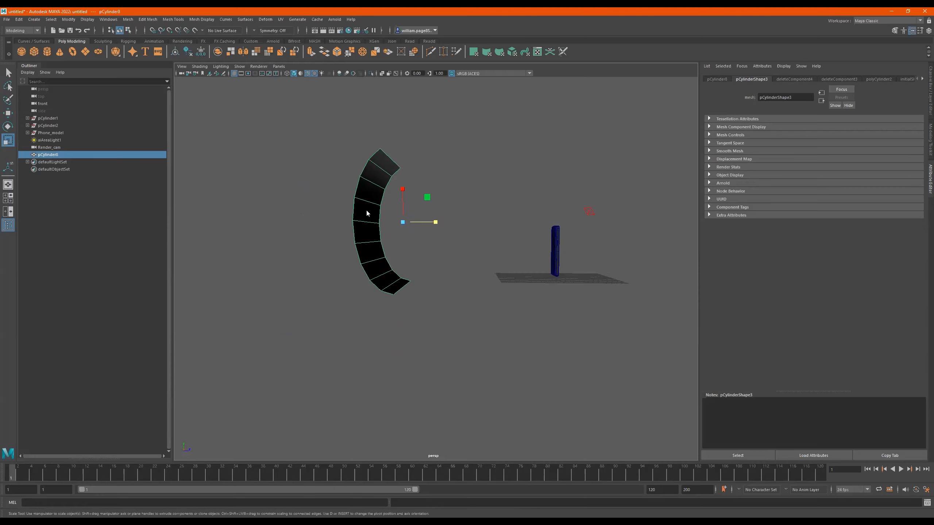
# Extrude the curved strip's bottom edge forward, well past the phone, to form the backdrop's floor
pyautogui.press('F10')
pyautogui.click(403, 286)
pyautogui.keyDown('alt'); pyautogui.moveTo(462, 308); pyautogui.dragTo(455, 315); pyautogui.keyUp('alt')
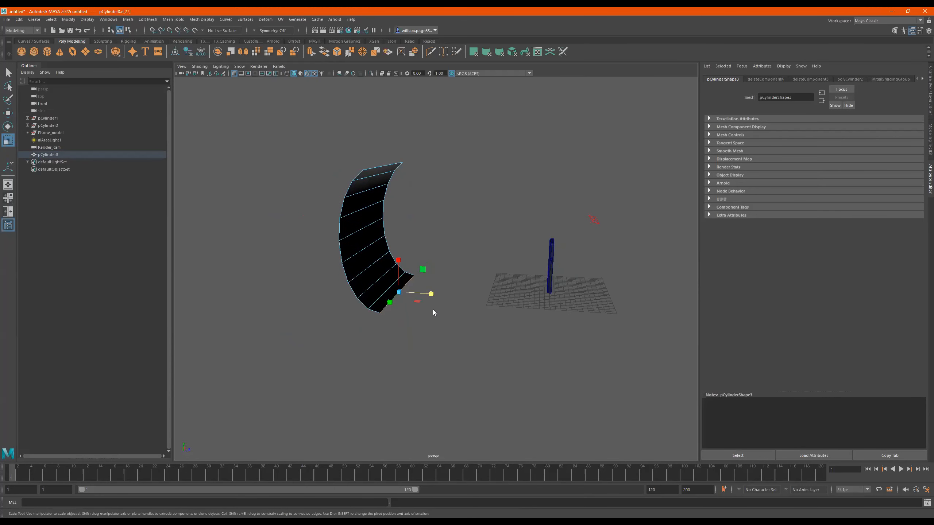
pyautogui.keyDown('shift'); pyautogui.moveTo(433, 309); pyautogui.dragTo(430, 329, button='right'); pyautogui.keyUp('shift')
pyautogui.click(430, 323)
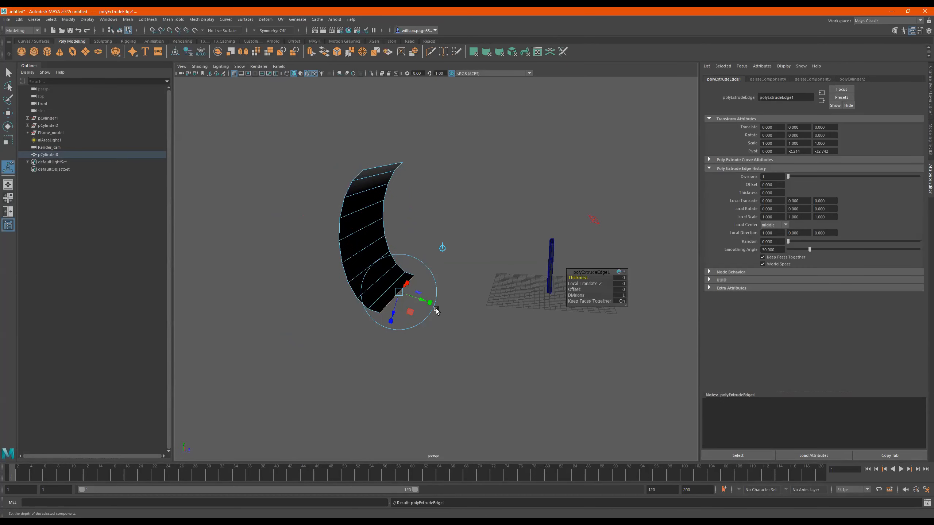
pyautogui.press('w')
pyautogui.moveTo(427, 294); pyautogui.dragTo(793, 302)
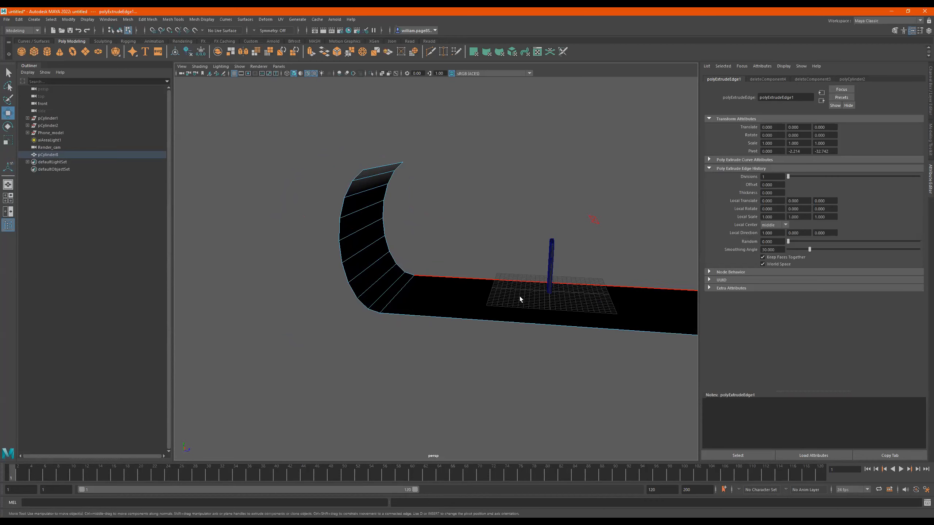
# Select the backdrop as an object and scale it up until it is much larger than the phone
pyautogui.keyDown('alt'); pyautogui.moveTo(544, 300); pyautogui.dragTo(375, 296, button='right'); pyautogui.keyUp('alt')
pyautogui.keyDown('alt'); pyautogui.moveTo(375, 296); pyautogui.dragTo(455, 299); pyautogui.keyUp('alt')
pyautogui.moveTo(410, 254); pyautogui.dragTo(521, 179, button='right')
pyautogui.keyDown('alt'); pyautogui.moveTo(464, 278); pyautogui.dragTo(474, 280); pyautogui.keyUp('alt')
pyautogui.press('r')
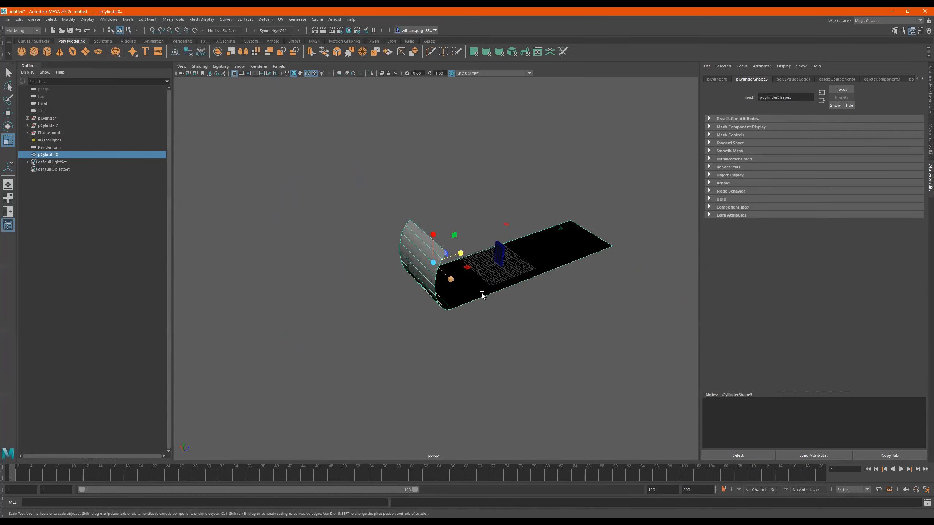
pyautogui.keyDown('alt'); pyautogui.moveTo(459, 274); pyautogui.dragTo(785, 261); pyautogui.keyUp('alt')
pyautogui.scroll(-4, 563, 280)
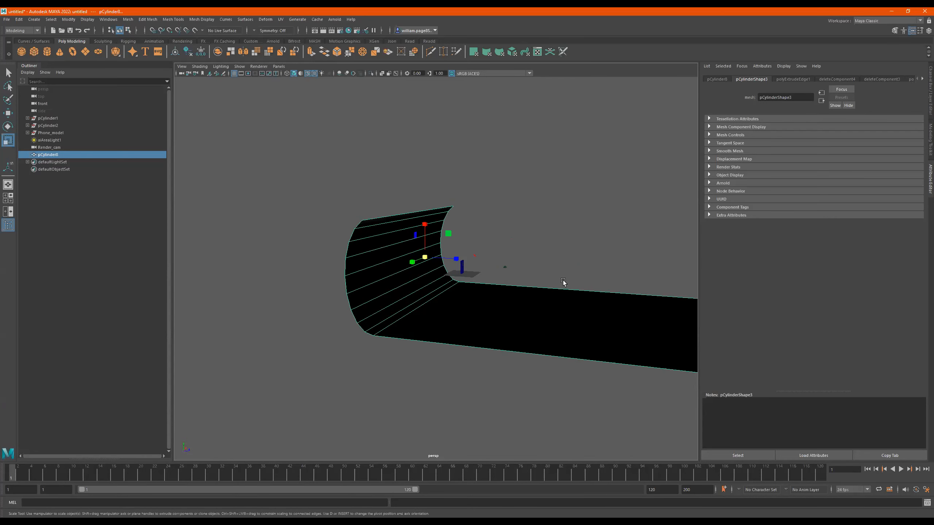
# Move the backdrop so its floor meets the phone's base with the curve farther behind the phone, and widen it sideways
pyautogui.press('space')
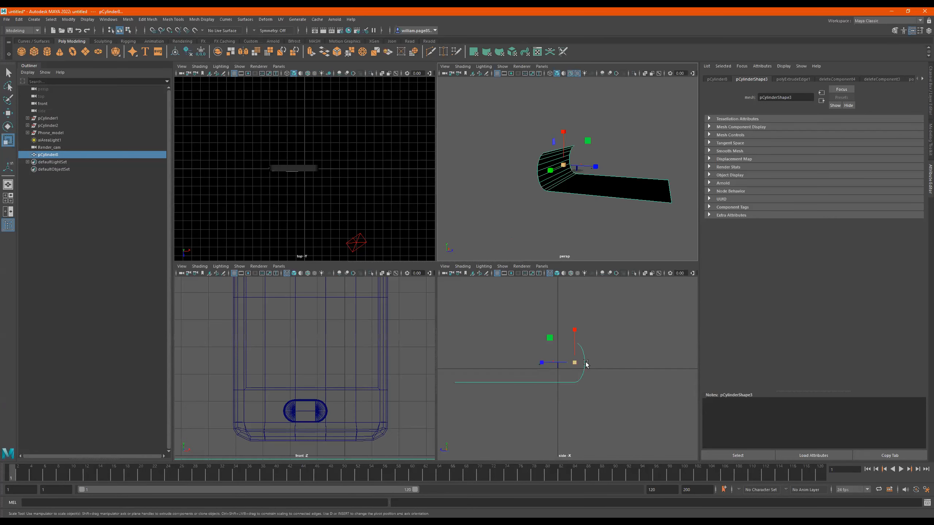
pyautogui.press('space')
pyautogui.press('w')
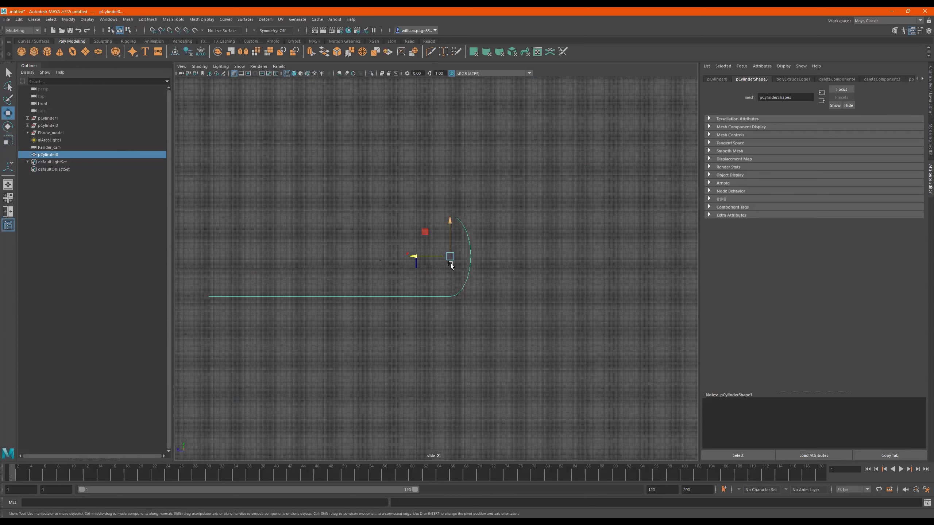
pyautogui.moveTo(518, 258); pyautogui.dragTo(599, 222)
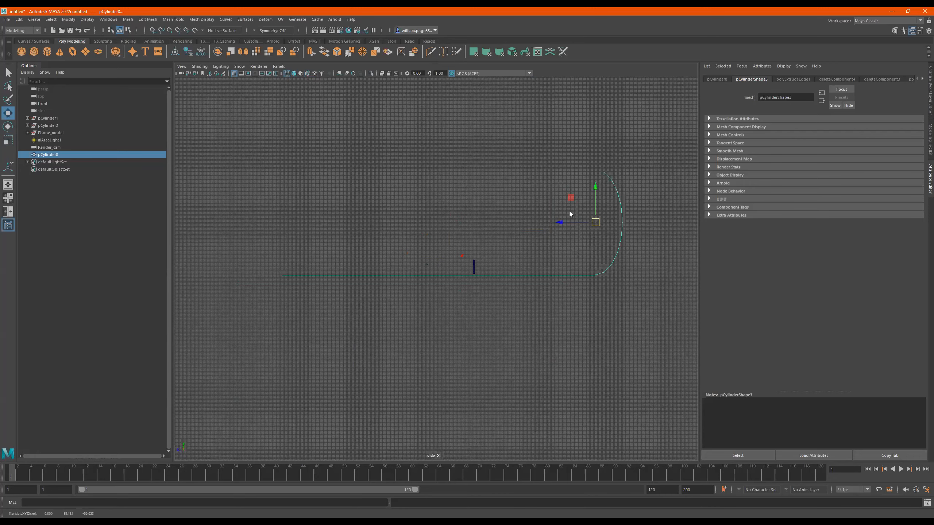
pyautogui.press('r')
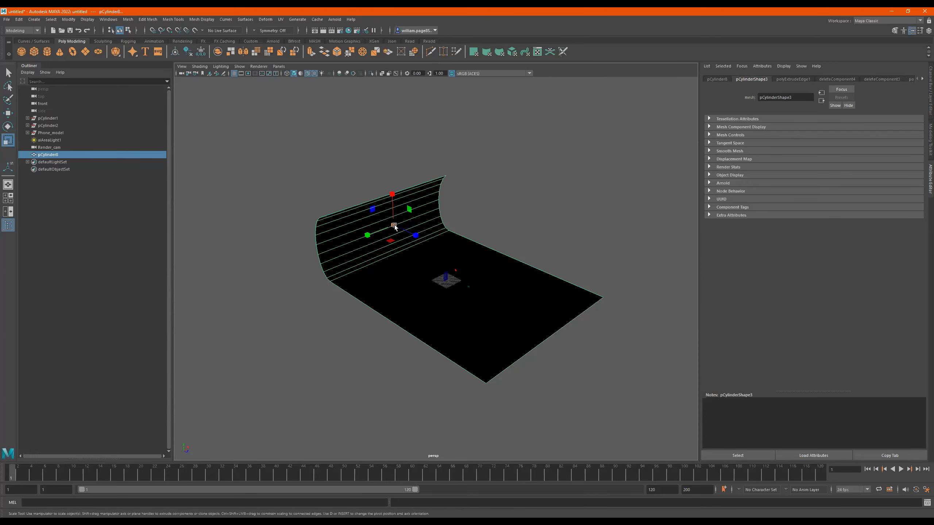
pyautogui.moveTo(394, 224); pyautogui.dragTo(346, 219)
# Select all faces of the backdrop and reverse their normals
pyautogui.moveTo(346, 219)
pyautogui.mouseDown(button='right')
pyautogui.moveTo(348, 243)
pyautogui.moveTo(347, 234)
pyautogui.mouseUp(button='right')
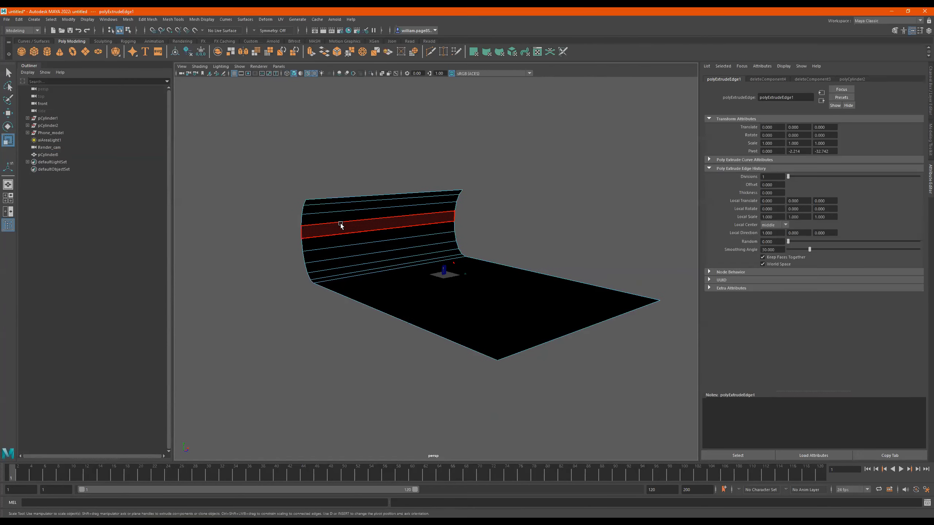
pyautogui.doubleClick(340, 216)
pyautogui.keyDown('shift'); pyautogui.moveTo(524, 224); pyautogui.dragTo(516, 331, button='right'); pyautogui.keyUp('shift')
pyautogui.keyDown('shift'); pyautogui.moveTo(535, 256); pyautogui.dragTo(585, 227, button='right'); pyautogui.keyUp('shift')
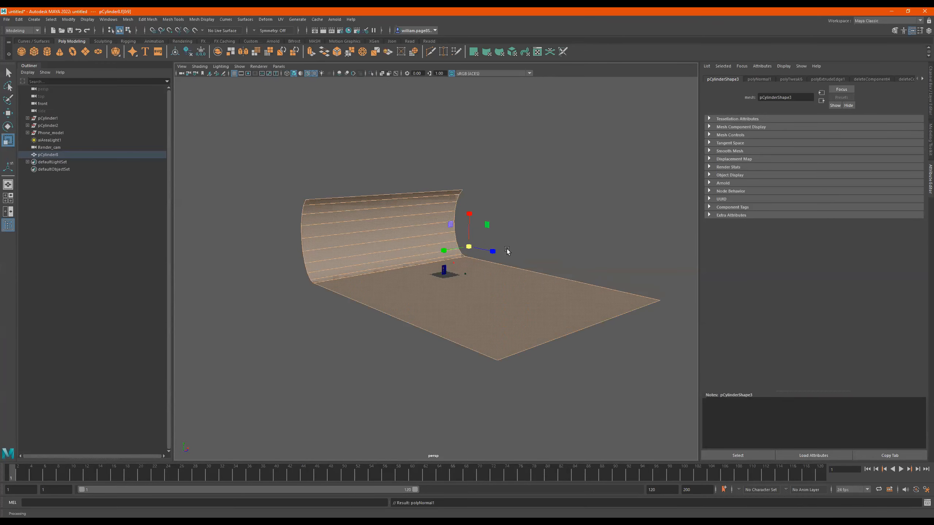
pyautogui.click(569, 238)
pyautogui.keyDown('alt'); pyautogui.moveTo(569, 246); pyautogui.dragTo(513, 249); pyautogui.keyUp('alt')
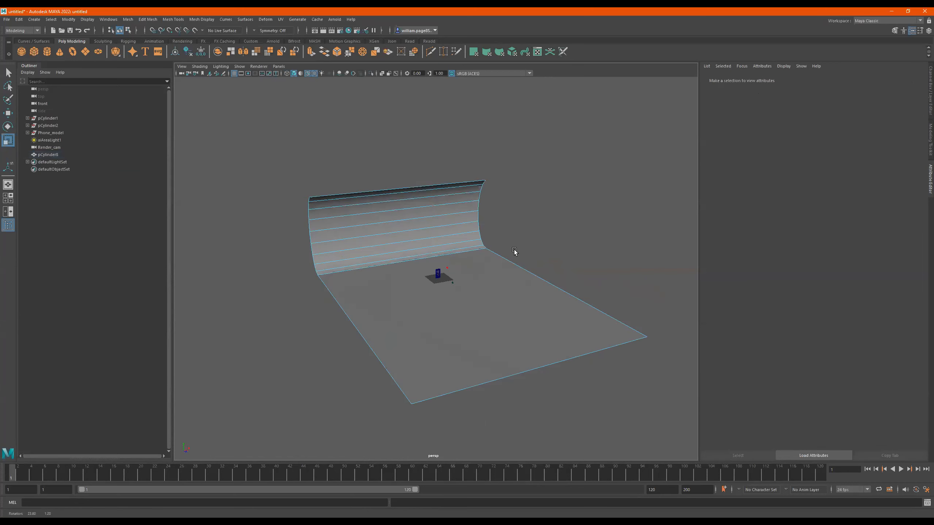
# Return the backdrop to object mode and center its pivot
pyautogui.moveTo(404, 227); pyautogui.dragTo(421, 217, button='right')
pyautogui.keyDown('alt'); pyautogui.moveTo(422, 232); pyautogui.dragTo(437, 223); pyautogui.keyUp('alt')
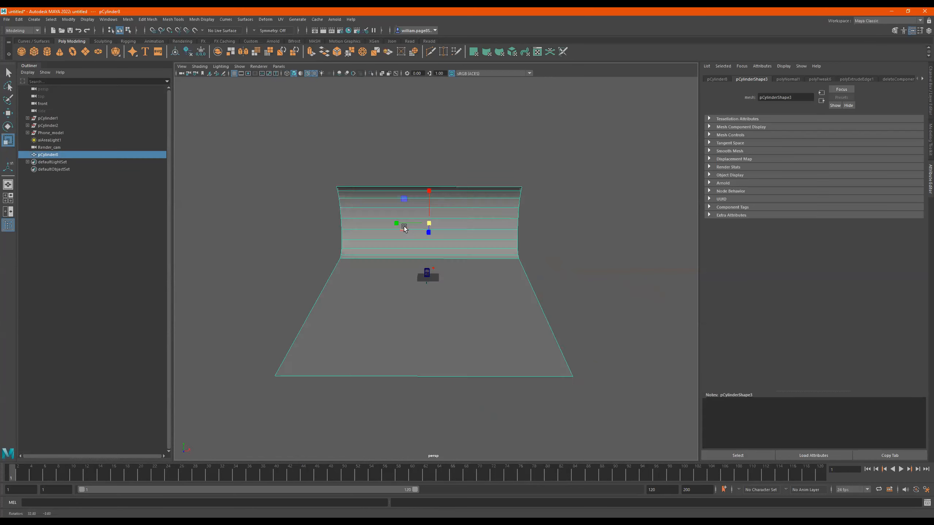
pyautogui.scroll(5, 546, 223)
pyautogui.keyDown('alt'); pyautogui.moveTo(533, 240); pyautogui.dragTo(492, 229); pyautogui.keyUp('alt')
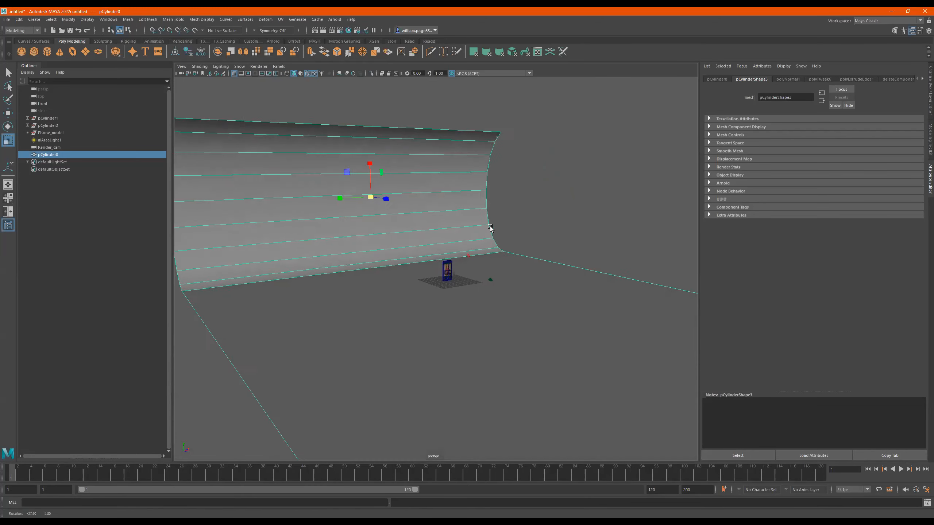
pyautogui.click(175, 55)
pyautogui.keyDown('alt'); pyautogui.moveTo(584, 283); pyautogui.dragTo(565, 286); pyautogui.keyUp('alt')
# Scale the backdrop down and lower it until its floor sits under the phone
pyautogui.moveTo(476, 220); pyautogui.dragTo(319, 252)
pyautogui.press('w')
pyautogui.moveTo(478, 187); pyautogui.dragTo(471, 211)
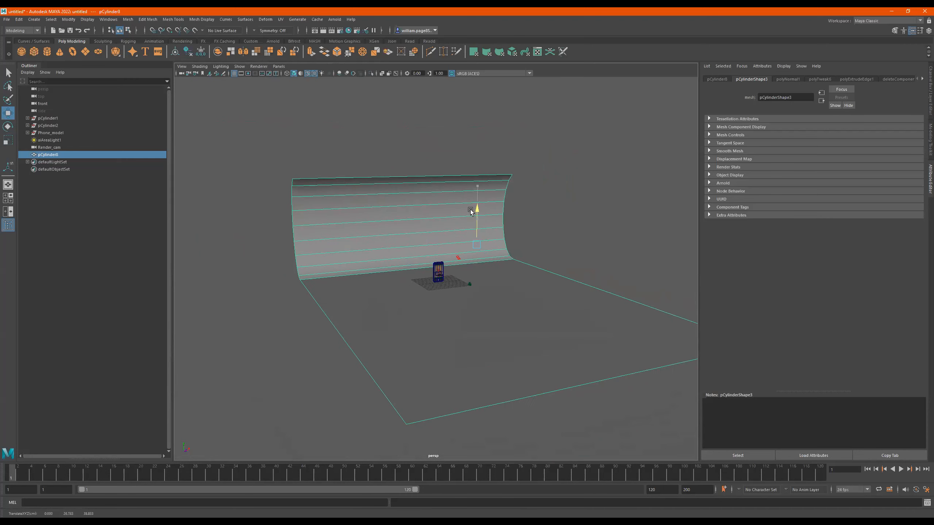
# Assign a new aiStandardSurface material to the backdrop and name it backDrop_mtl
pyautogui.keyDown('alt'); pyautogui.moveTo(427, 213); pyautogui.dragTo(567, 219, button='right'); pyautogui.keyUp('alt')
pyautogui.keyDown('alt'); pyautogui.moveTo(566, 218); pyautogui.dragTo(369, 206); pyautogui.keyUp('alt')
pyautogui.moveTo(369, 206); pyautogui.dragTo(371, 387, button='right')
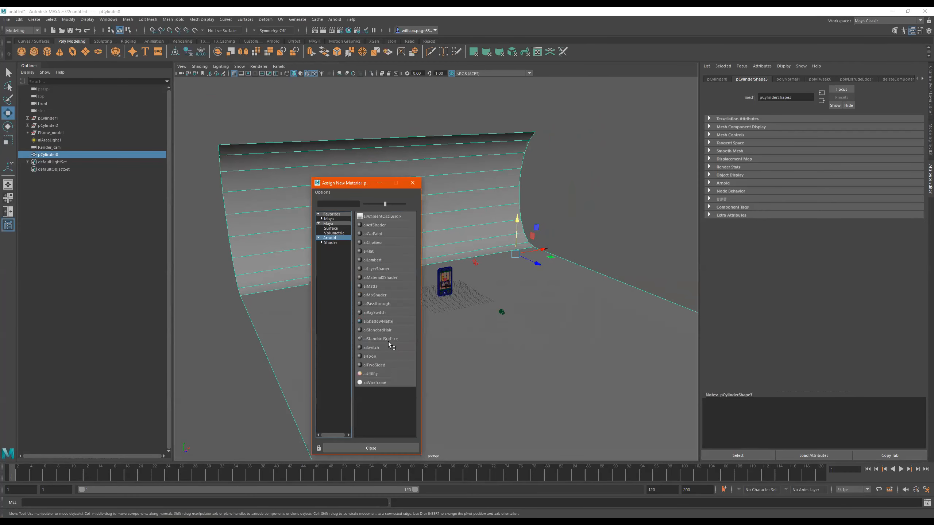
pyautogui.click(388, 341)
pyautogui.doubleClick(787, 97)
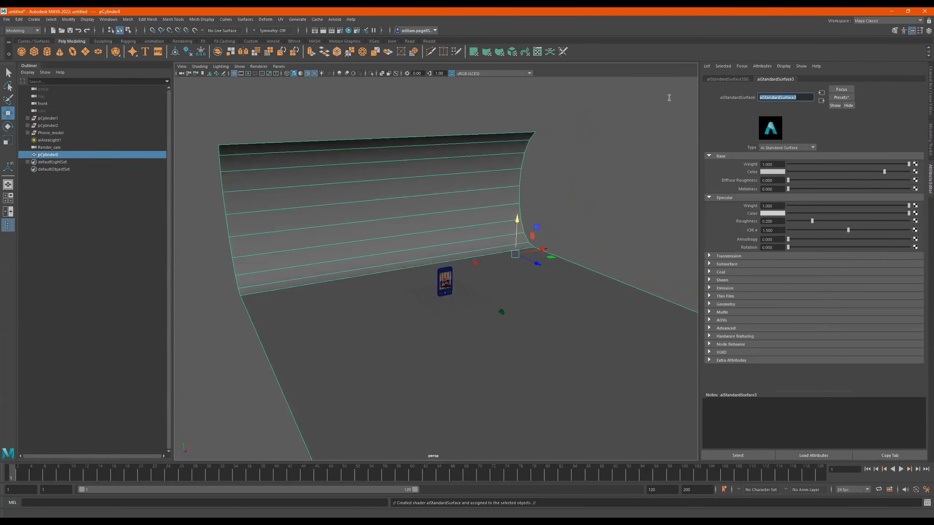
pyautogui.write('back')
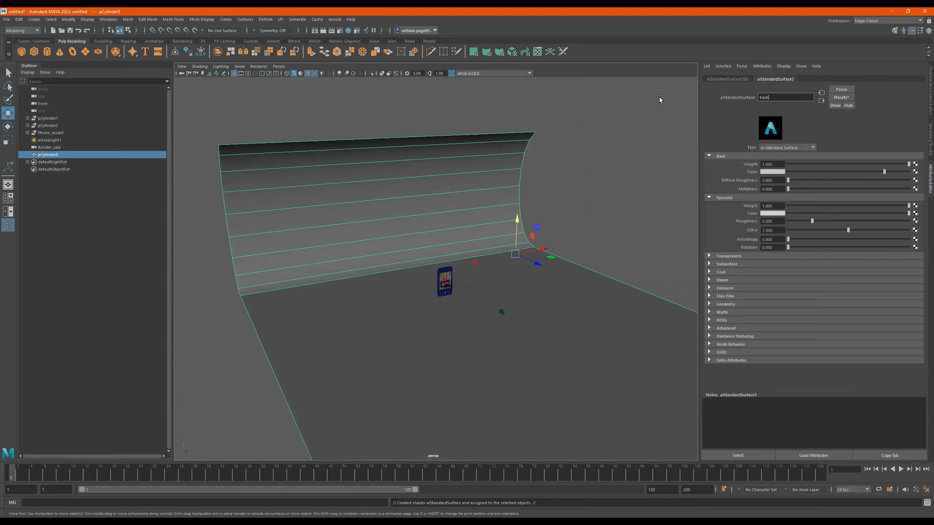
pyautogui.write('Drop_mtl')
pyautogui.press('Return')
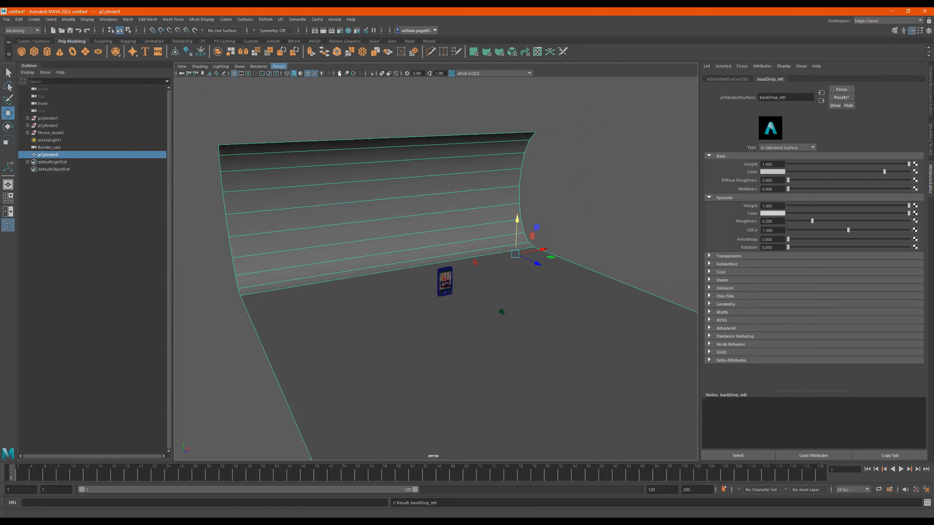
# Look at the phone and backdrop through Render_cam
pyautogui.click(372, 82)
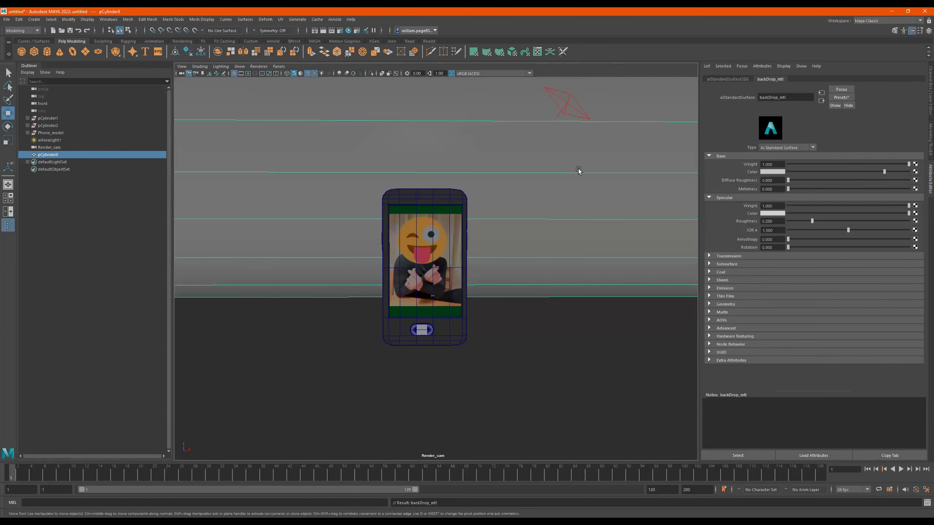
# Scale up the area light above the phone uniformly to several times its size
pyautogui.click(566, 104)
pyautogui.press('r')
pyautogui.moveTo(567, 105); pyautogui.dragTo(744, 171)
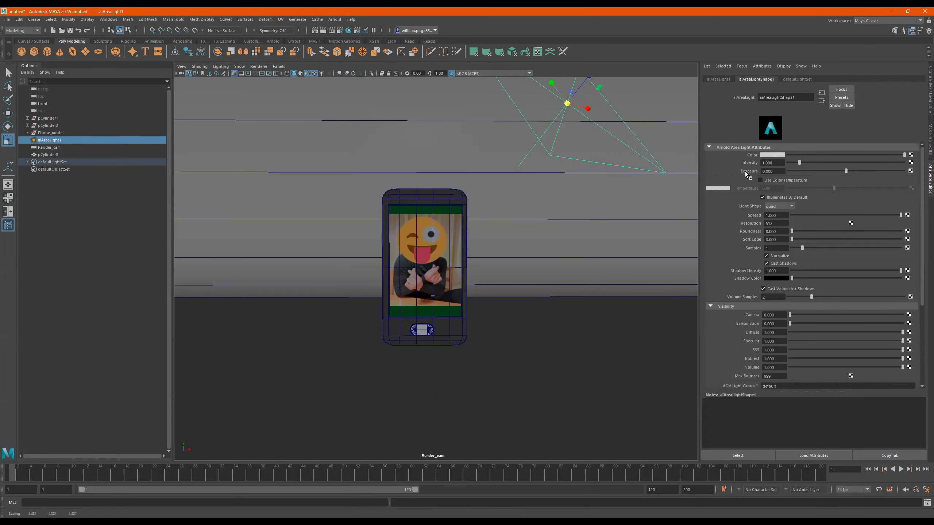
# Start a live Arnold render preview of the scene from Render_cam
pyautogui.click(334, 19)
pyautogui.click(391, 19)
pyautogui.click(274, 42)
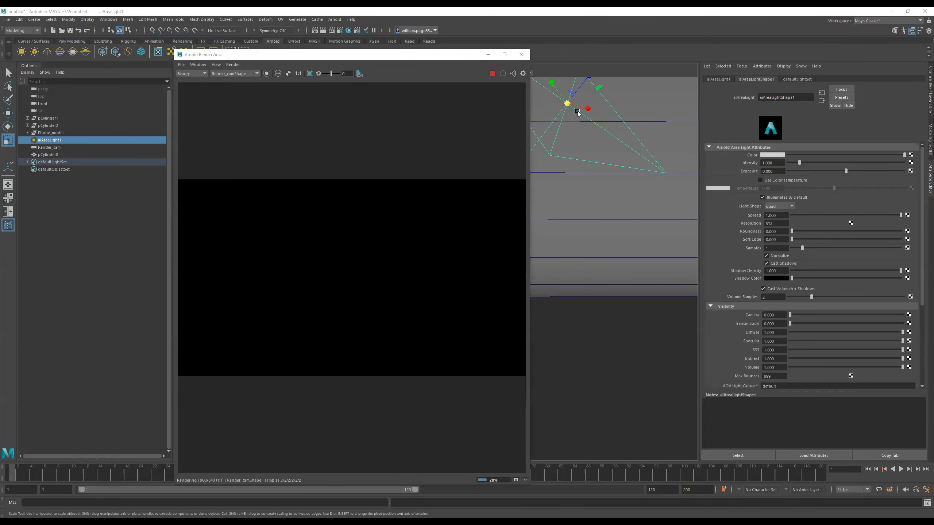
# Try exposure values of 25, 15 and 10 on the area light in the live render
pyautogui.click(782, 170)
pyautogui.write('25')
pyautogui.press('Return')
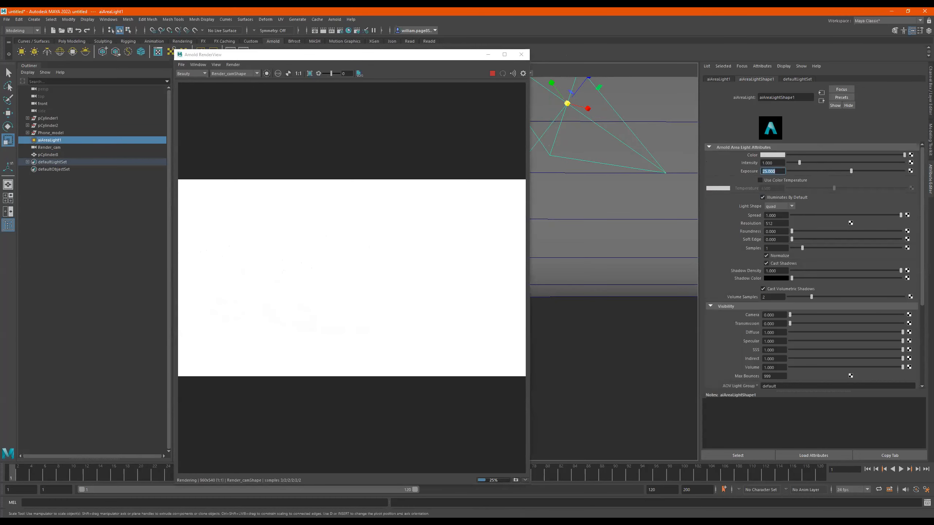
pyautogui.write('15')
pyautogui.press('Return')
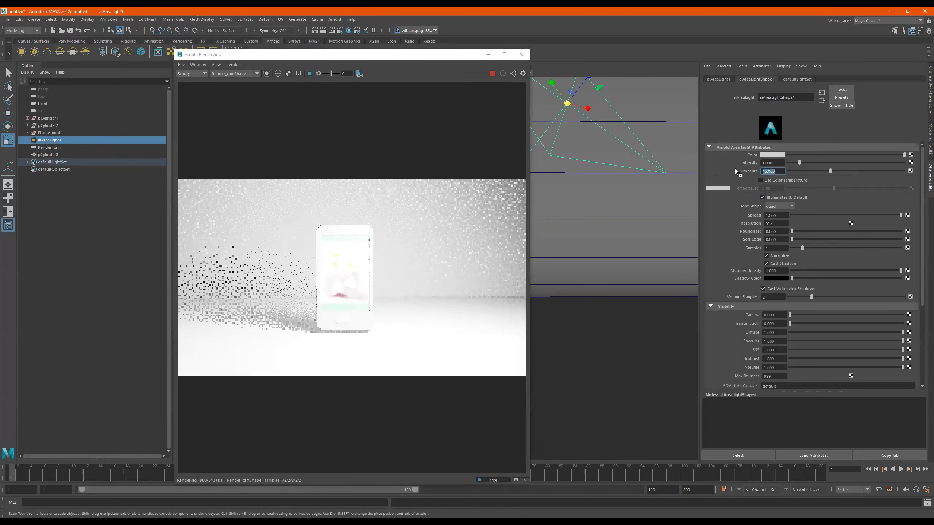
pyautogui.click(782, 170)
pyautogui.press('Return')
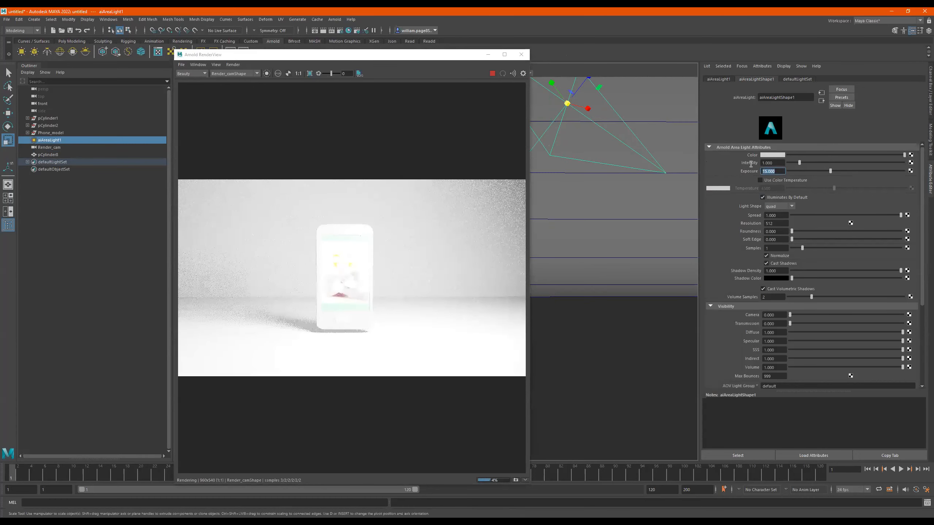
pyautogui.press('Return')
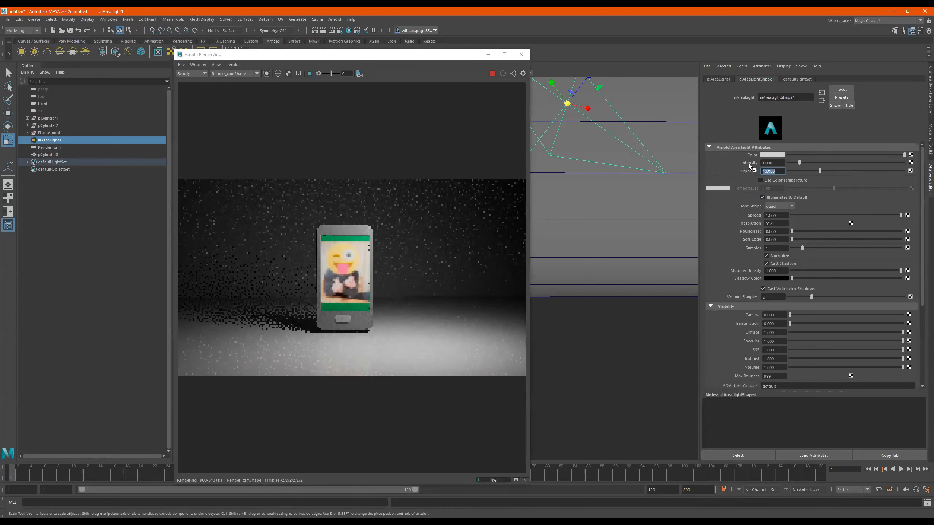
# Fine-tune the area light's exposure to about 8.27 against the live render and close the render preview
pyautogui.moveTo(779, 173); pyautogui.dragTo(761, 172)
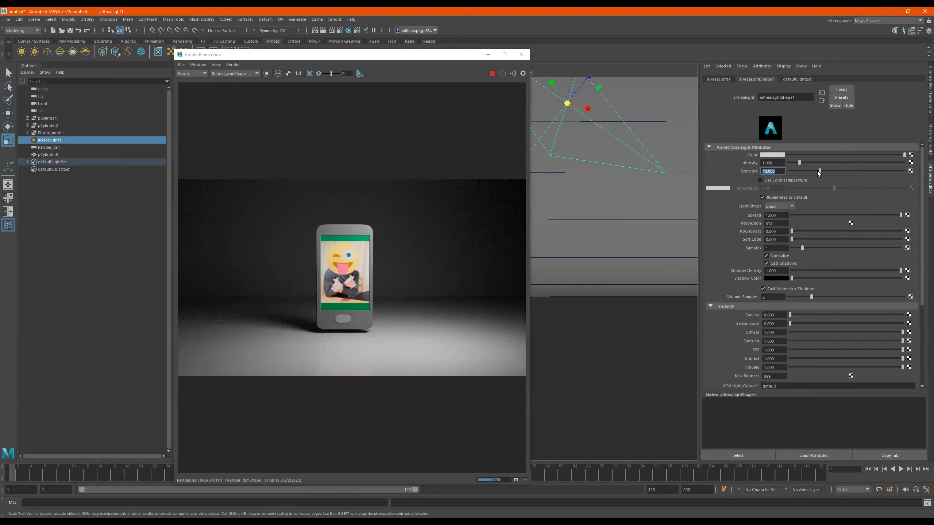
pyautogui.click(817, 170)
pyautogui.click(815, 171)
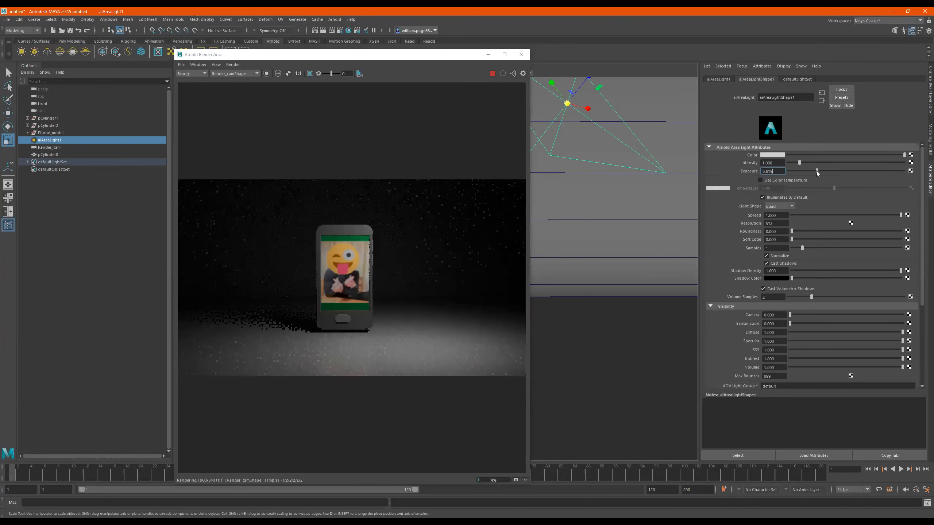
pyautogui.click(818, 171)
pyautogui.click(816, 171)
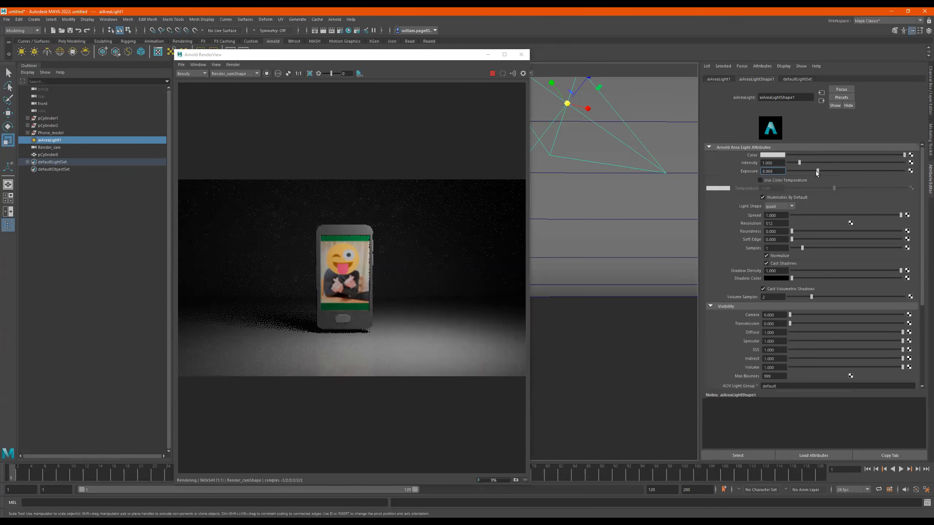
pyautogui.click(816, 170)
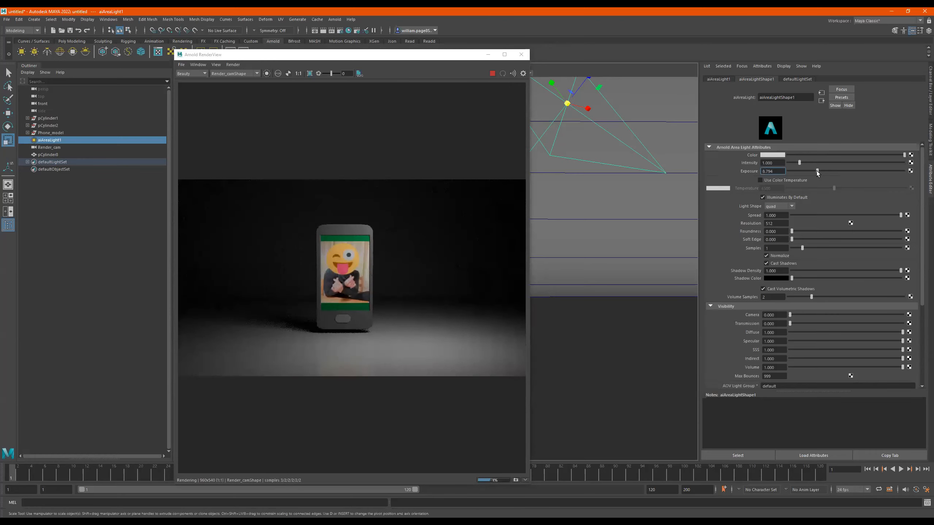
pyautogui.click(816, 170)
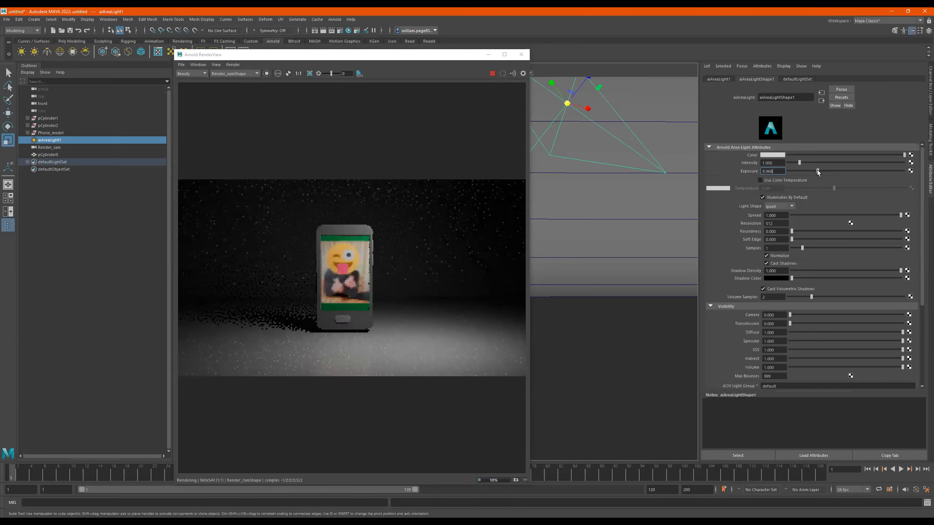
pyautogui.click(816, 170)
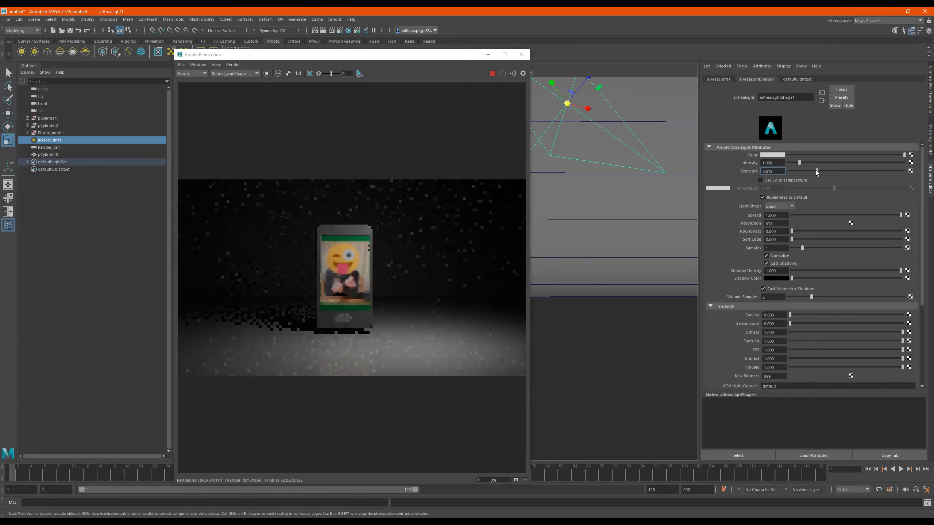
pyautogui.click(815, 171)
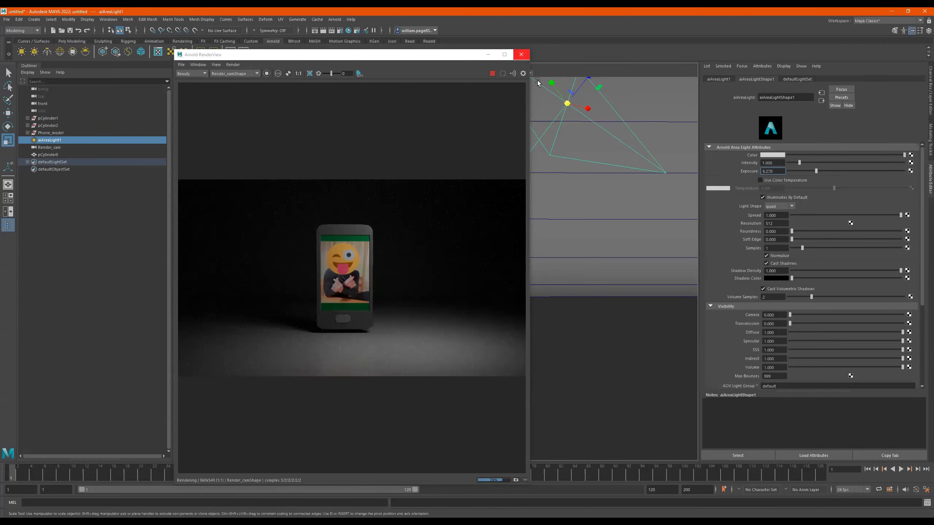
pyautogui.click(521, 54)
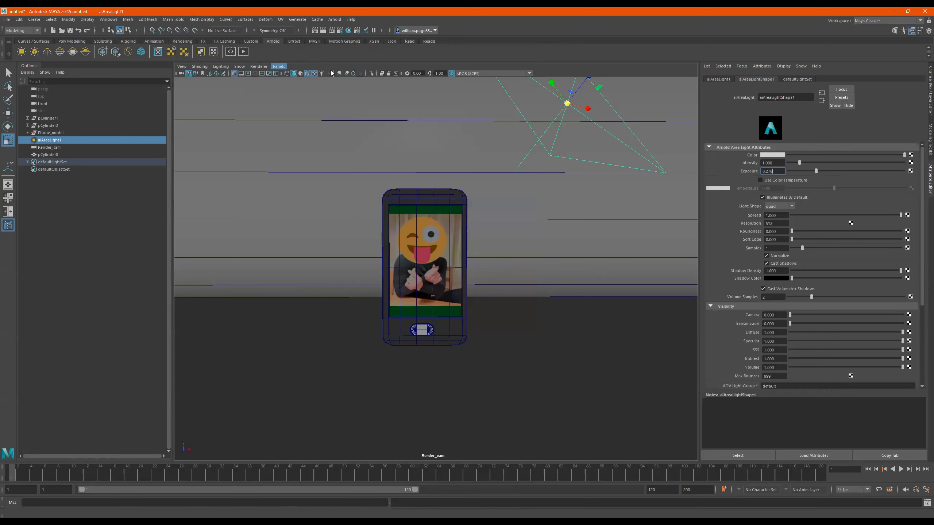
# Duplicate the area light in the perspective view, then move the copy to the phone's opposite side and rotate it toward the phone
pyautogui.moveTo(331, 72)
pyautogui.click(371, 83)
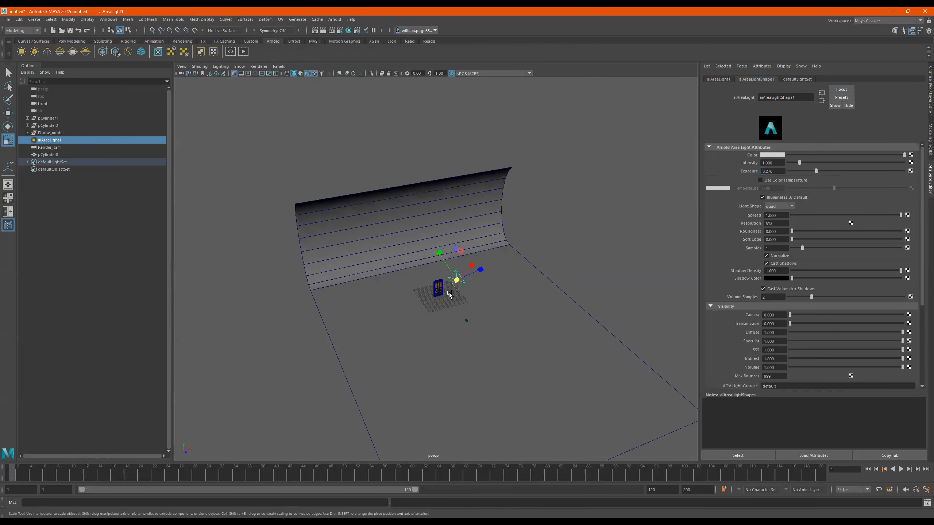
pyautogui.scroll(5, 550, 294)
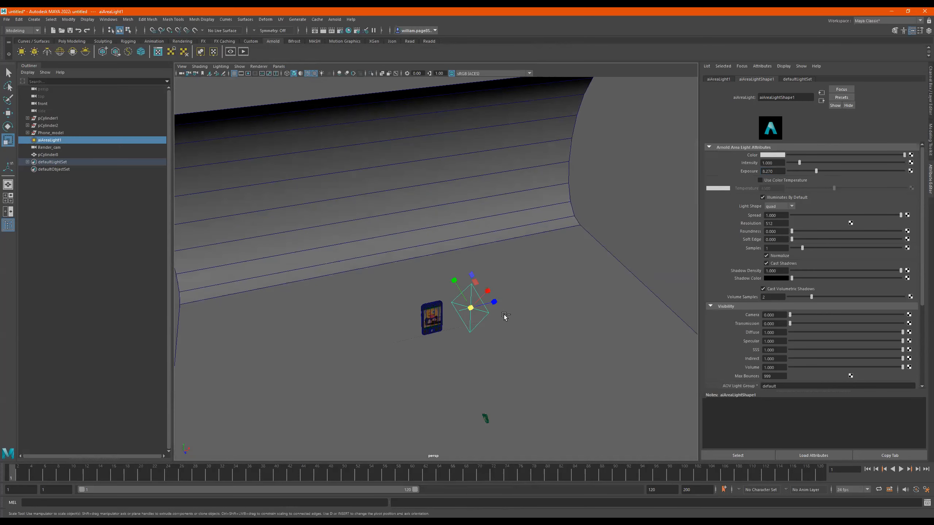
pyautogui.hotkey('ctrl', 'd')
pyautogui.press('w')
pyautogui.moveTo(471, 304); pyautogui.dragTo(322, 342)
pyautogui.press('e')
pyautogui.keyDown('alt'); pyautogui.moveTo(363, 319); pyautogui.dragTo(446, 353); pyautogui.keyUp('alt')
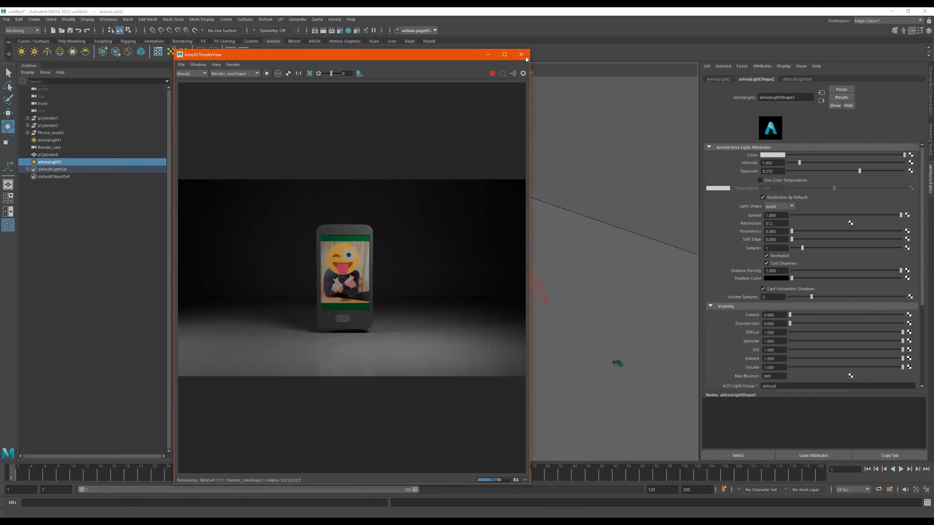
# Duplicate an area light again and place the copy above the phone, aimed downward
pyautogui.click(570, 286)
pyautogui.moveTo(425, 366)
pyautogui.keyDown('alt'); pyautogui.mouseDown()
pyautogui.moveTo(397, 320)
pyautogui.moveTo(463, 283)
pyautogui.moveTo(392, 202)
pyautogui.moveTo(458, 228)
pyautogui.moveTo(486, 198)
pyautogui.moveTo(485, 148)
pyautogui.mouseUp(); pyautogui.keyUp('alt')
pyautogui.hotkey('ctrl', 'd')
pyautogui.press('w')
pyautogui.press('e')
pyautogui.press('w')
pyautogui.moveTo(522, 175); pyautogui.dragTo(572, 174)
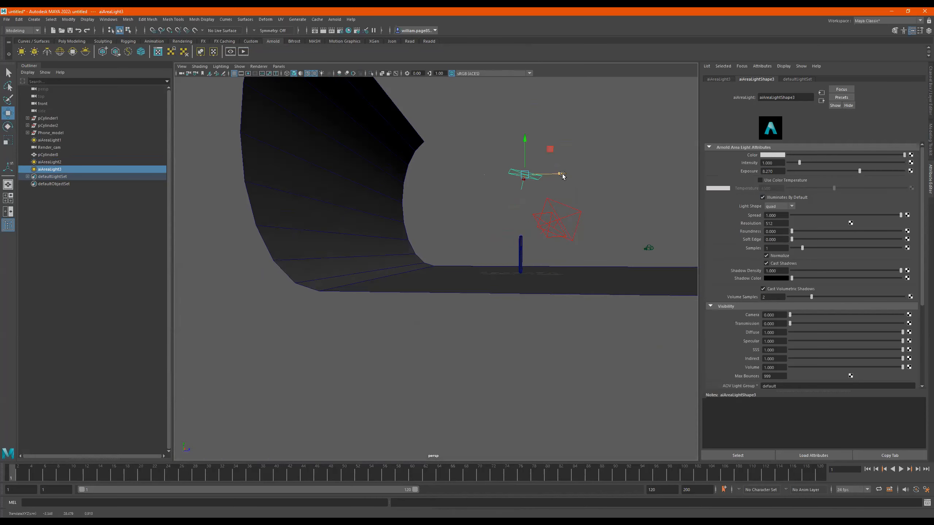
pyautogui.moveTo(529, 146)
pyautogui.mouseDown()
pyautogui.moveTo(529, 113)
pyautogui.moveTo(569, 140)
pyautogui.moveTo(550, 169)
pyautogui.moveTo(526, 170)
pyautogui.moveTo(532, 163)
pyautogui.mouseUp()
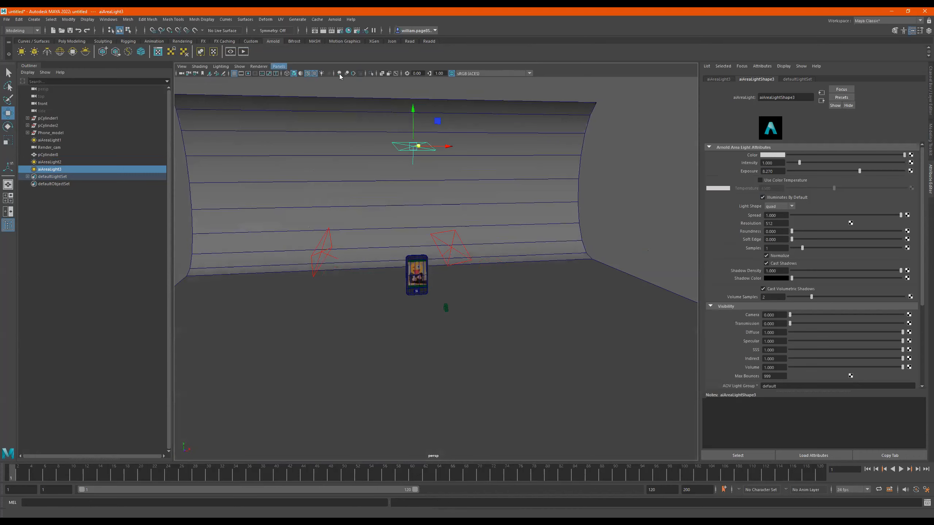
# Look through Render_cam and render the phone lit by the three area lights
pyautogui.click(284, 67)
pyautogui.moveTo(294, 74)
pyautogui.click(367, 74)
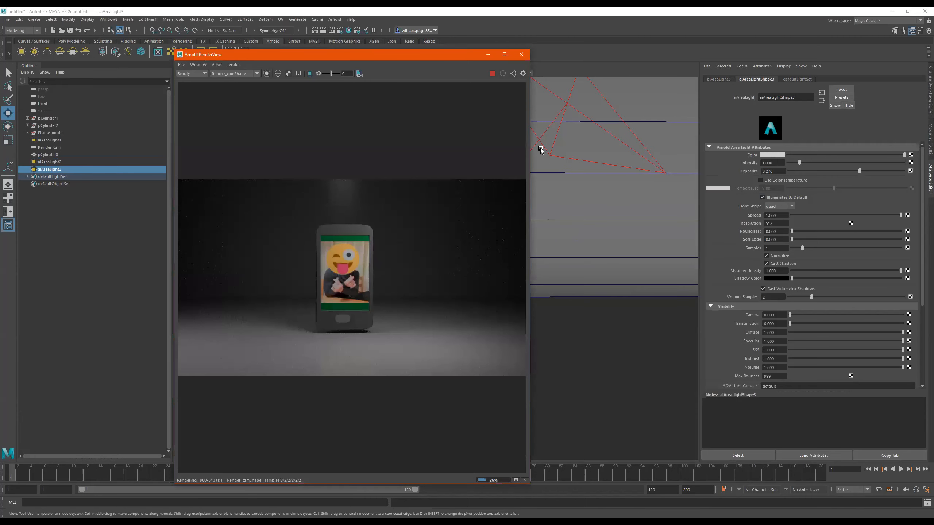
# Select the phone body from the render and look through its attribute nodes for its material
pyautogui.click(364, 231)
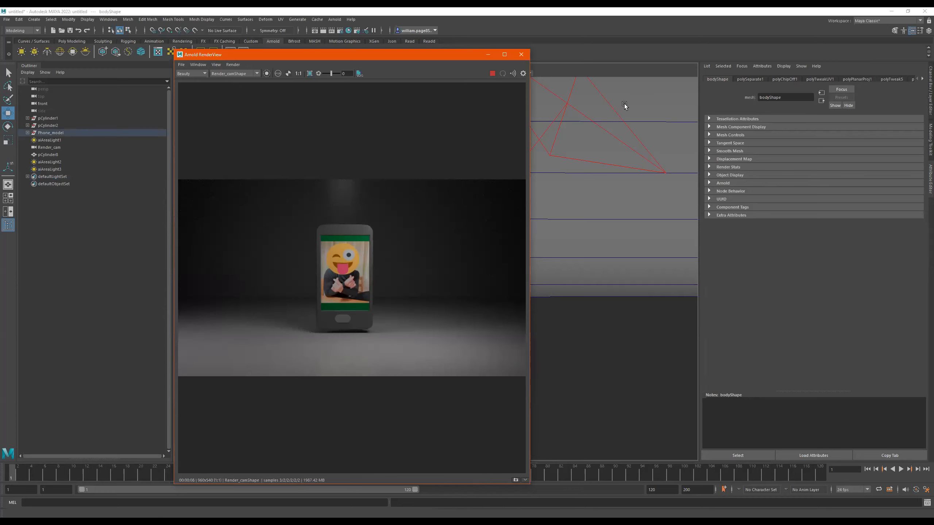
pyautogui.click(747, 79)
pyautogui.click(820, 79)
pyautogui.click(857, 79)
pyautogui.click(893, 79)
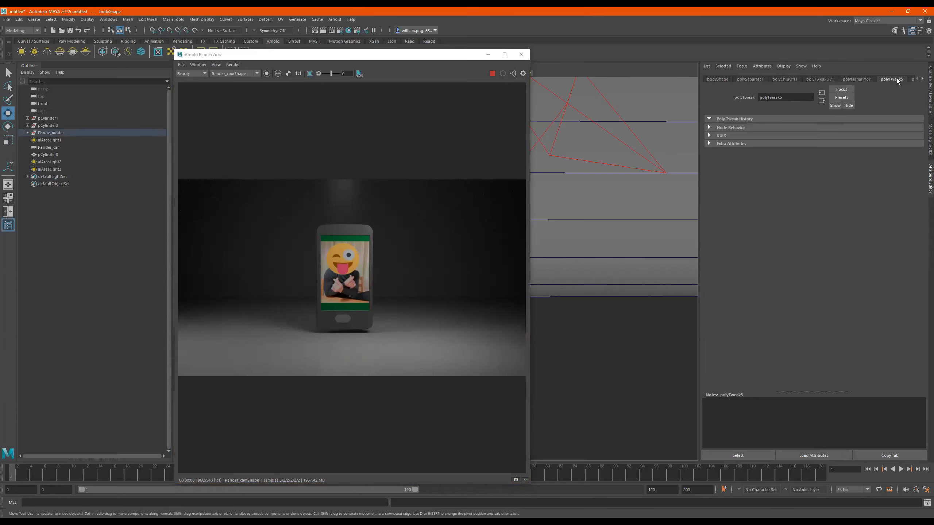
# Move the render preview aside and delete the construction history of the Phone_model group
pyautogui.moveTo(250, 56); pyautogui.dragTo(259, 73)
pyautogui.click(67, 41)
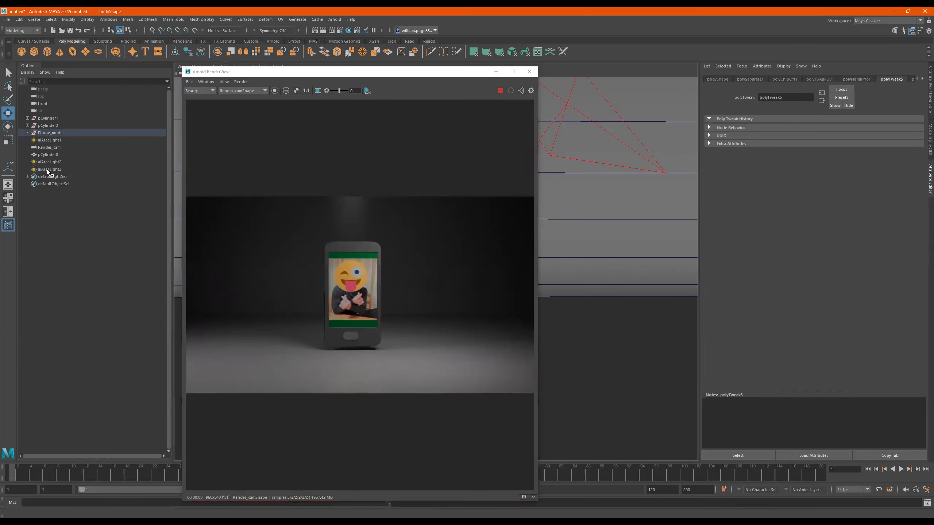
pyautogui.click(43, 134)
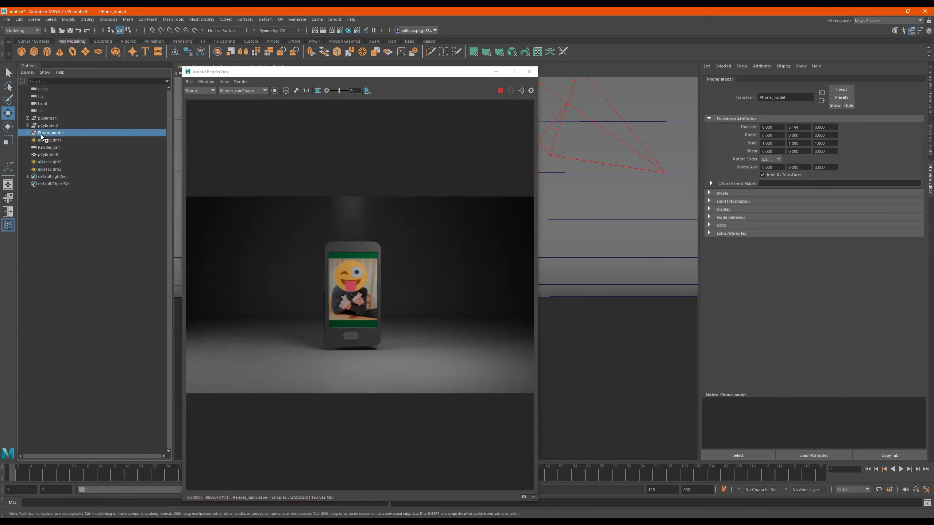
pyautogui.click(188, 52)
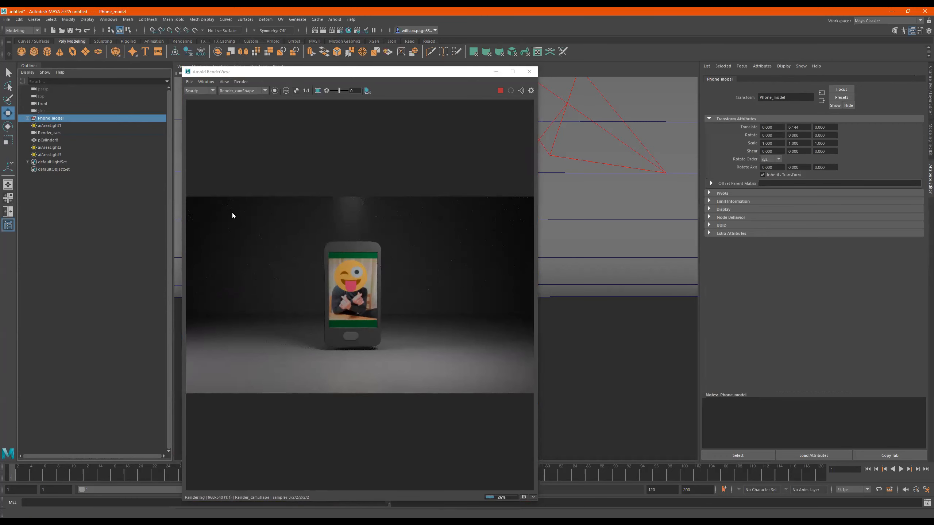
# Lower the specular roughness of the phone body's phone_body_mtl material to about 0.024
pyautogui.click(346, 248)
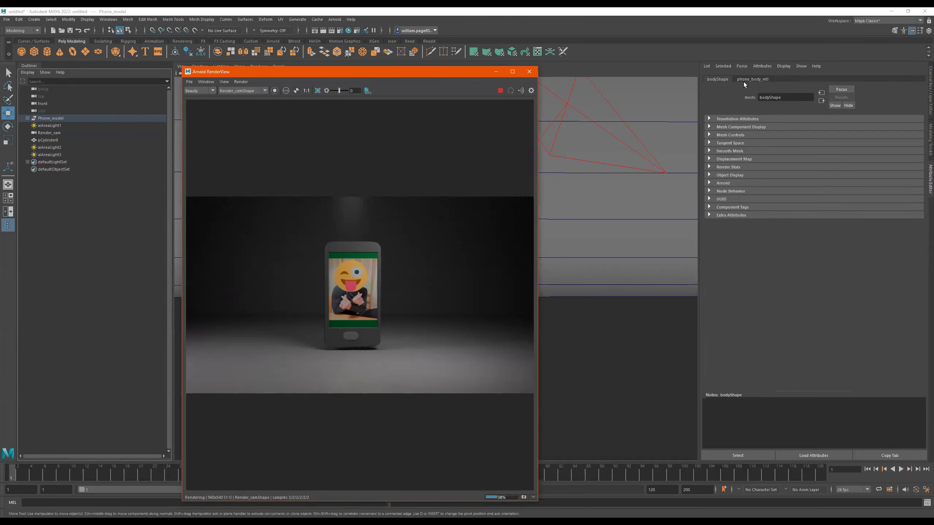
pyautogui.click(746, 79)
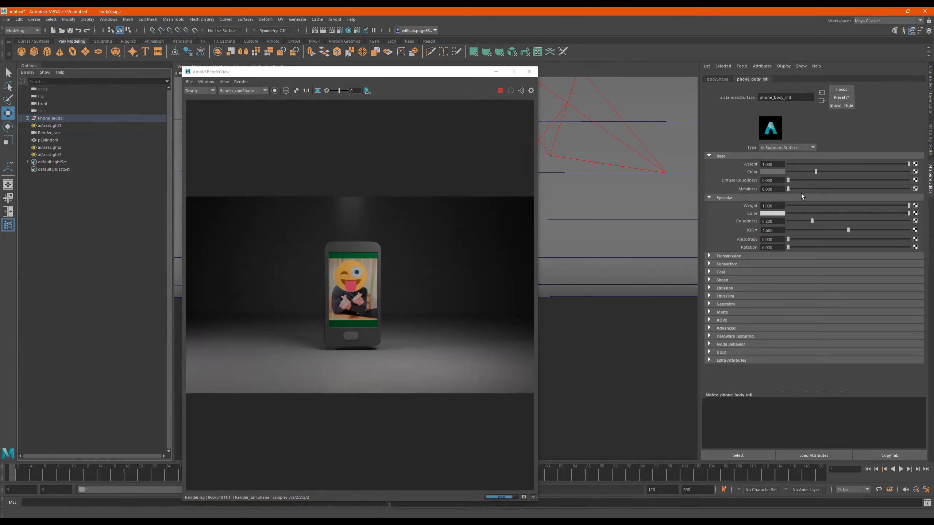
pyautogui.moveTo(804, 221); pyautogui.dragTo(793, 221)
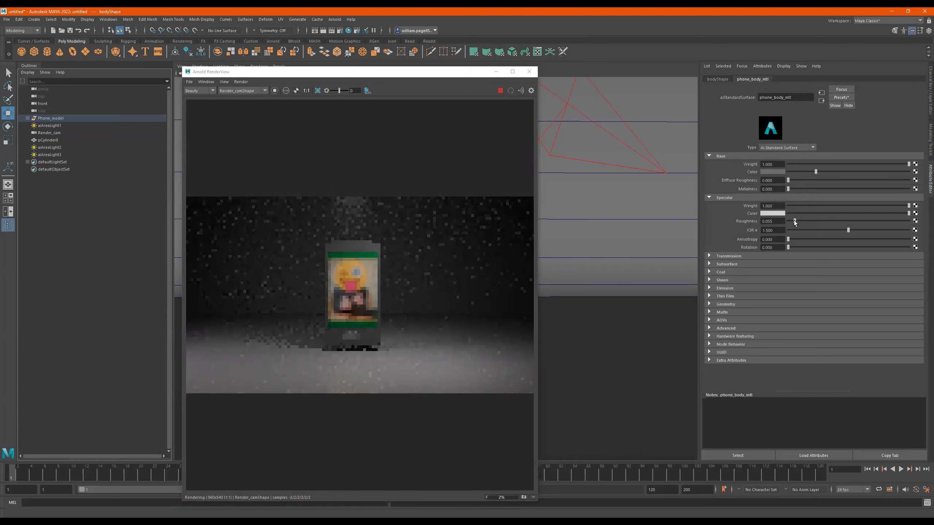
pyautogui.click(787, 221)
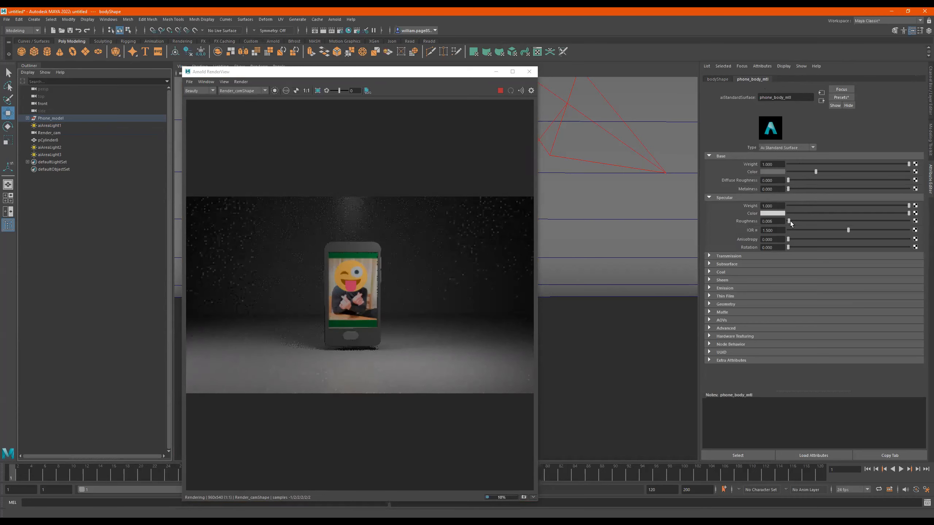
# Darken the base color of phone_body_mtl to an HSV value of about 0.284
pyautogui.moveTo(815, 172); pyautogui.dragTo(847, 172)
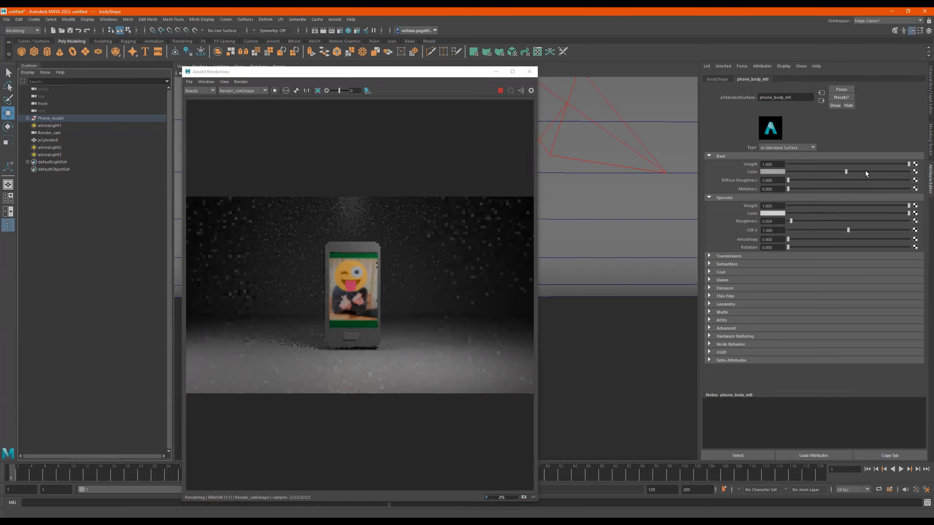
pyautogui.click(773, 171)
pyautogui.click(786, 208)
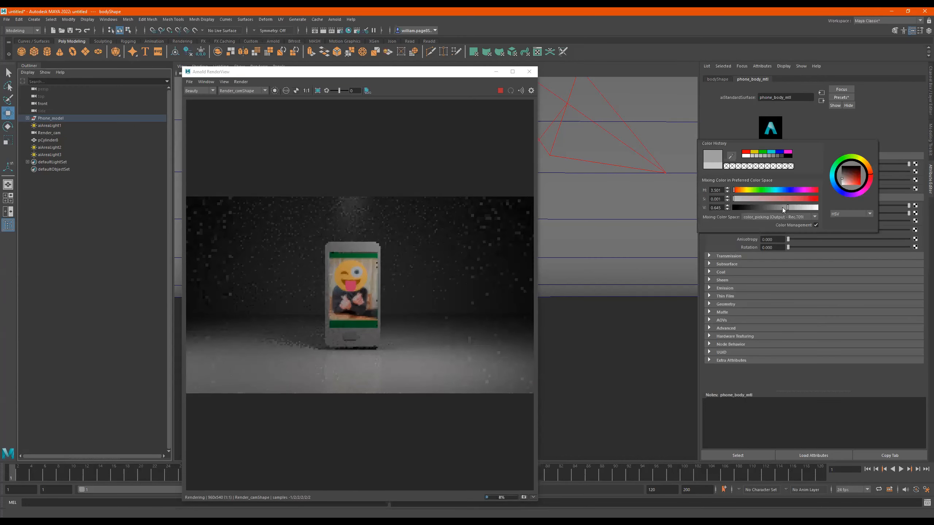
pyautogui.moveTo(779, 207); pyautogui.dragTo(757, 207)
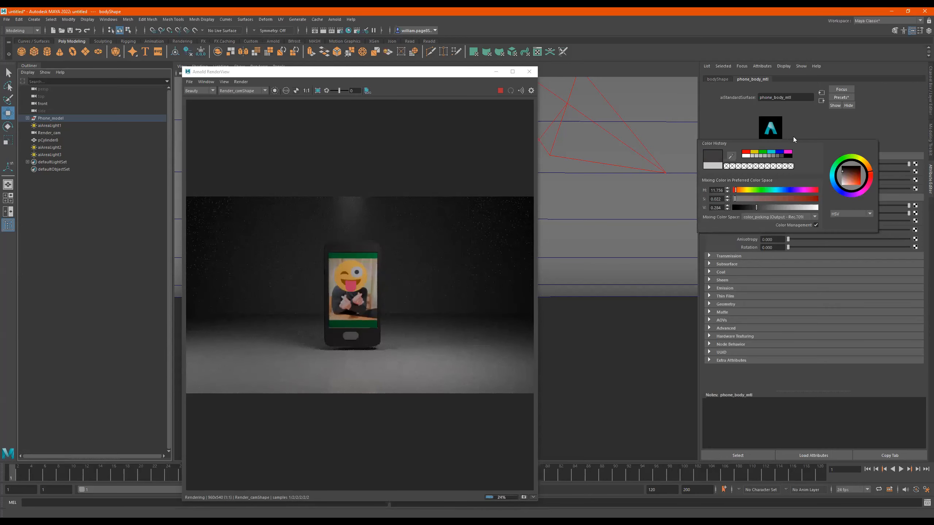
# Stop and close the render preview, and return to the perspective view of the scene
pyautogui.click(503, 92)
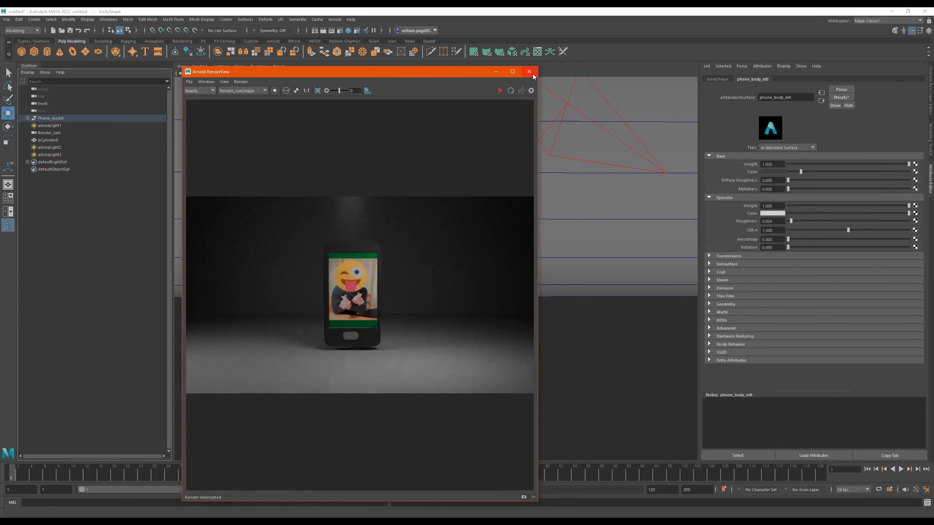
pyautogui.click(530, 73)
pyautogui.scroll(1, 573, 247)
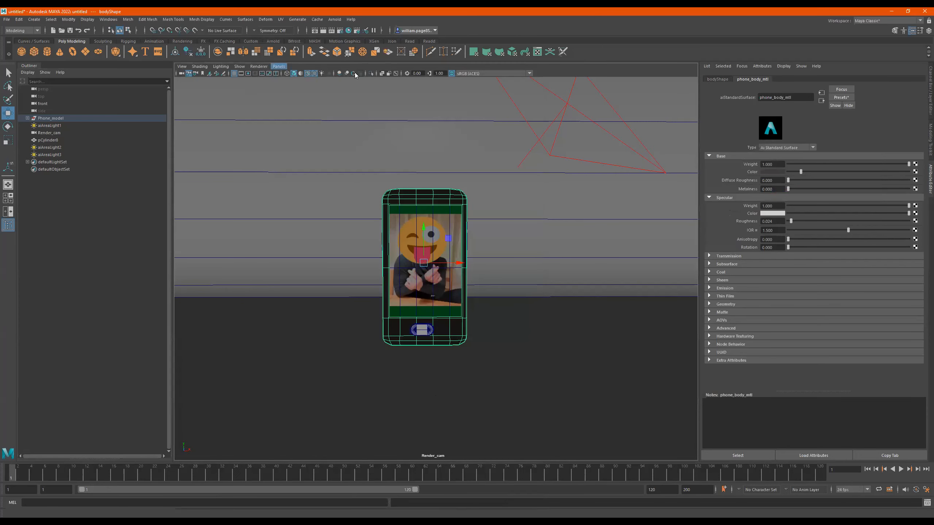
pyautogui.click(369, 81)
pyautogui.keyDown('alt'); pyautogui.moveTo(408, 234); pyautogui.dragTo(474, 251); pyautogui.keyUp('alt')
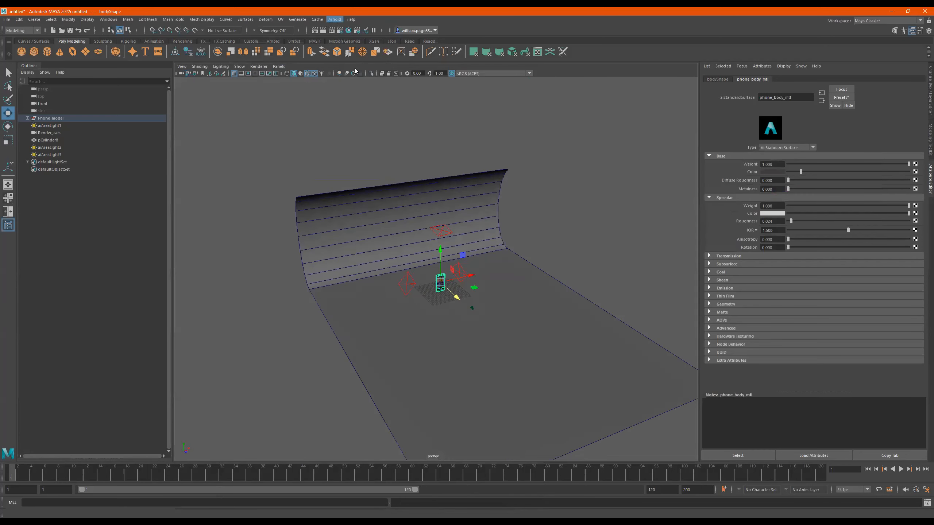
# Create an Arnold skydome light around the phone scene
pyautogui.click(335, 19)
pyautogui.moveTo(368, 56)
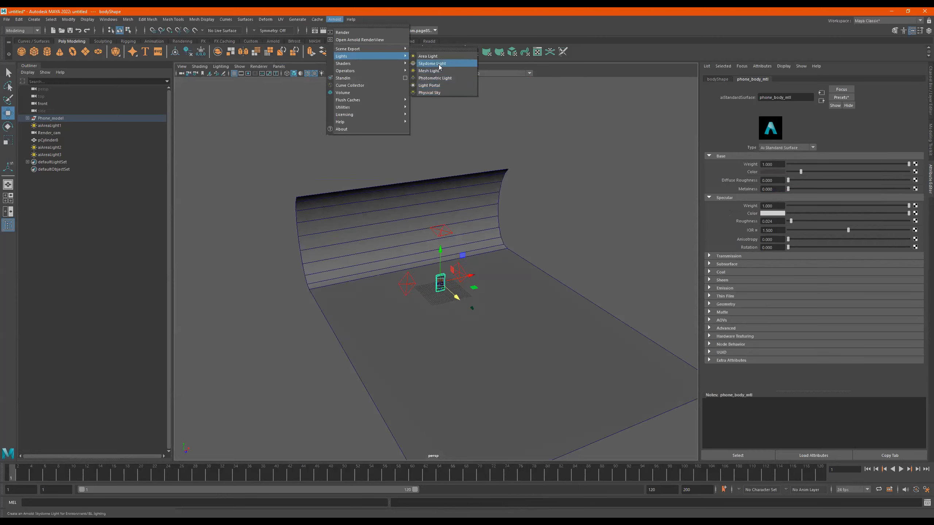
pyautogui.click(439, 64)
pyautogui.scroll(-3, 544, 247)
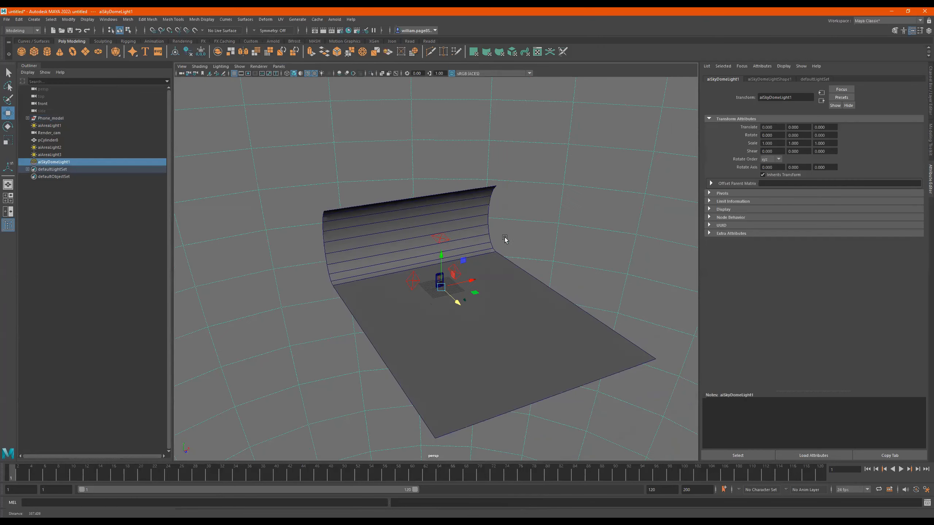
pyautogui.scroll(-5, 498, 206)
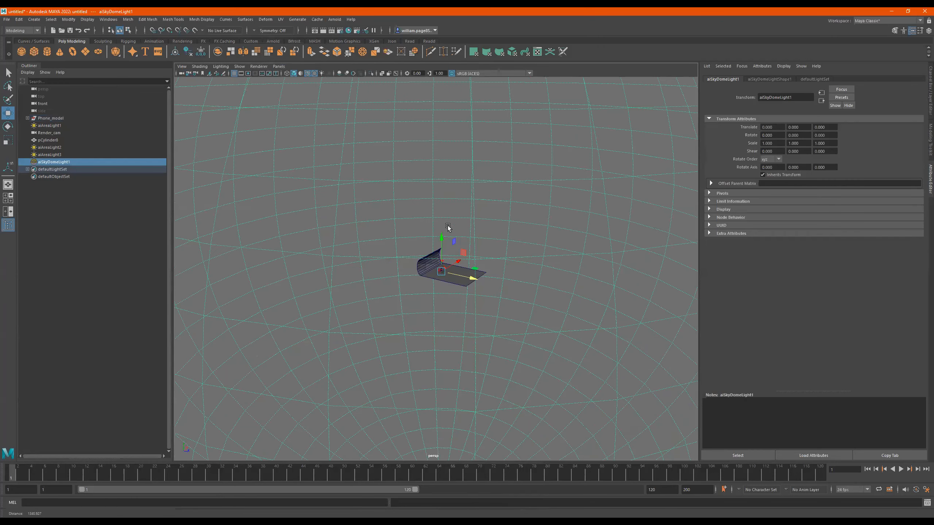
pyautogui.keyDown('alt'); pyautogui.moveTo(448, 226); pyautogui.dragTo(469, 232); pyautogui.keyUp('alt')
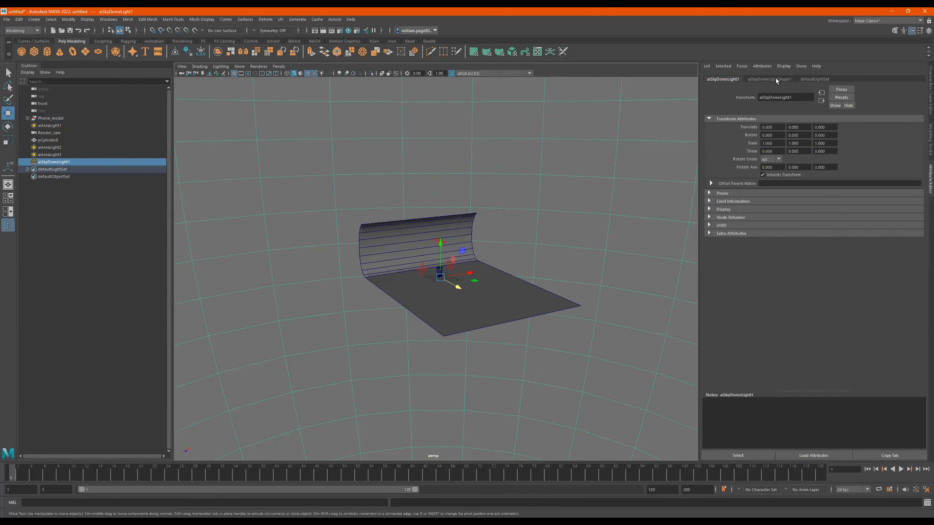
# Connect a file texture to the color of the aiSkyDomeLight1 skydome light
pyautogui.click(775, 78)
pyautogui.click(910, 155)
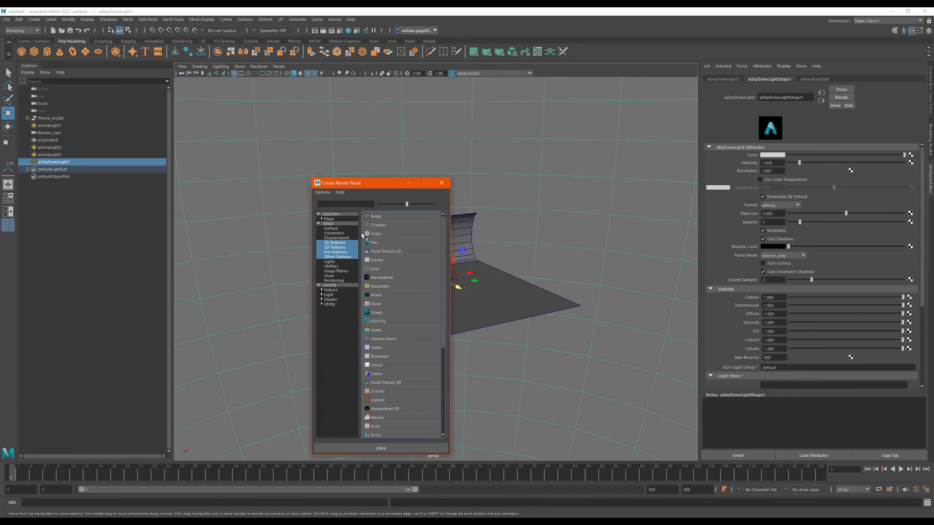
pyautogui.click(367, 246)
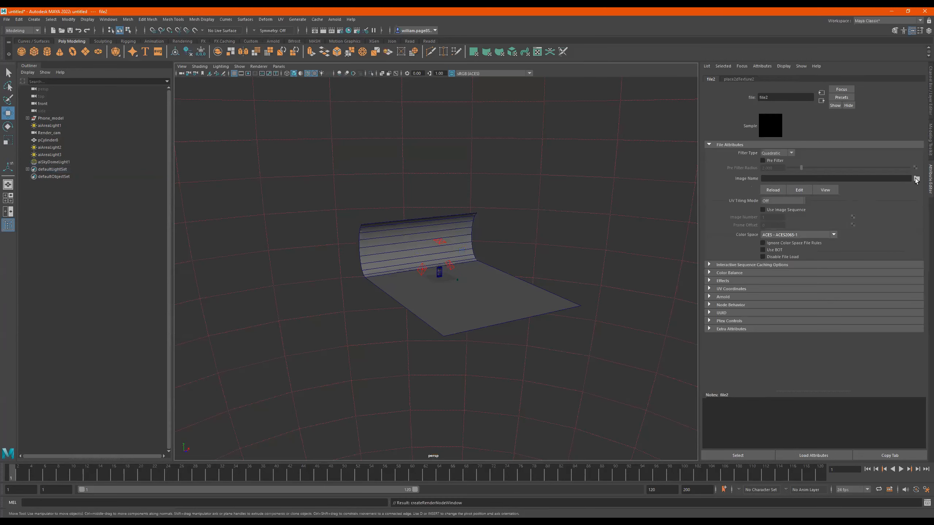
# Load the image EA0218_LL10BA.hdr from the HDRI folder on the VFX drive into the skydome's file texture
pyautogui.click(916, 179)
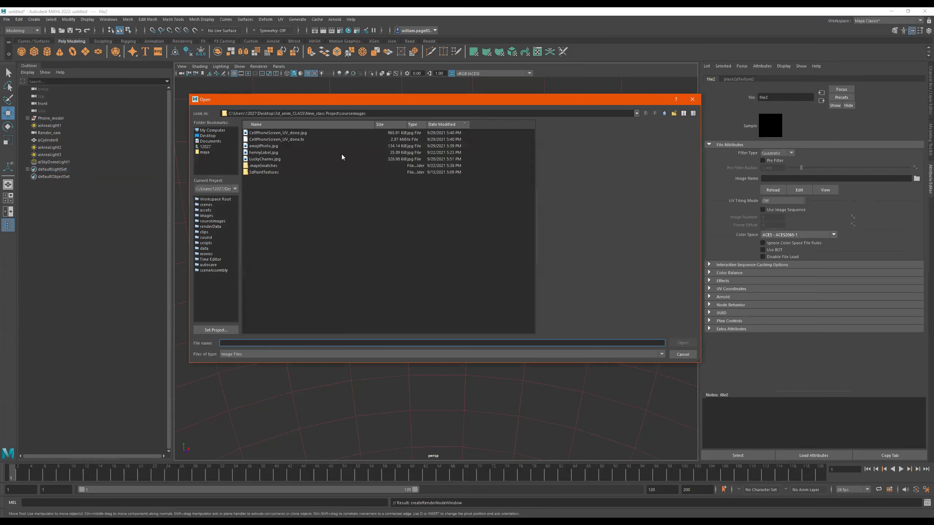
pyautogui.click(215, 131)
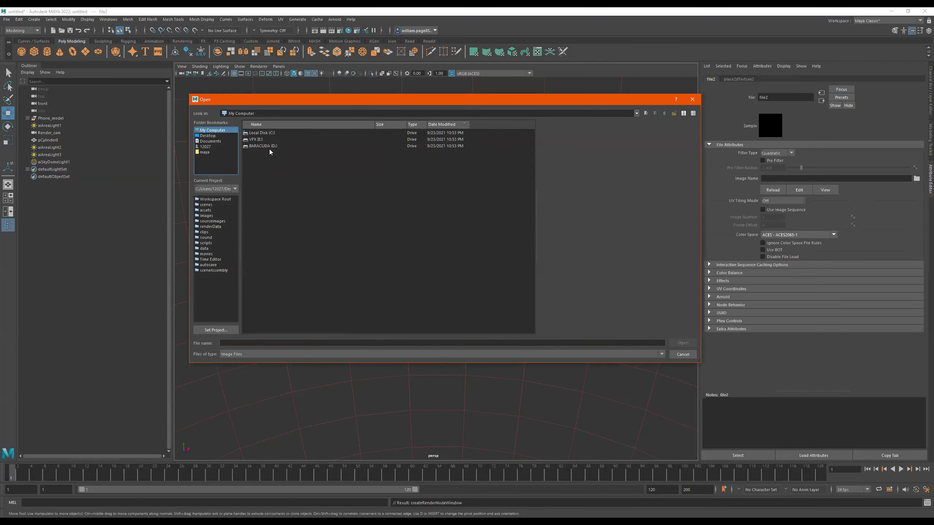
pyautogui.doubleClick(258, 139)
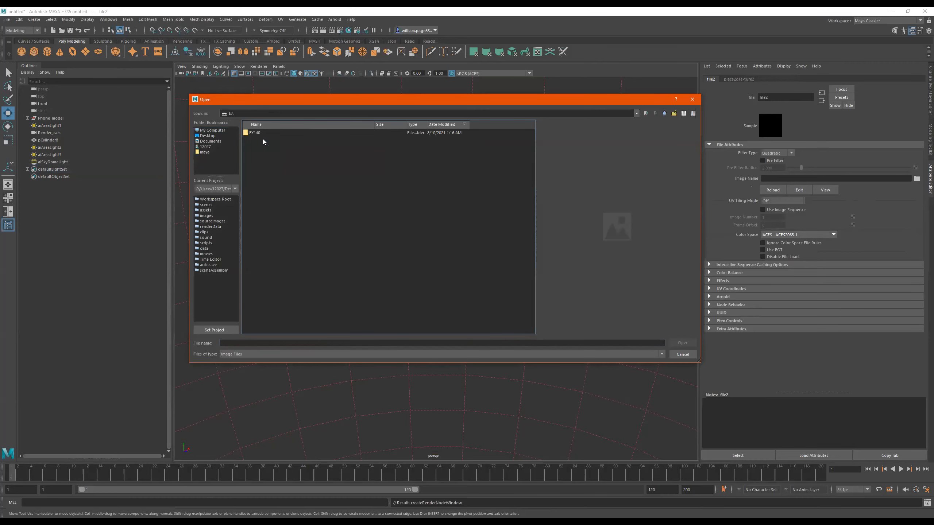
pyautogui.doubleClick(257, 134)
pyautogui.scroll(-5, 320, 258)
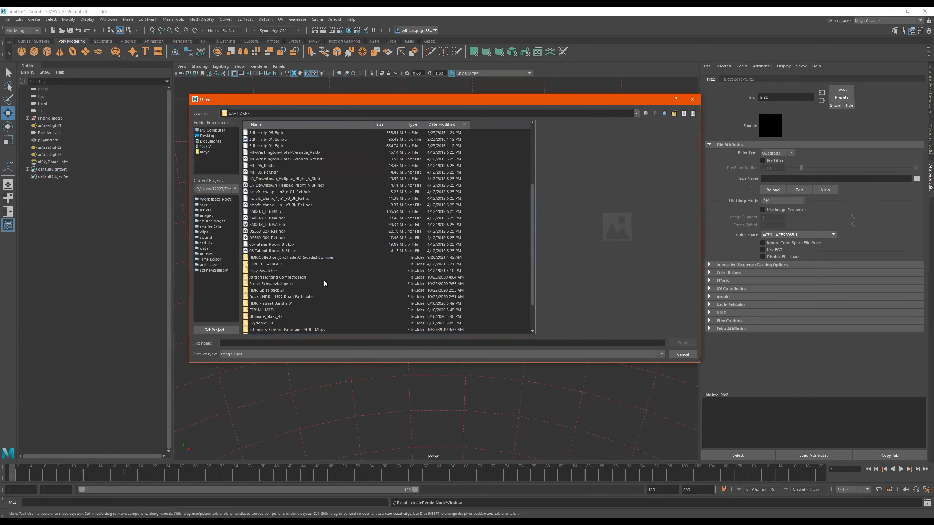
pyautogui.click(274, 232)
pyautogui.click(273, 219)
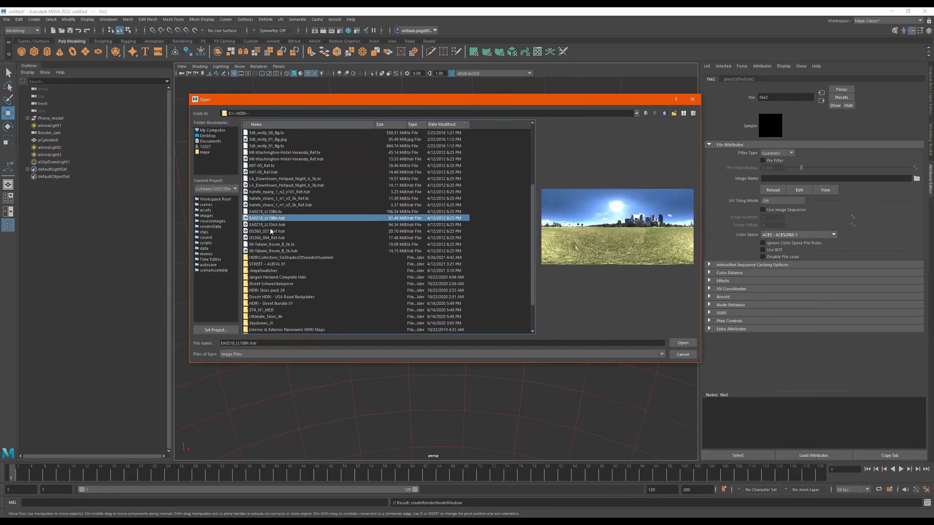
pyautogui.doubleClick(271, 218)
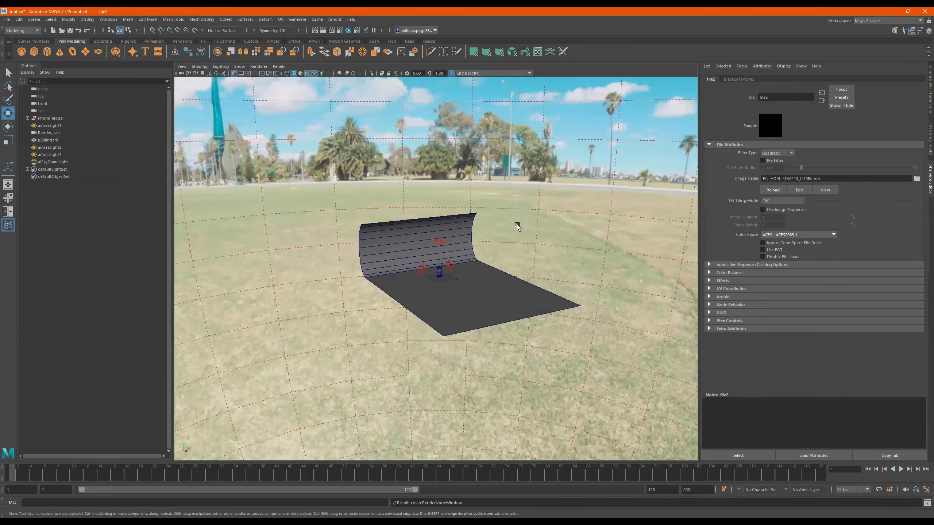
# Face the backdrop in the perspective view and start an Arnold render preview of the scene
pyautogui.keyDown('alt'); pyautogui.moveTo(494, 202); pyautogui.dragTo(563, 204); pyautogui.keyUp('alt')
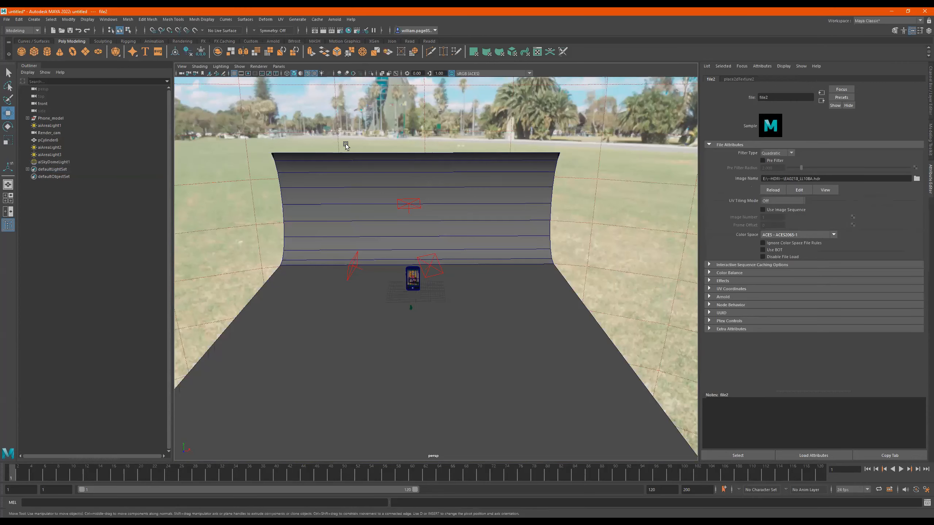
pyautogui.keyDown('alt'); pyautogui.moveTo(229, 83); pyautogui.dragTo(234, 80, button='right'); pyautogui.keyUp('alt')
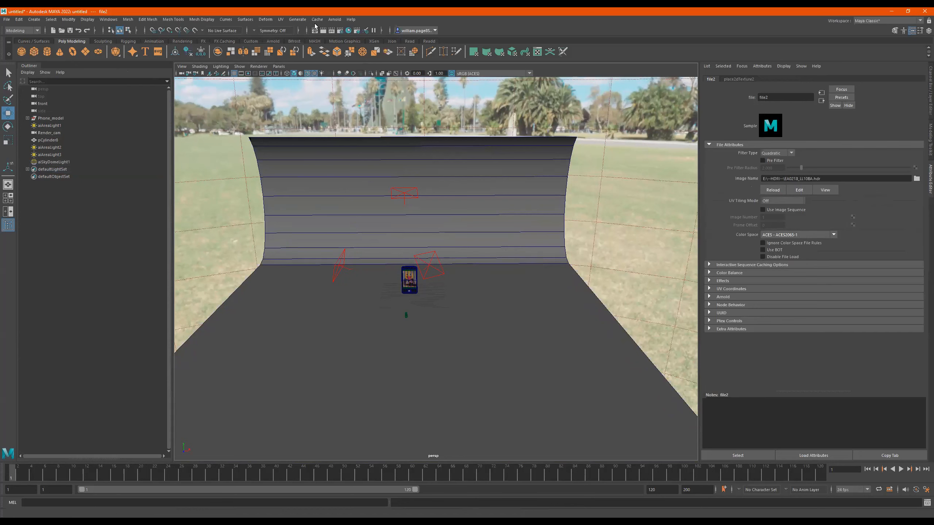
pyautogui.click(332, 19)
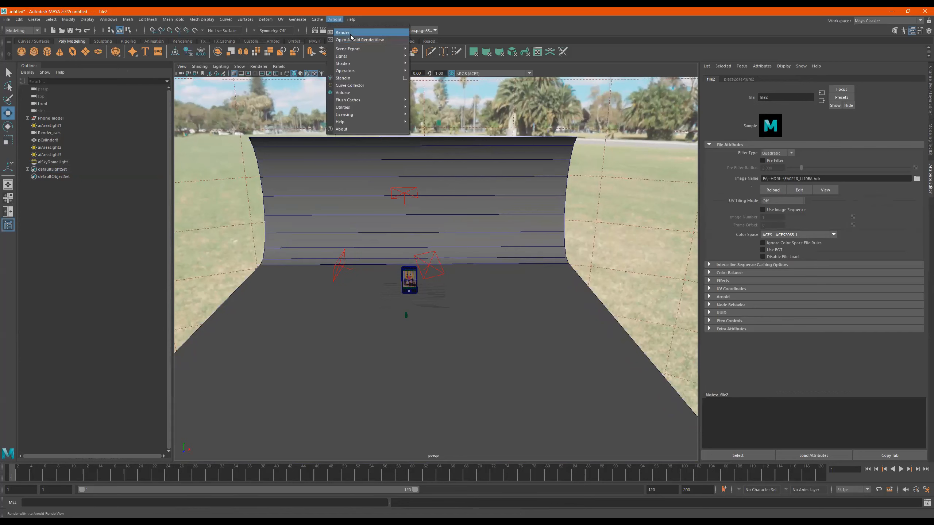
pyautogui.click(350, 34)
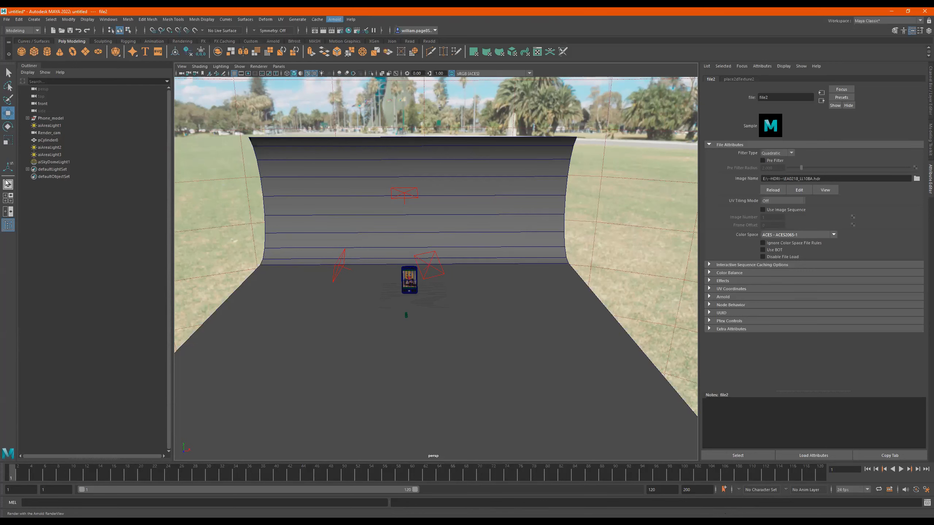
pyautogui.click(474, 51)
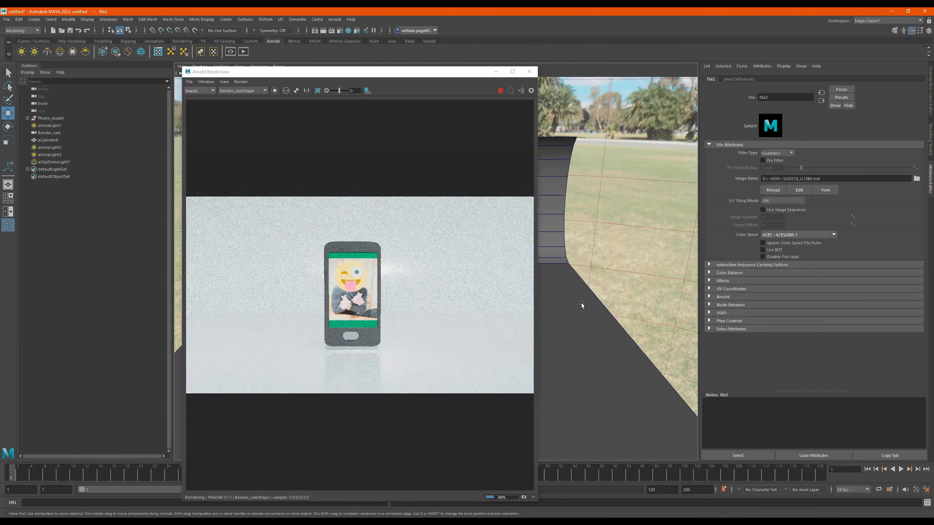
# Select the skydome light to show its attributes and restart the render preview
pyautogui.click(623, 173)
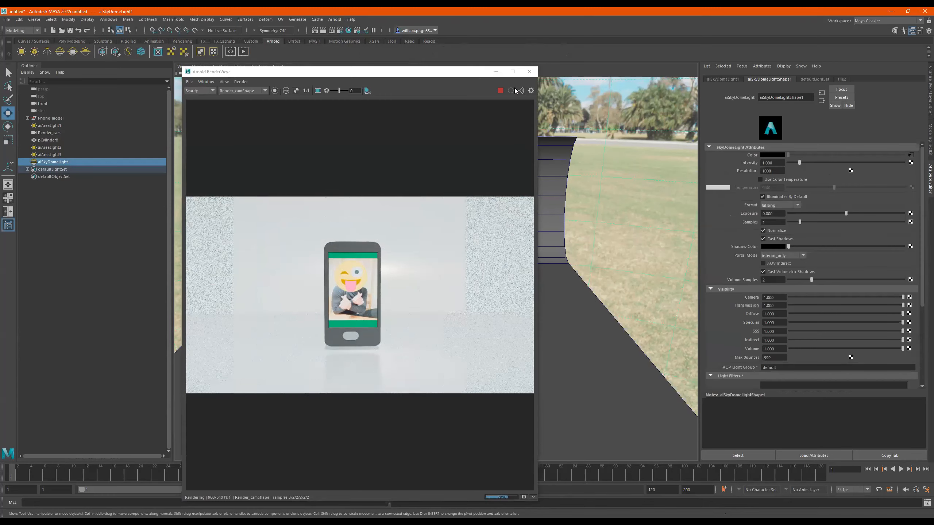
pyautogui.click(531, 73)
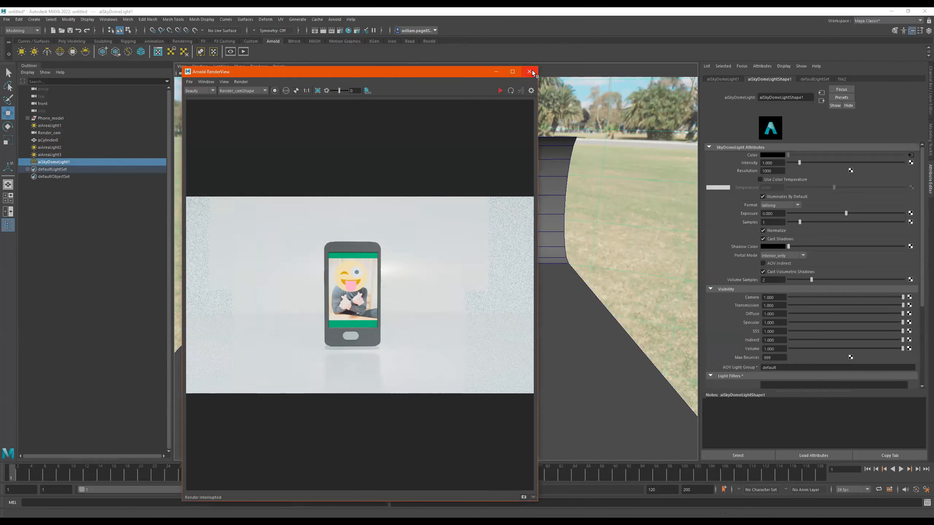
pyautogui.click(44, 157)
pyautogui.click(47, 162)
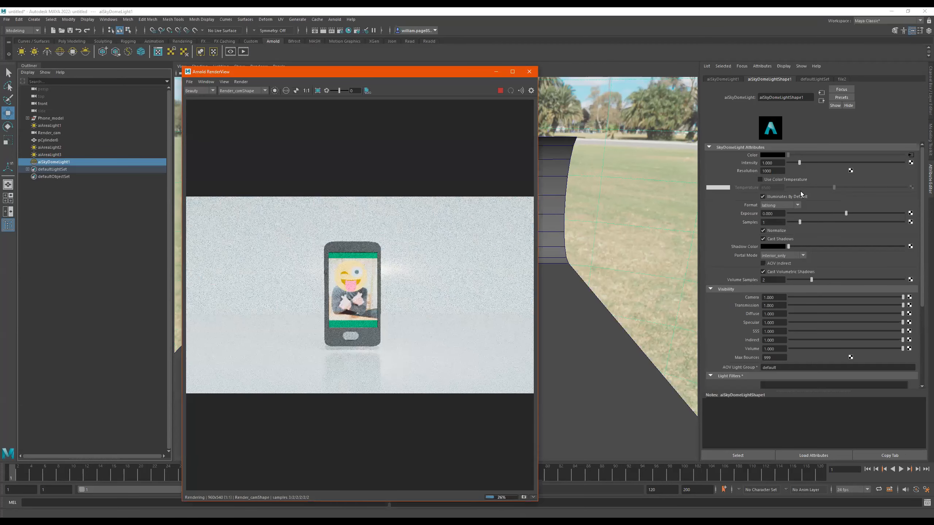
# Try lower exposures on the skydome light, ending at about -1.921, and undo them
pyautogui.click(832, 213)
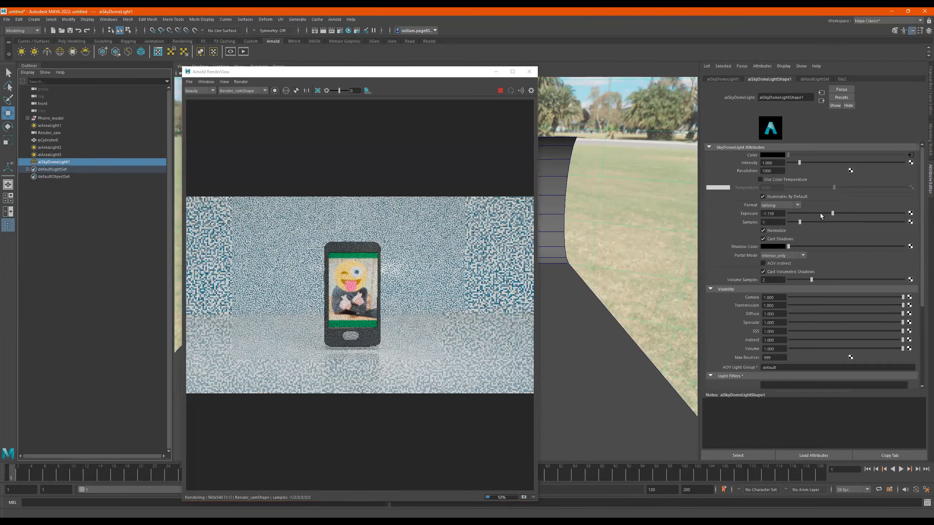
pyautogui.click(810, 212)
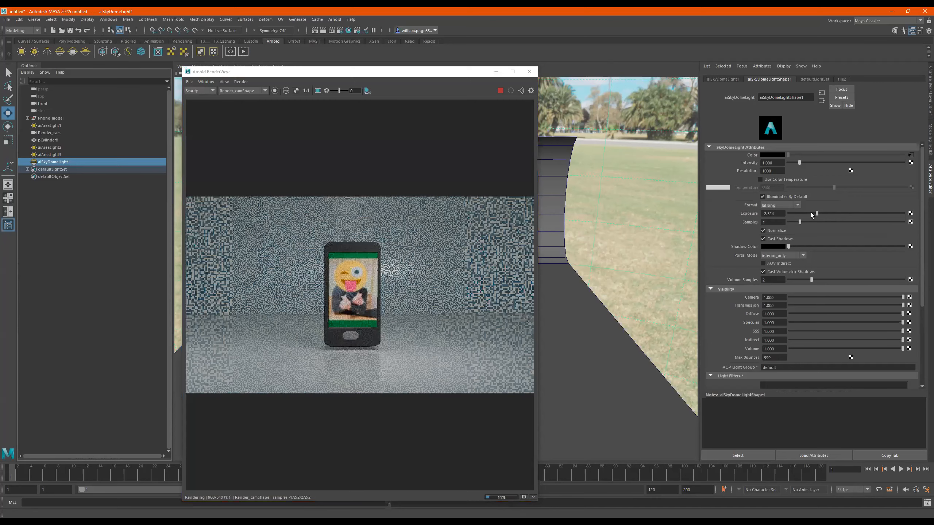
pyautogui.click(811, 214)
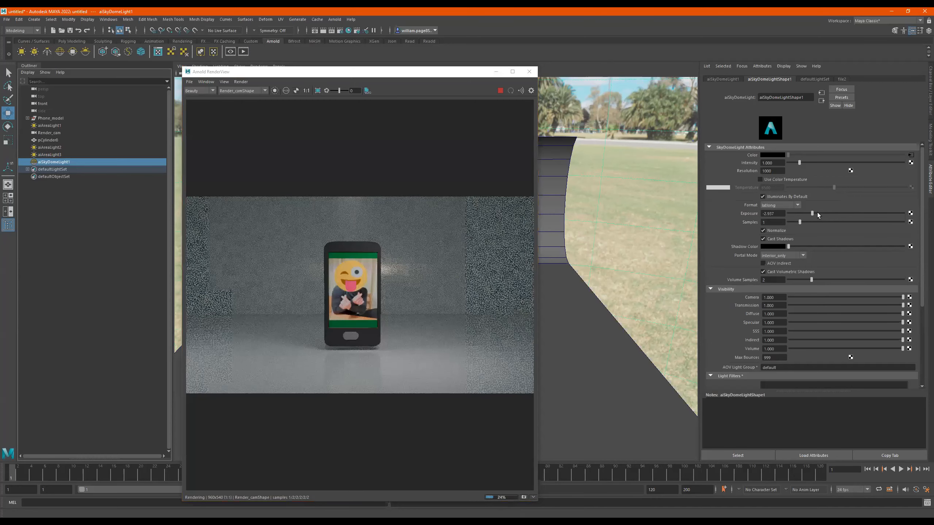
pyautogui.click(818, 213)
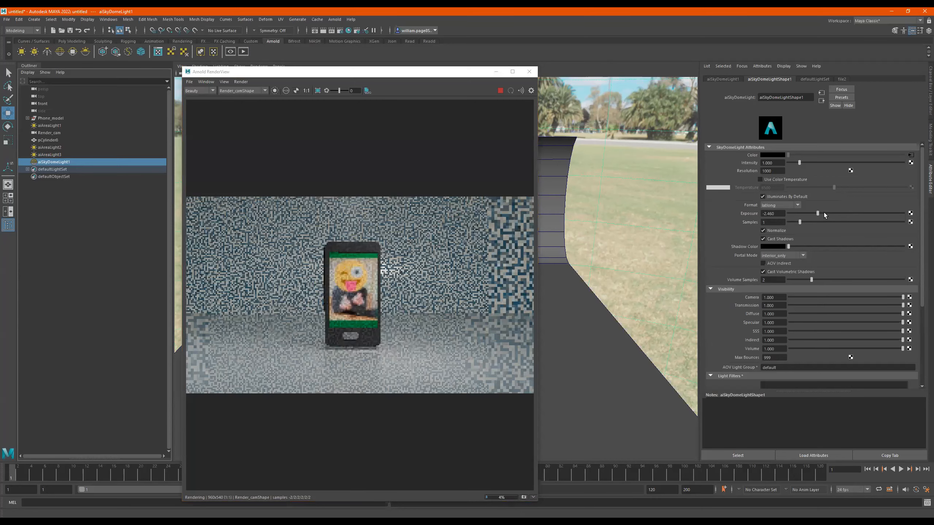
pyautogui.click(823, 212)
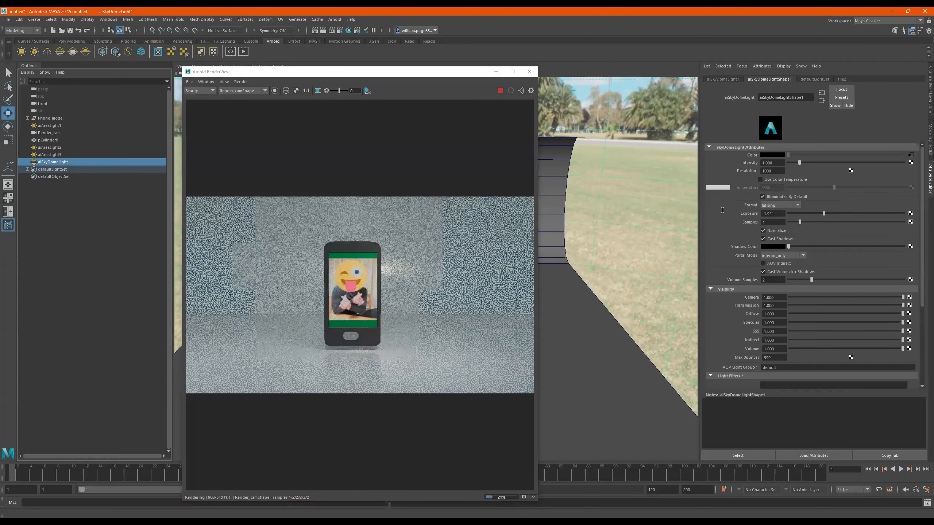
pyautogui.hotkey('ctrl', 'z')
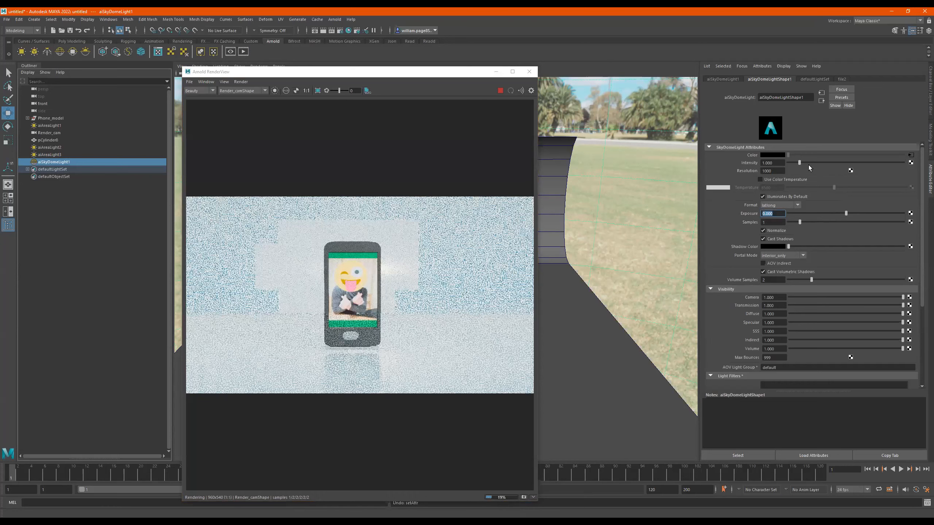
# Try lowering the skydome light's intensity to about 0.158, and undo the change
pyautogui.click(788, 163)
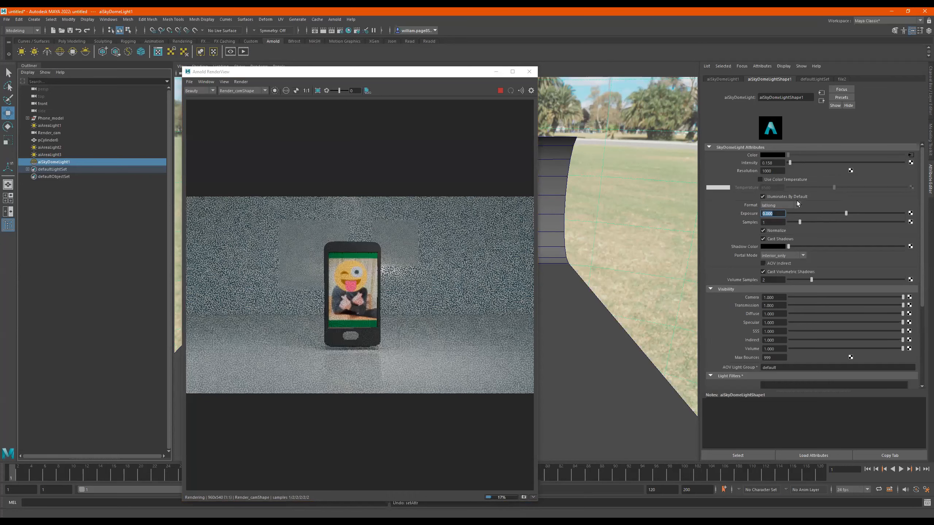
pyautogui.moveTo(781, 164); pyautogui.dragTo(708, 164)
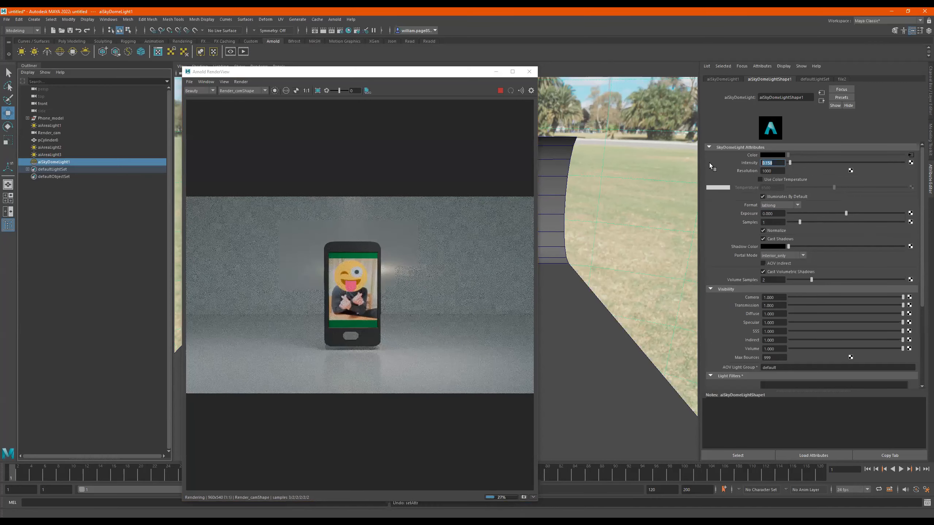
pyautogui.hotkey('ctrl', 'z')
# Lower the skydome light's exposure to about -2.333
pyautogui.click(821, 213)
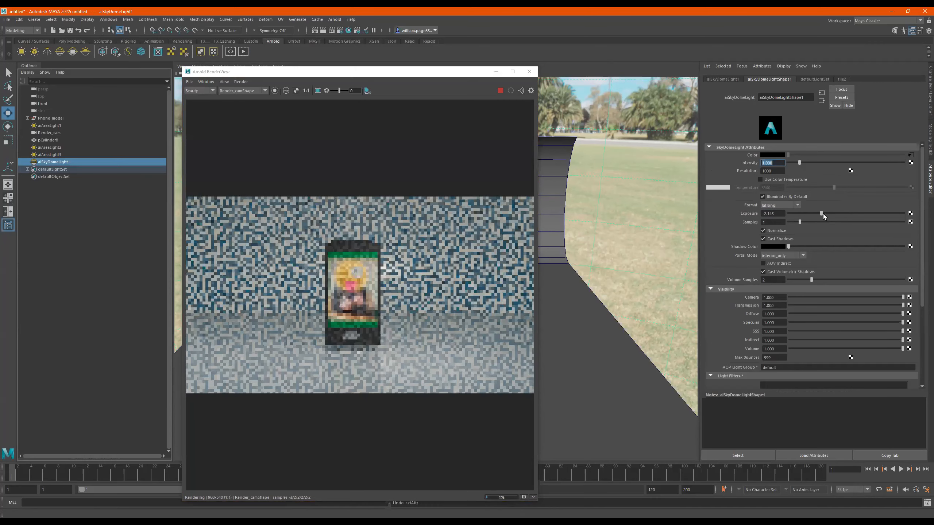
pyautogui.moveTo(819, 214); pyautogui.dragTo(818, 214)
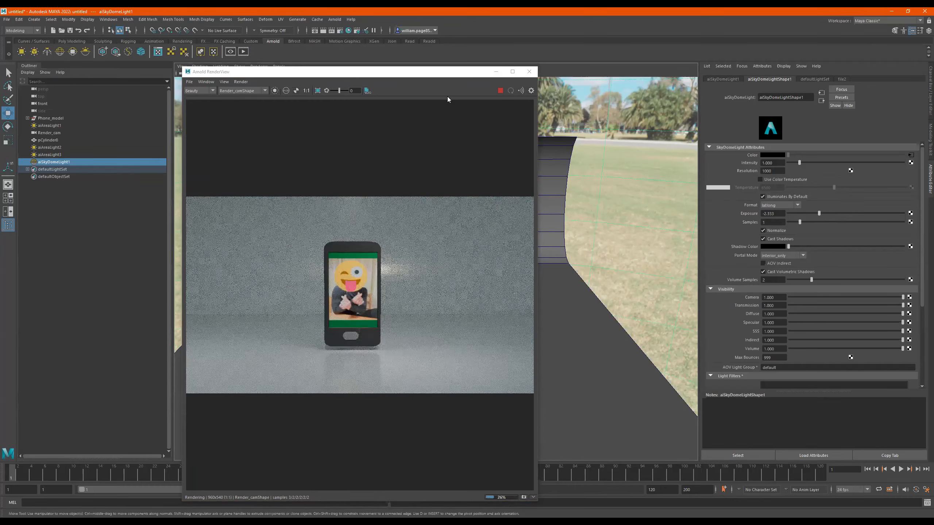
# Move the render preview aside and rotate the skydome light about its vertical axis to bring the city buildings behind the backdrop
pyautogui.moveTo(473, 75); pyautogui.dragTo(215, 96)
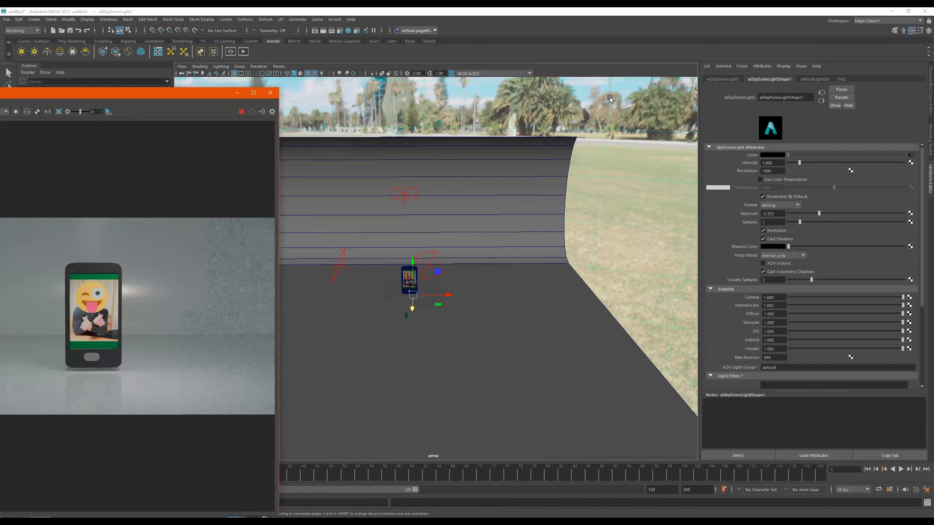
pyautogui.press('e')
pyautogui.click(417, 297)
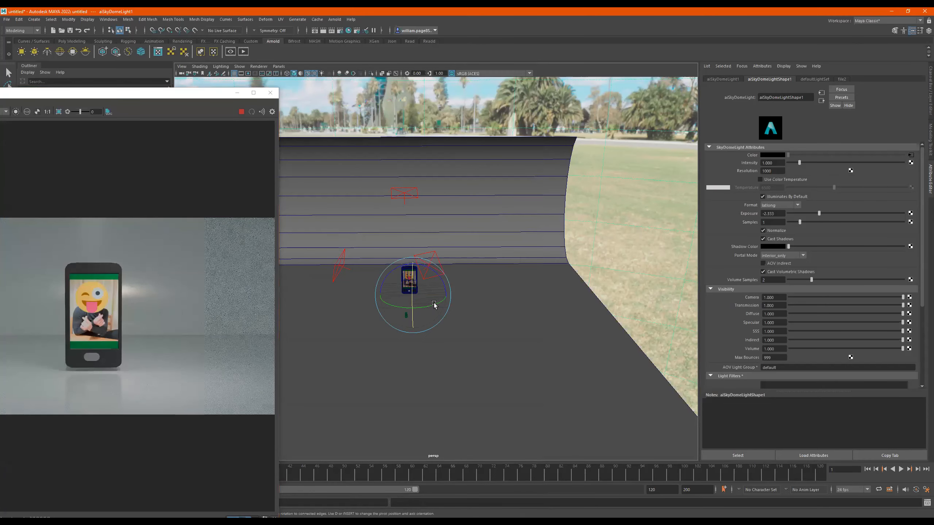
pyautogui.moveTo(427, 308); pyautogui.dragTo(415, 308)
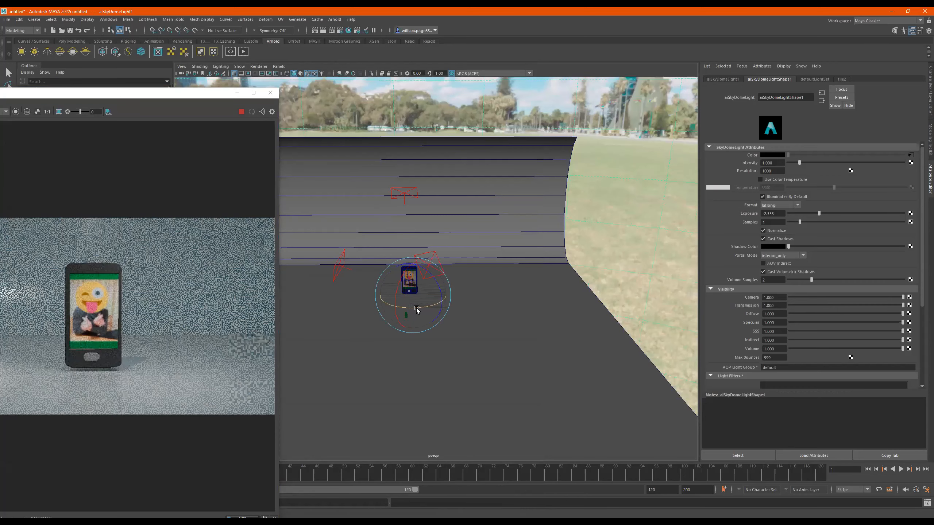
pyautogui.moveTo(415, 310); pyautogui.dragTo(431, 308)
# Set the skydome light's exposure to 0
pyautogui.click(774, 213)
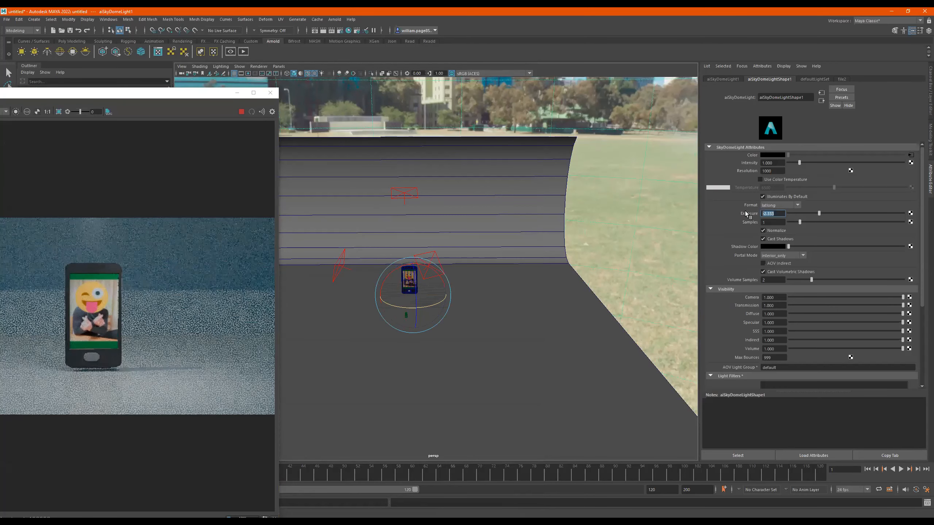
pyautogui.write('0')
pyautogui.press('Return')
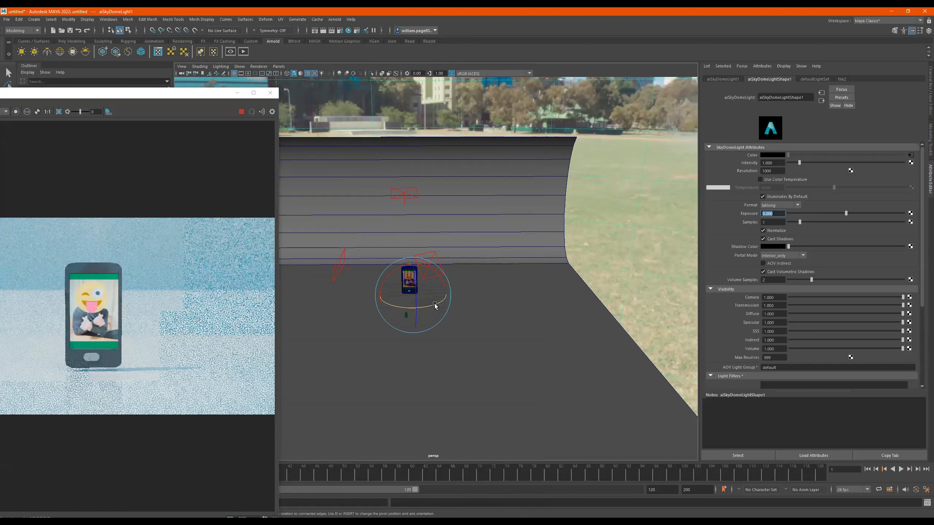
# Rotate the skydome light further about its vertical axis so the park and city buildings sit behind the backdrop
pyautogui.moveTo(434, 307)
pyautogui.mouseDown()
pyautogui.moveTo(415, 307)
pyautogui.moveTo(439, 307)
pyautogui.moveTo(421, 307)
pyautogui.moveTo(431, 308)
pyautogui.mouseUp()
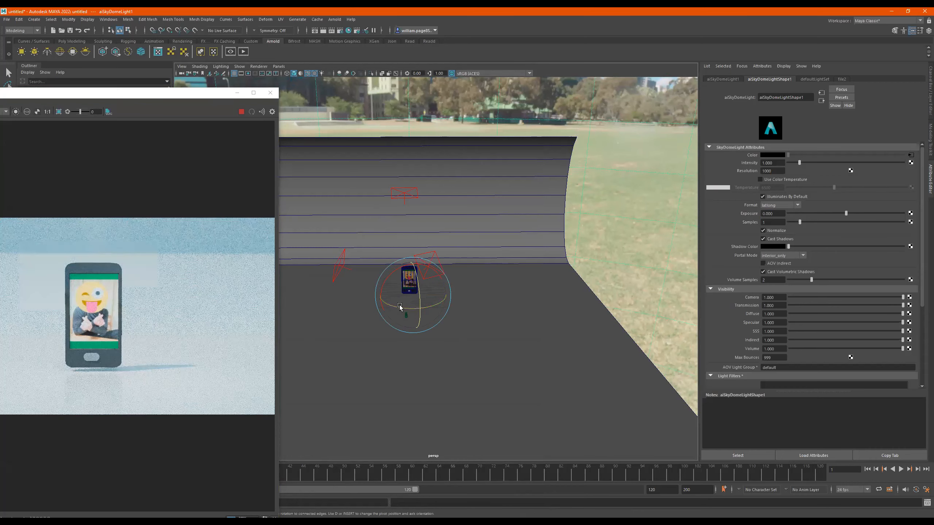
pyautogui.moveTo(401, 308); pyautogui.dragTo(355, 319)
pyautogui.moveTo(412, 309)
pyautogui.mouseDown()
pyautogui.moveTo(431, 308)
pyautogui.moveTo(404, 309)
pyautogui.moveTo(433, 307)
pyautogui.moveTo(407, 309)
pyautogui.mouseUp()
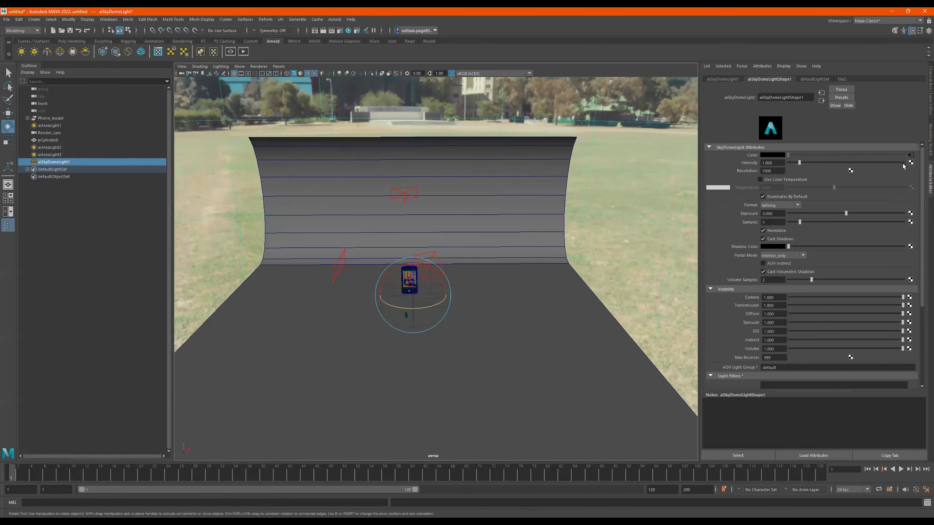
# Replace the skydome light's HDRI texture with the image file 3dt_mcity_01_Bg.tx
pyautogui.click(915, 187)
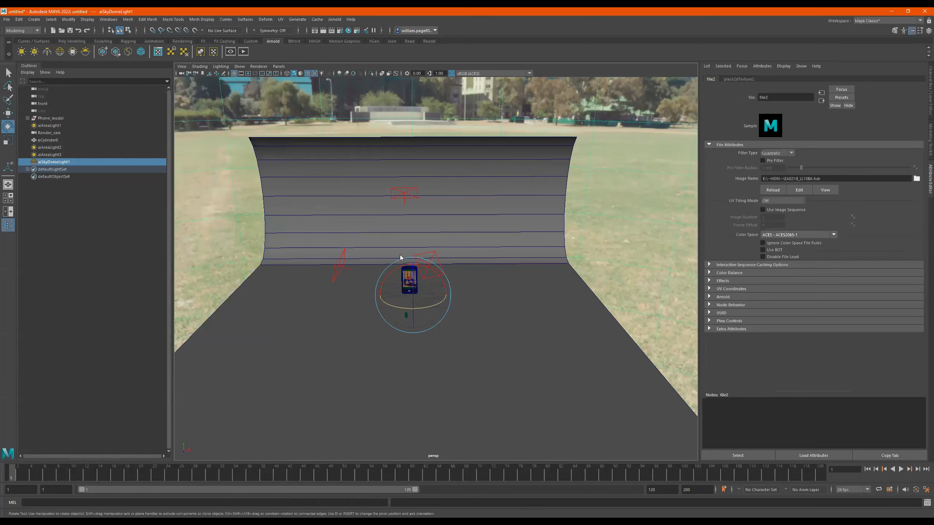
pyautogui.click(299, 245)
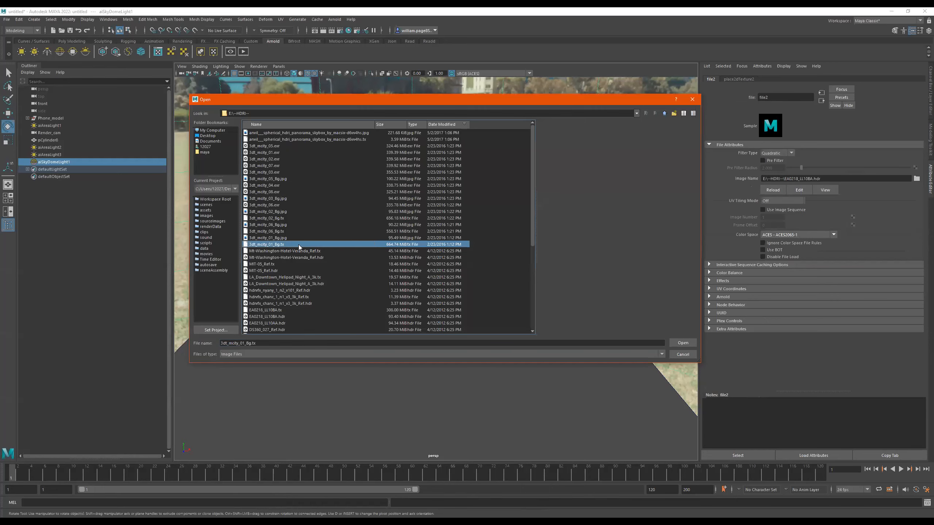
pyautogui.click(682, 354)
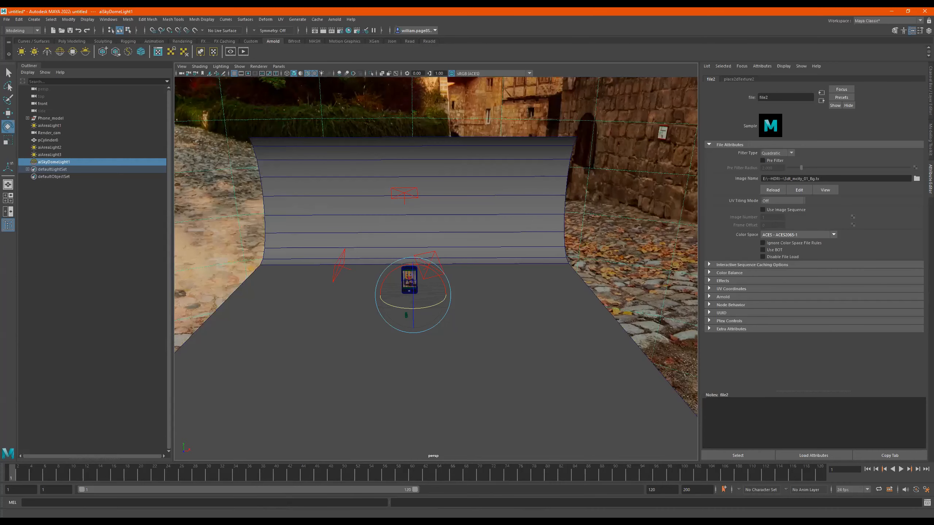
# Return to the skydome light's attributes and raise its exposure to about 0.68 while checking the render preview
pyautogui.scroll(-3, 520, 348)
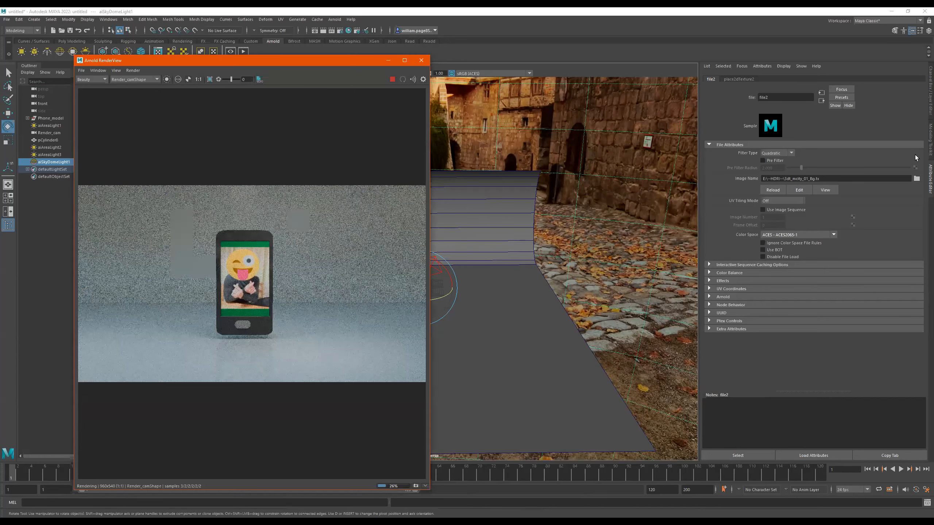
pyautogui.click(820, 103)
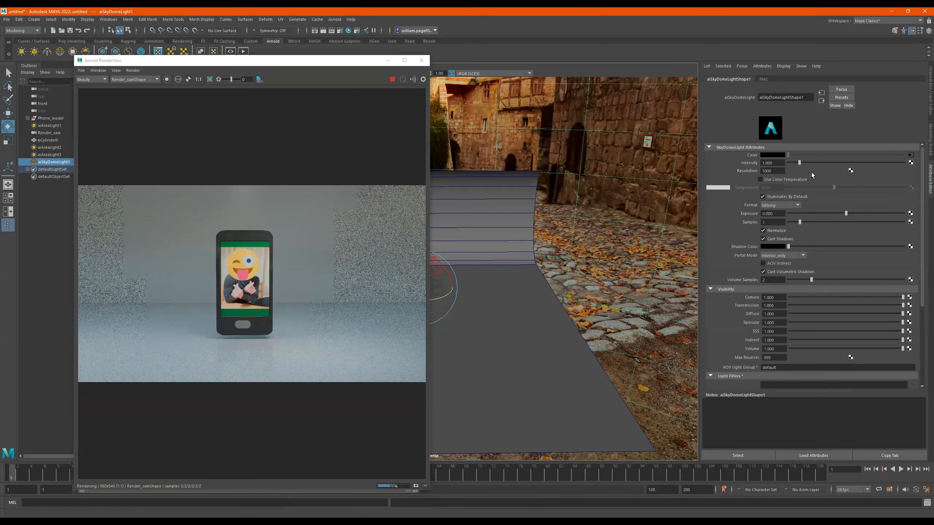
pyautogui.click(848, 214)
pyautogui.click(843, 214)
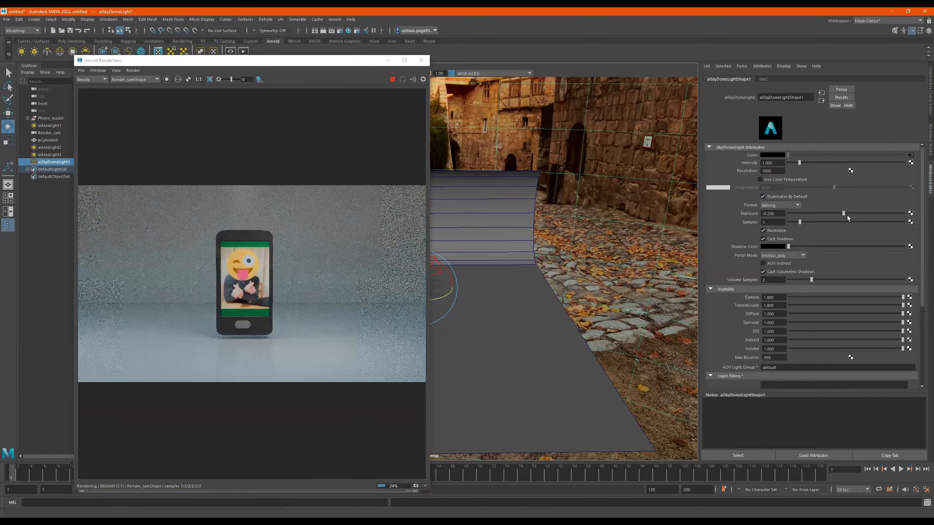
pyautogui.click(849, 214)
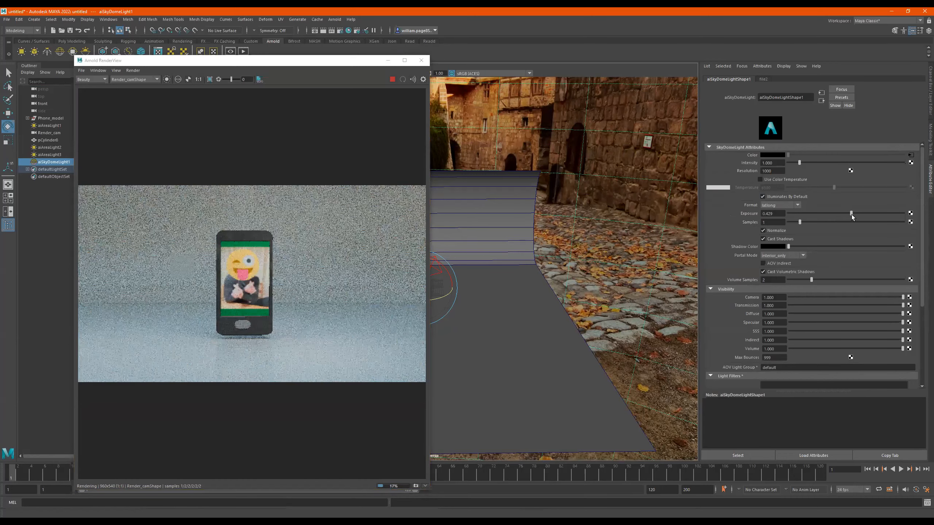
pyautogui.click(853, 215)
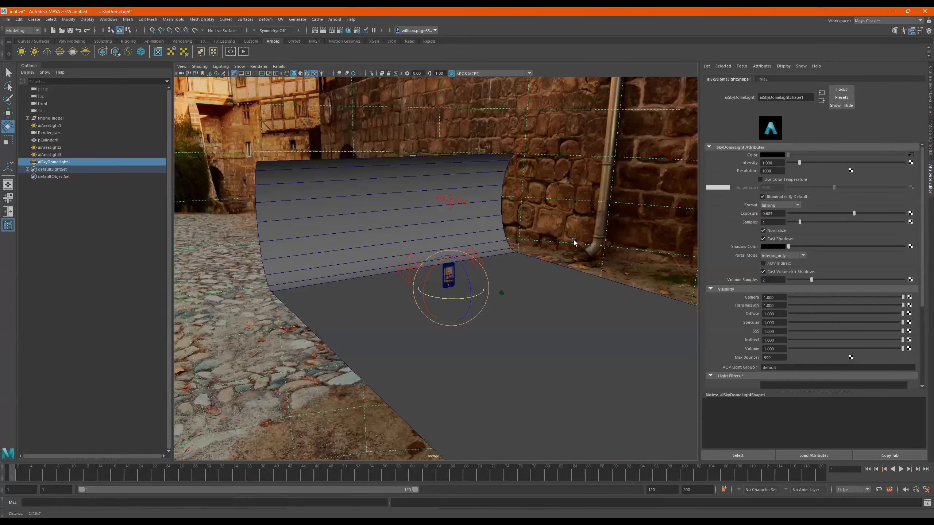
# Select the render camera in front of the phone and show its transform attributes
pyautogui.scroll(3, 529, 302)
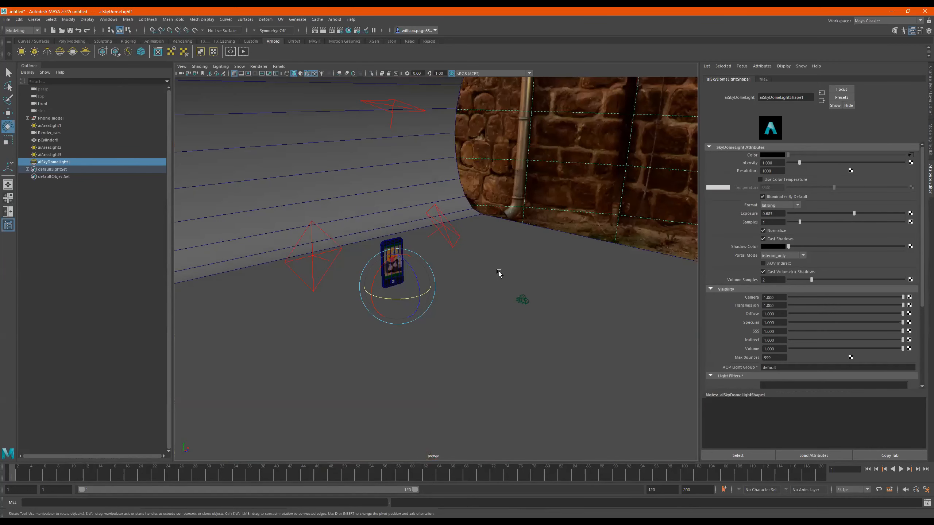
pyautogui.click(522, 300)
pyautogui.keyDown('alt'); pyautogui.moveTo(353, 218); pyautogui.dragTo(317, 177); pyautogui.keyUp('alt')
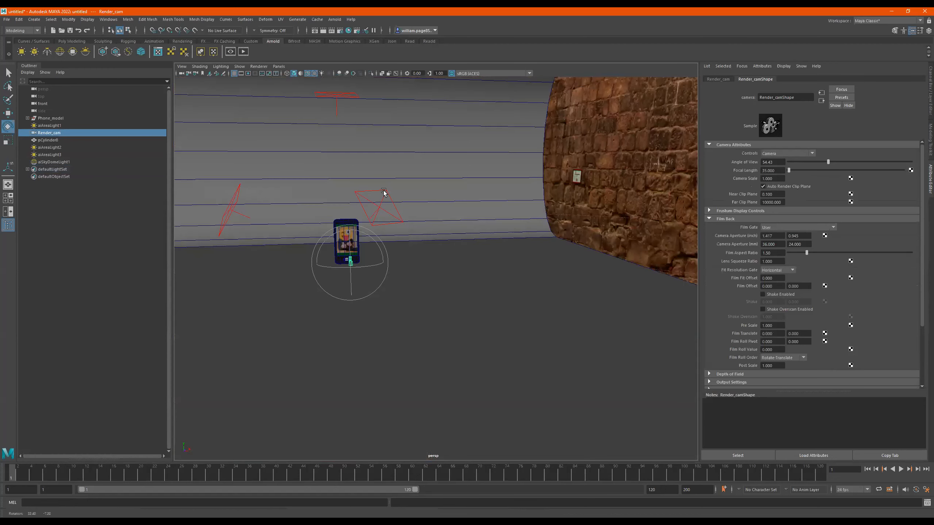
pyautogui.scroll(4, 383, 193)
pyautogui.click(715, 78)
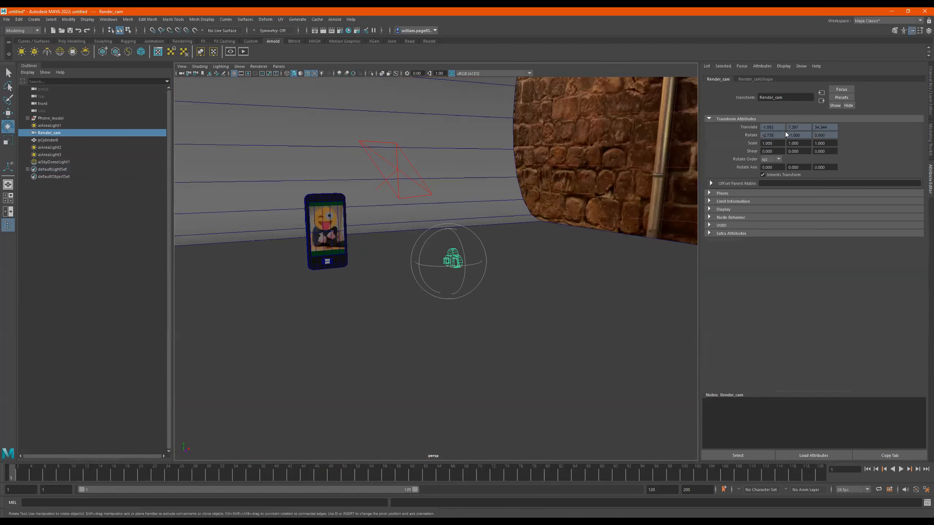
# Look through Render_cam in the viewport, select that camera and unlock it
pyautogui.click(181, 73)
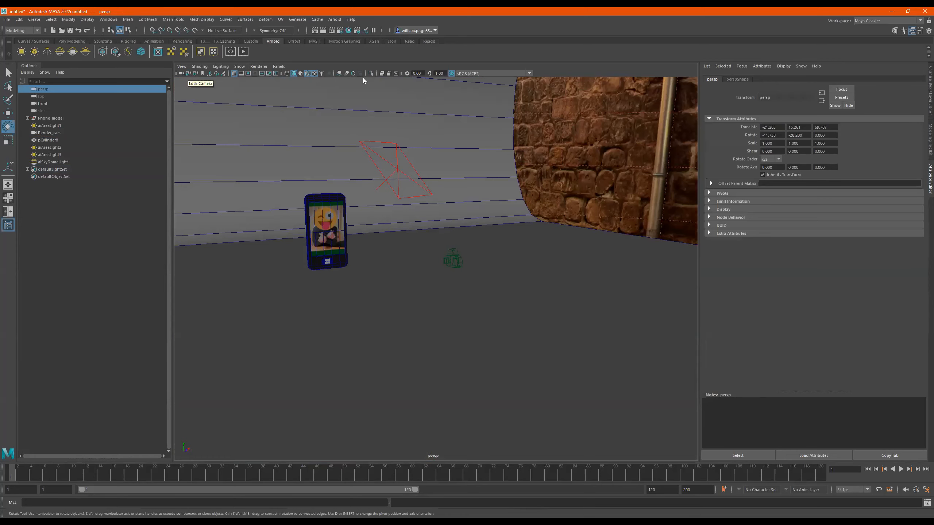
pyautogui.click(278, 67)
pyautogui.moveTo(323, 74)
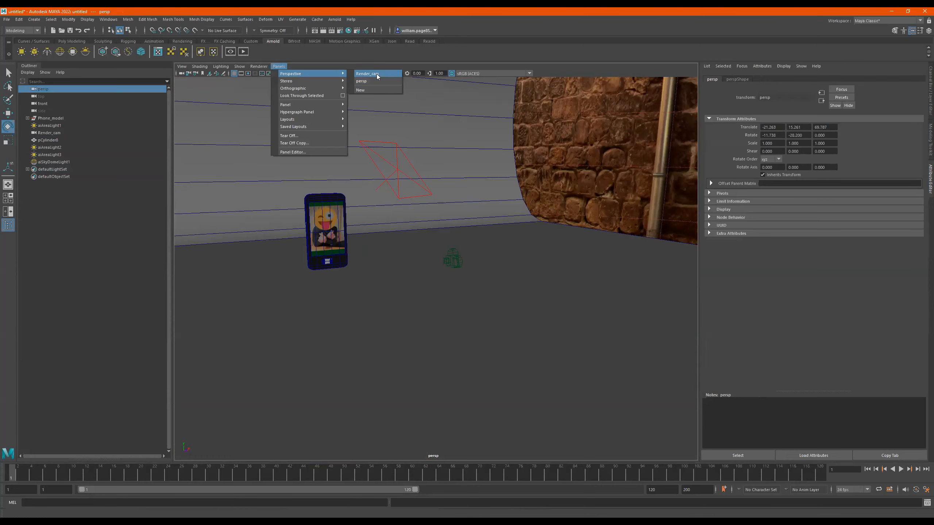
pyautogui.click(376, 73)
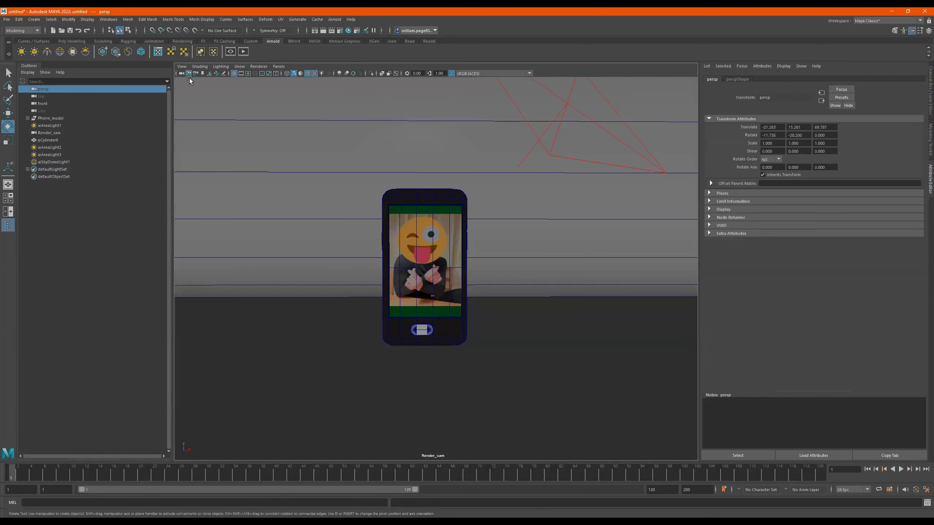
pyautogui.click(182, 73)
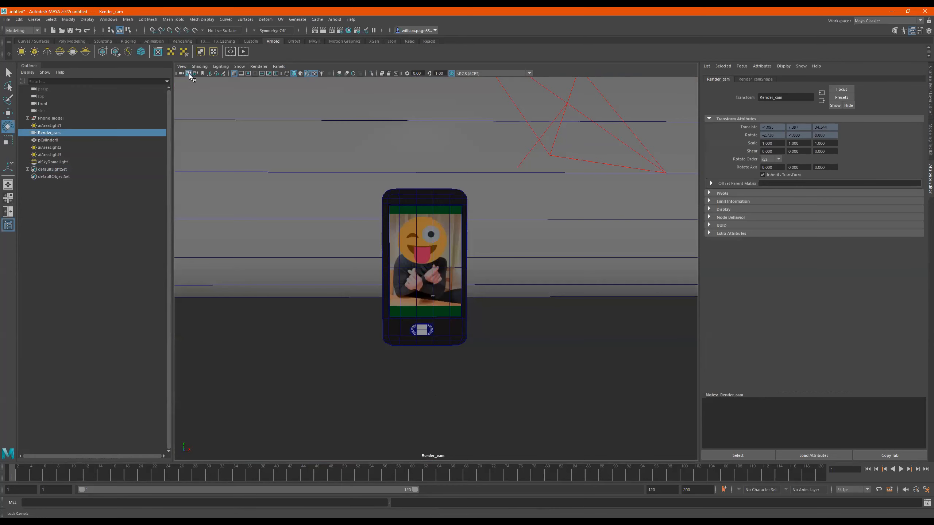
# Move the render camera closer to the phone and display the film gate
pyautogui.scroll(2, 402, 232)
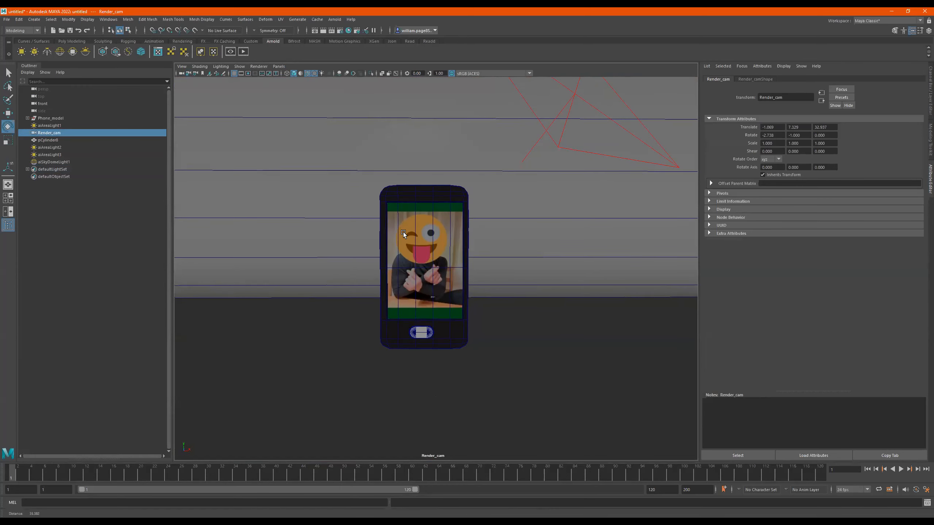
pyautogui.keyDown('alt'); pyautogui.moveTo(368, 227); pyautogui.dragTo(482, 224, button='right'); pyautogui.keyUp('alt')
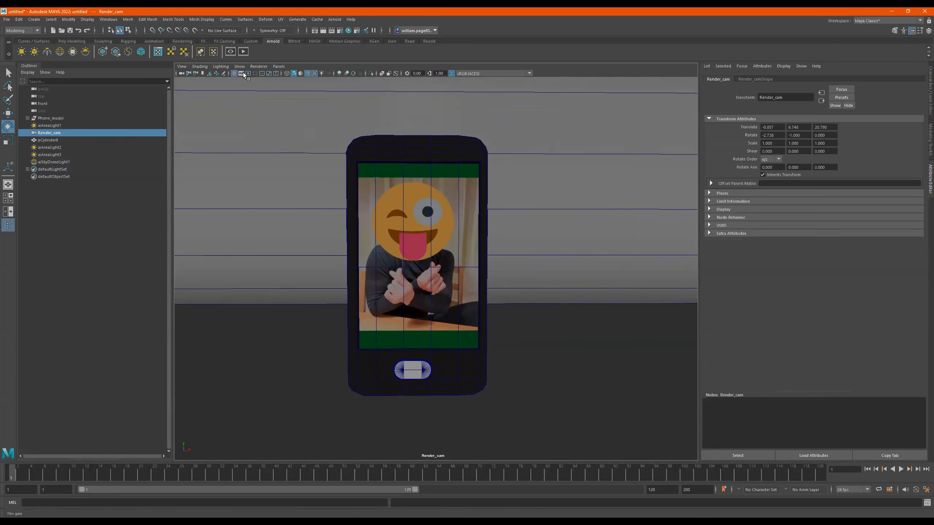
pyautogui.click(242, 72)
pyautogui.keyDown('alt'); pyautogui.moveTo(372, 221); pyautogui.dragTo(381, 219, button='right'); pyautogui.keyUp('alt')
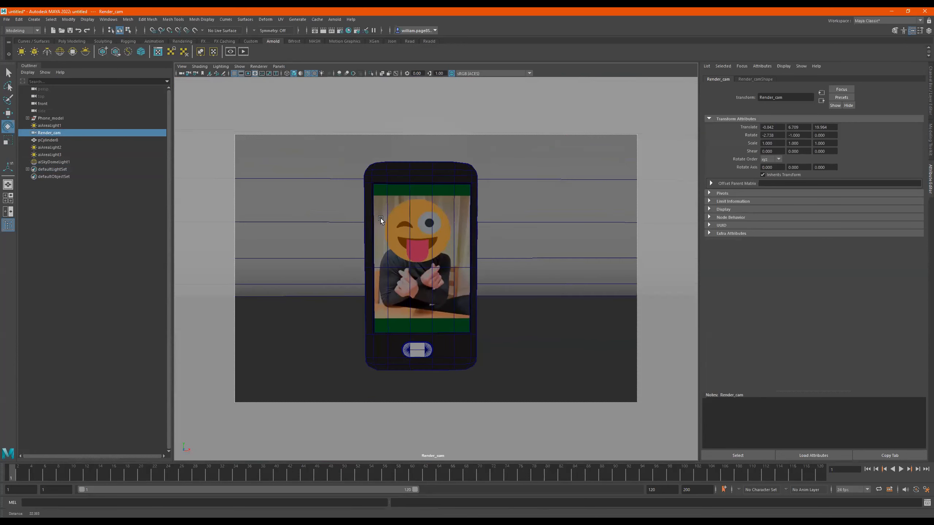
pyautogui.click(243, 72)
pyautogui.click(242, 73)
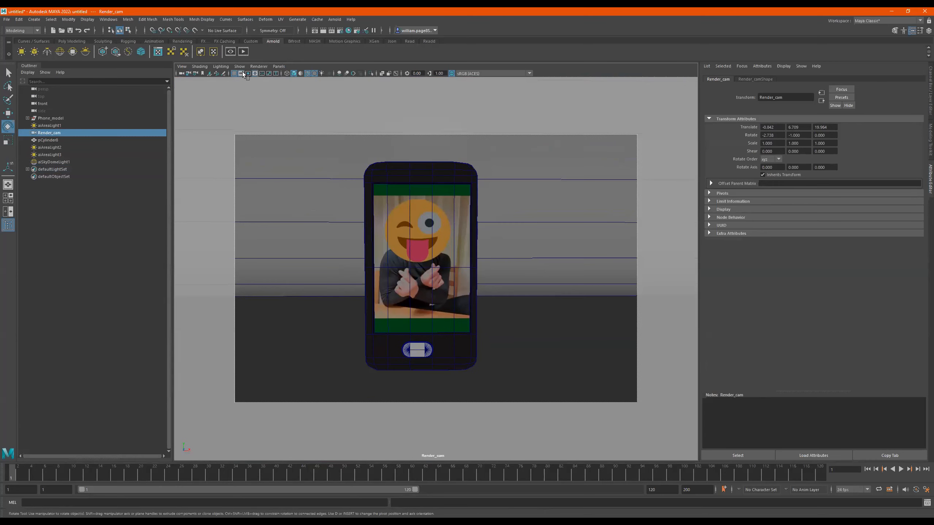
# Reframe the phone from a slightly lower camera angle inside the film gate, and lock the render camera
pyautogui.keyDown('alt'); pyautogui.moveTo(374, 170); pyautogui.dragTo(374, 195); pyautogui.keyUp('alt')
pyautogui.keyDown('alt'); pyautogui.moveTo(373, 195); pyautogui.dragTo(383, 201, button='middle'); pyautogui.keyUp('alt')
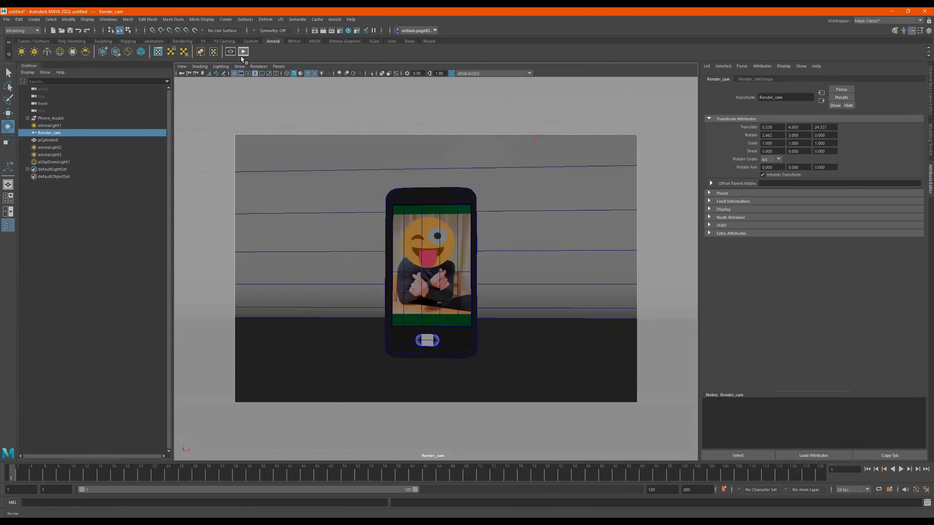
pyautogui.click(188, 73)
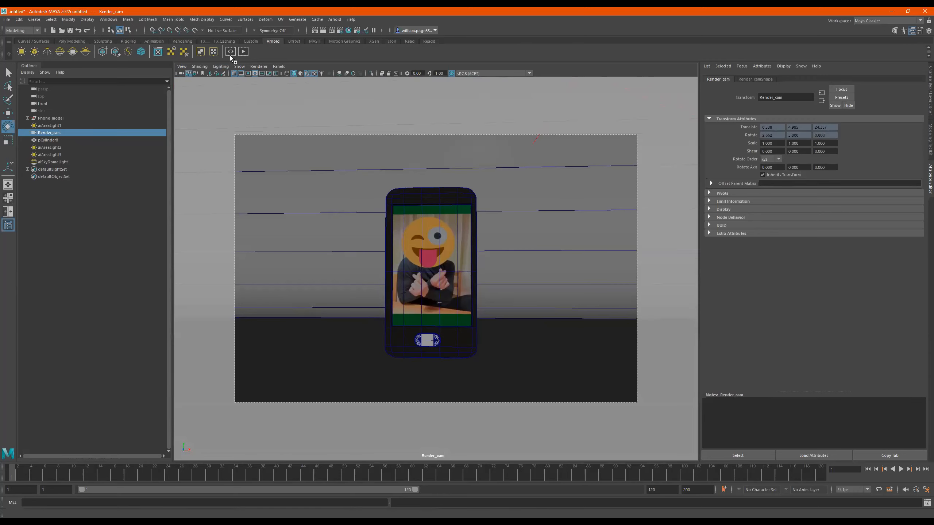
# Render the new framing in the Arnold preview, pick the phone's home button there, and close the preview
pyautogui.click(244, 52)
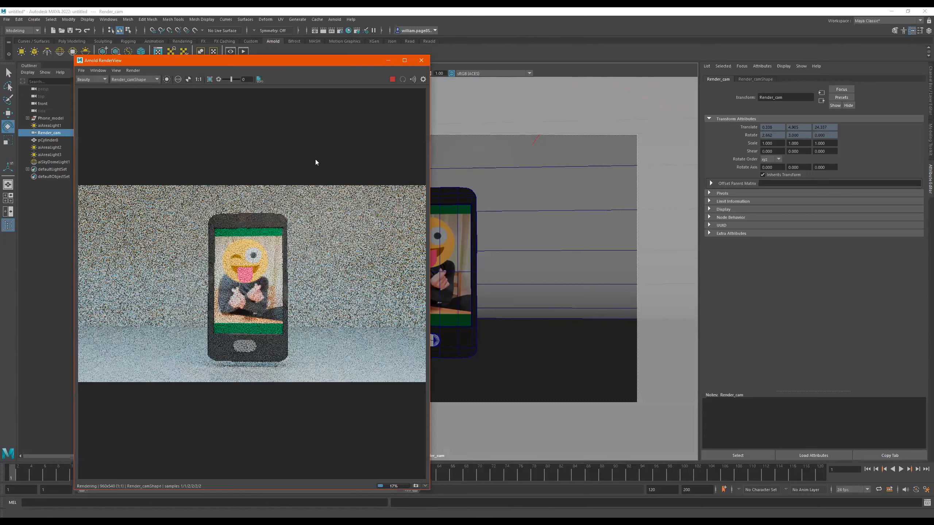
pyautogui.click(268, 221)
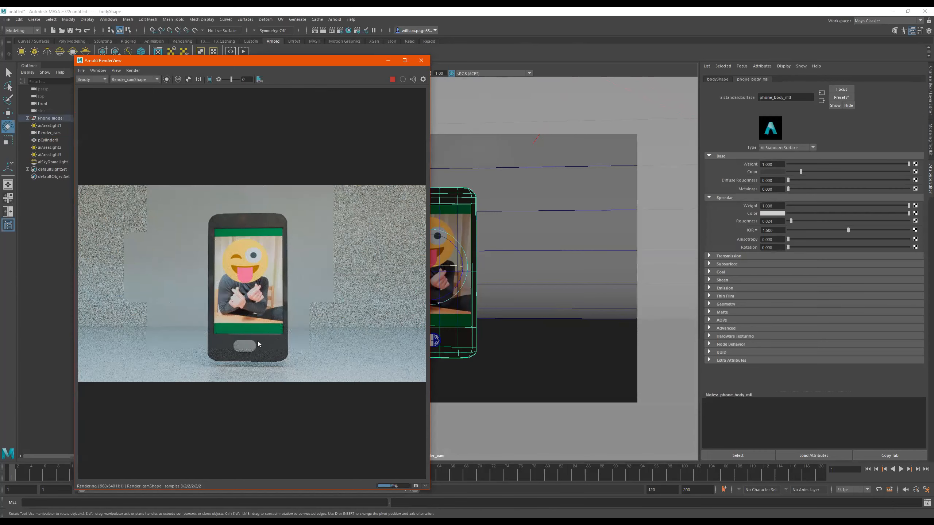
pyautogui.click(246, 345)
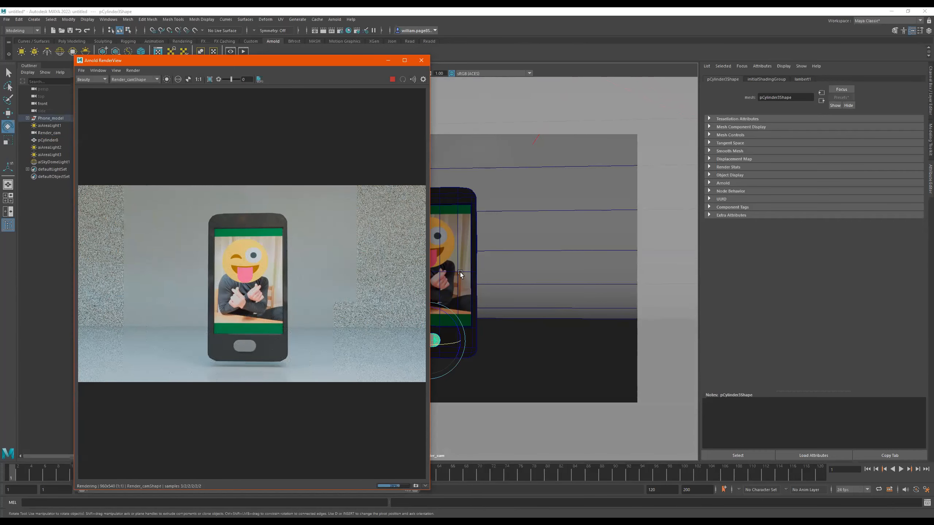
pyautogui.click(394, 80)
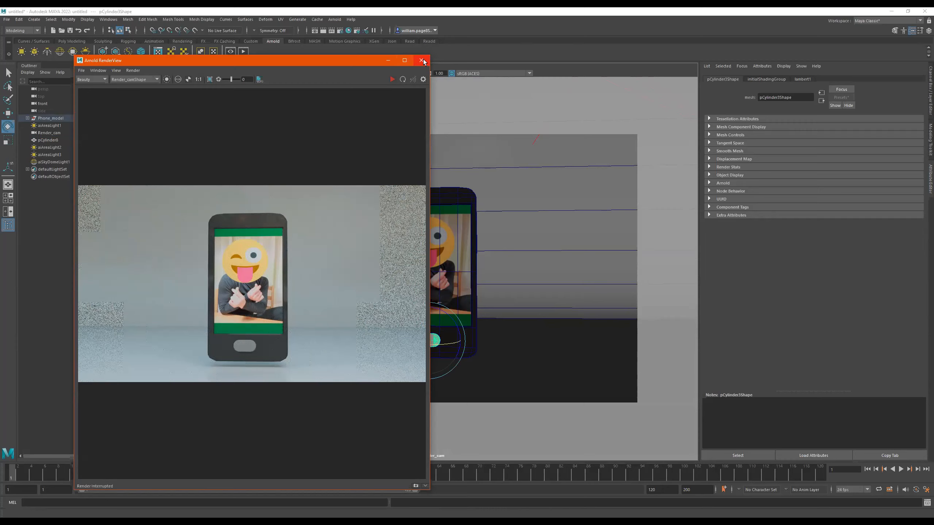
pyautogui.click(421, 60)
# Assign a new aiStandardSurface material to the phone's home button and name it big_button
pyautogui.moveTo(435, 324); pyautogui.dragTo(452, 506, button='right')
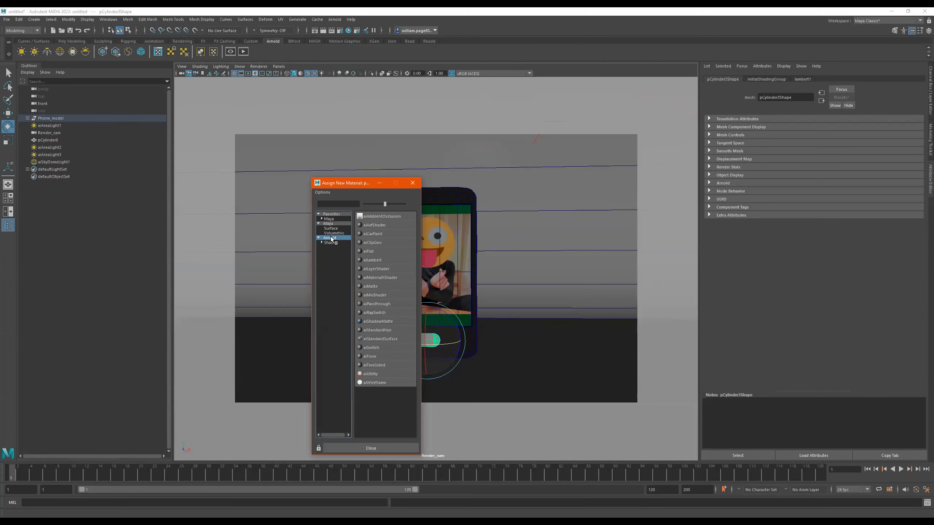
pyautogui.click(382, 339)
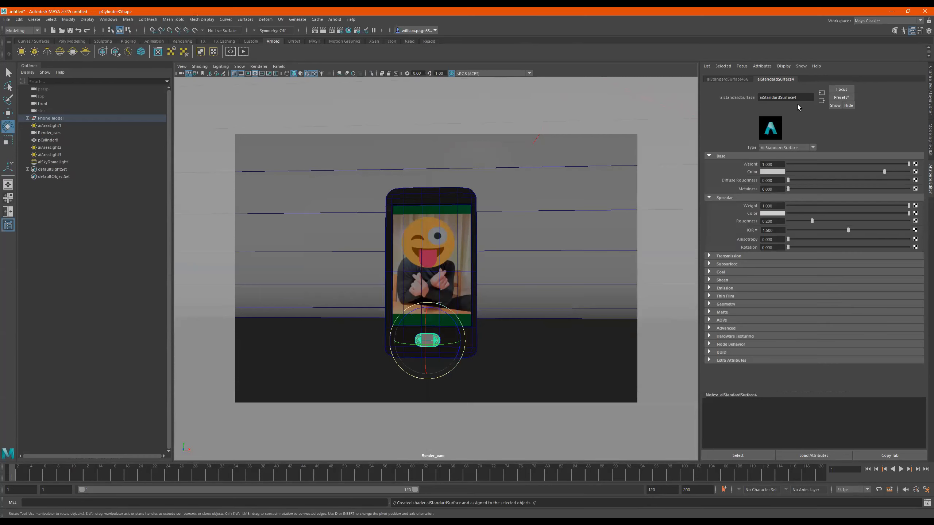
pyautogui.click(801, 94)
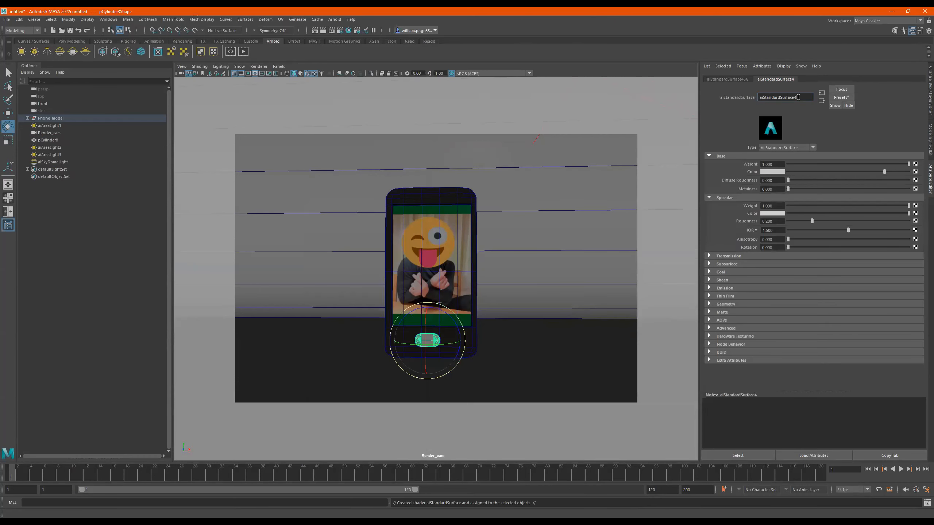
pyautogui.moveTo(801, 96); pyautogui.dragTo(746, 97)
pyautogui.write('big')
pyautogui.write('tton')
pyautogui.press('Return')
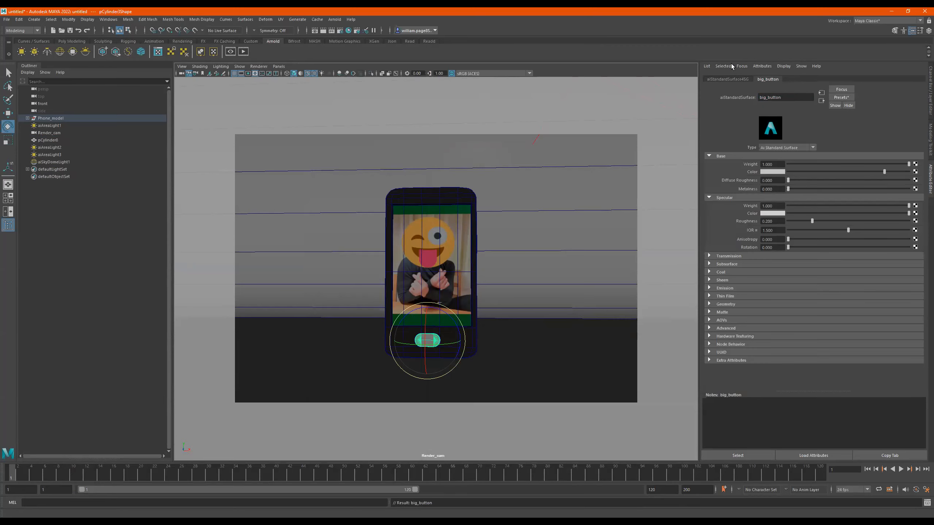
# Replace the big_button material's settings with the Plastic preset and render the scene to preview it
pyautogui.click(847, 98)
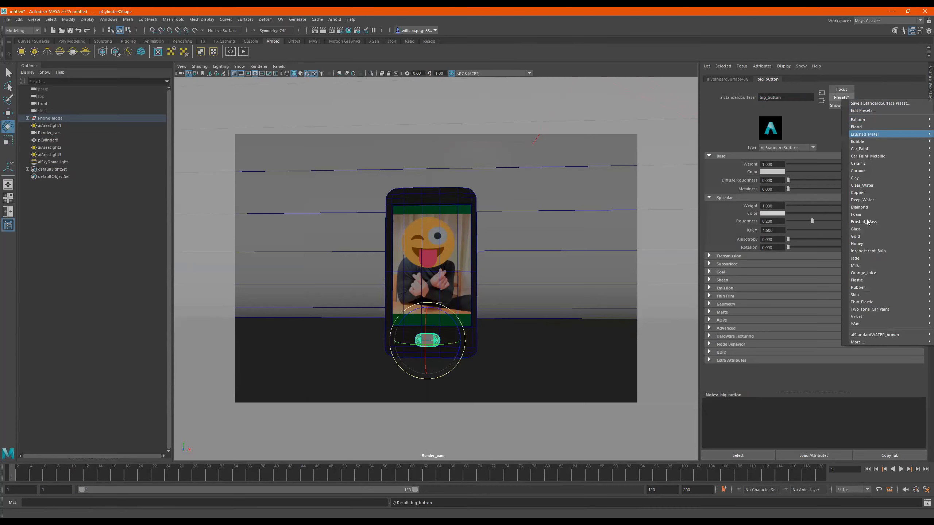
pyautogui.moveTo(860, 279)
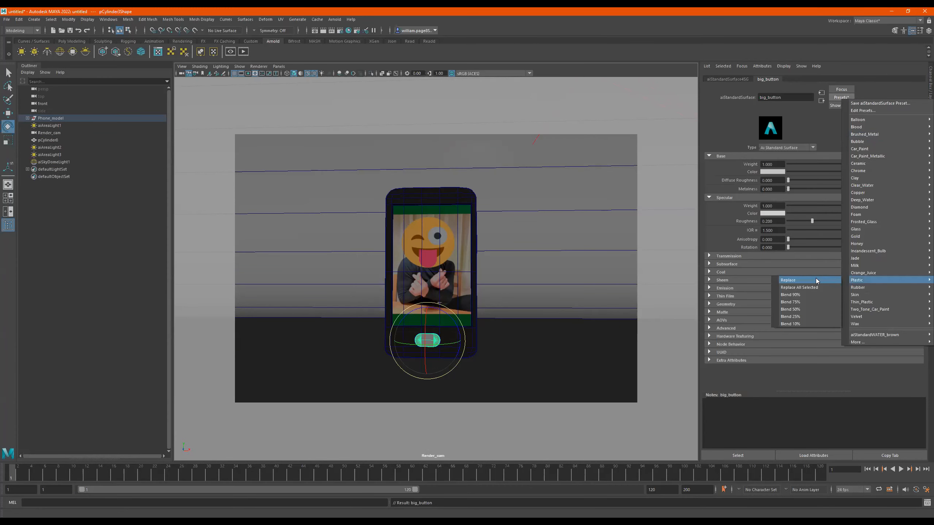
pyautogui.click(815, 280)
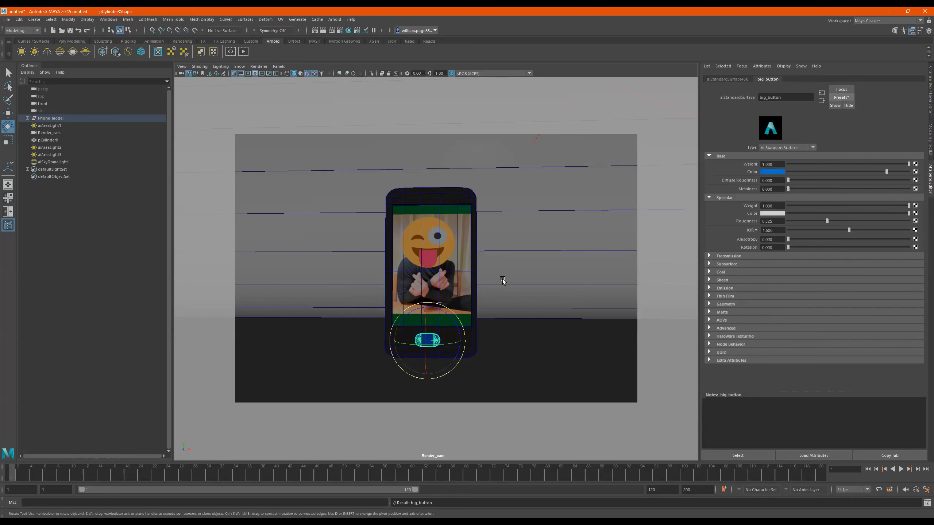
pyautogui.click(243, 52)
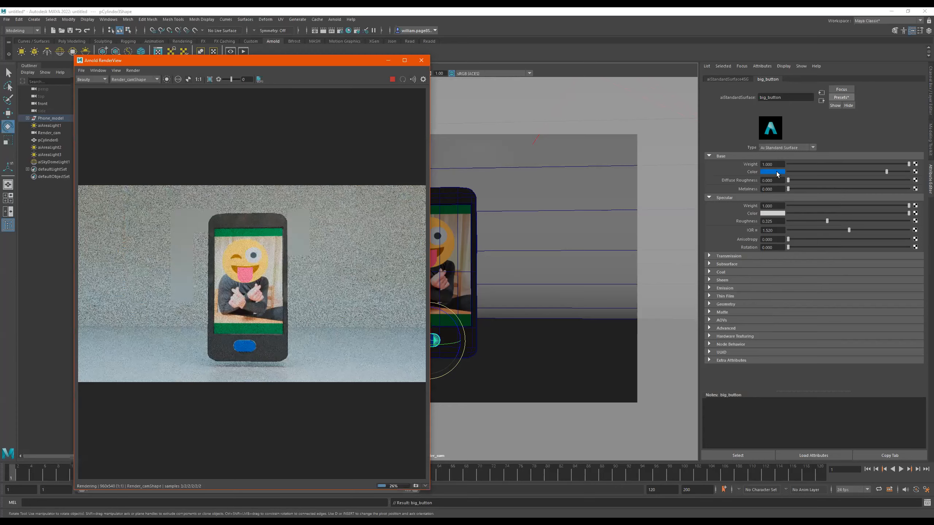
# Set the big_button material's base color to a dark grey, checking shades in the Arnold preview, and close the preview
pyautogui.click(778, 174)
pyautogui.click(762, 208)
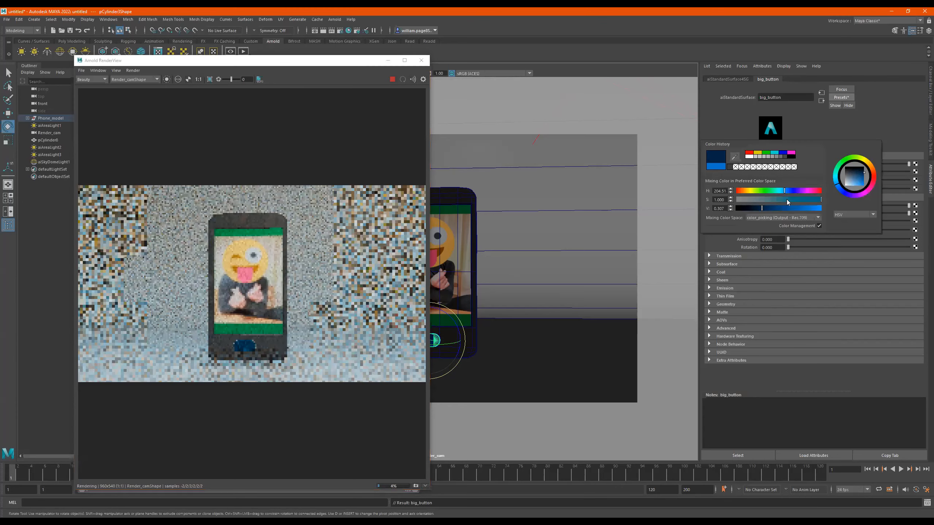
pyautogui.click(784, 156)
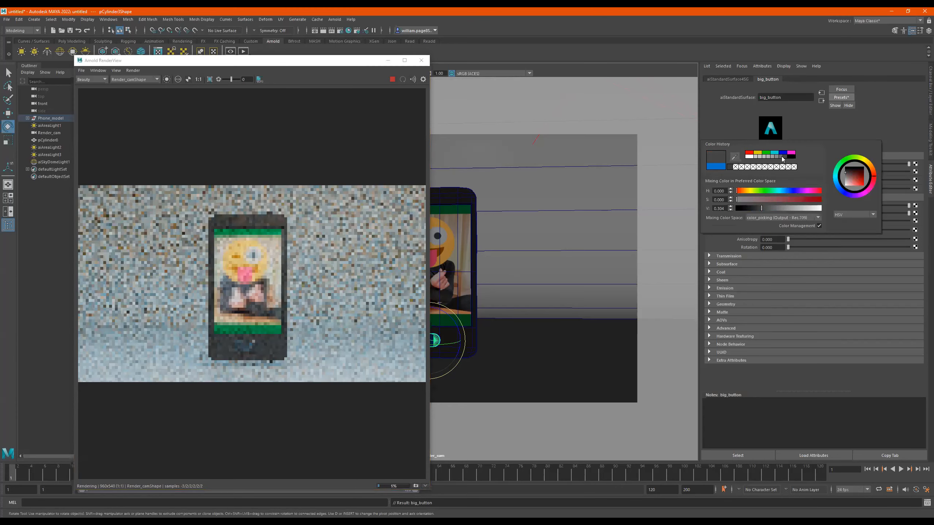
pyautogui.click(779, 157)
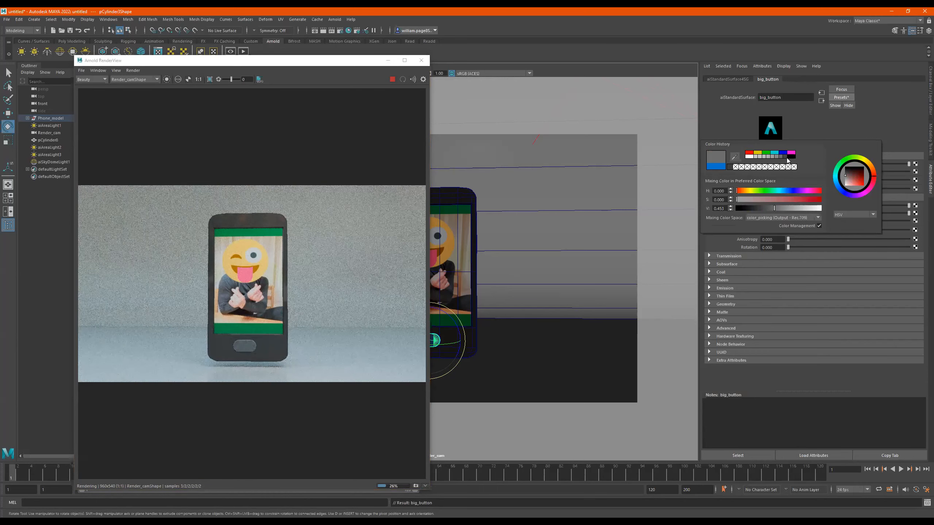
pyautogui.click(791, 157)
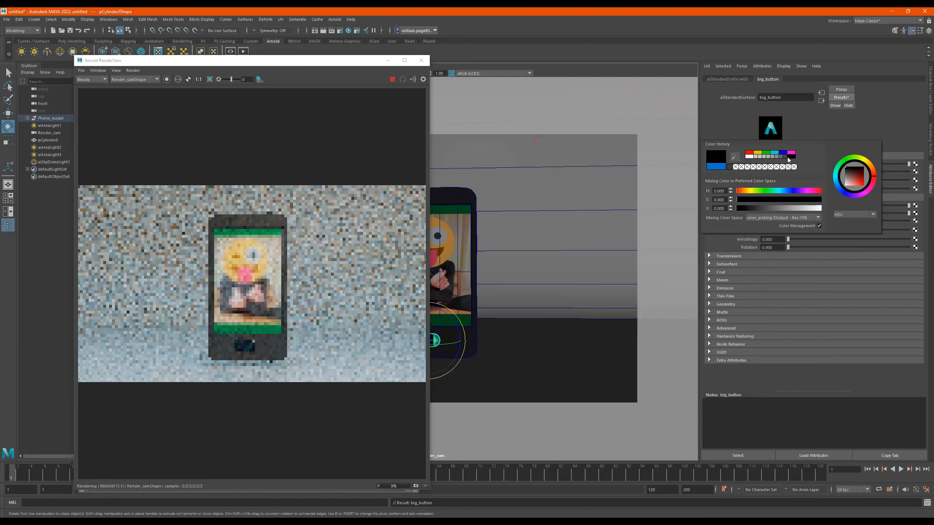
pyautogui.click(734, 158)
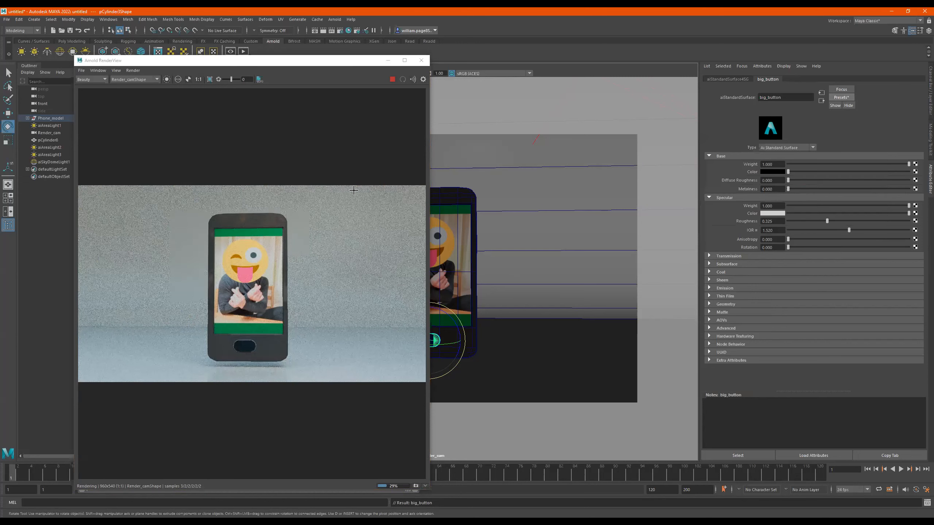
pyautogui.click(248, 370)
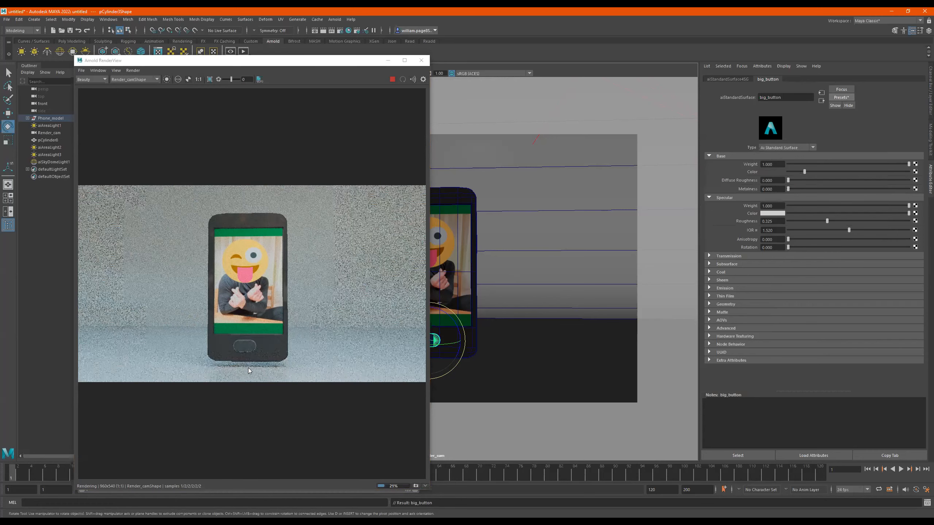
pyautogui.click(392, 81)
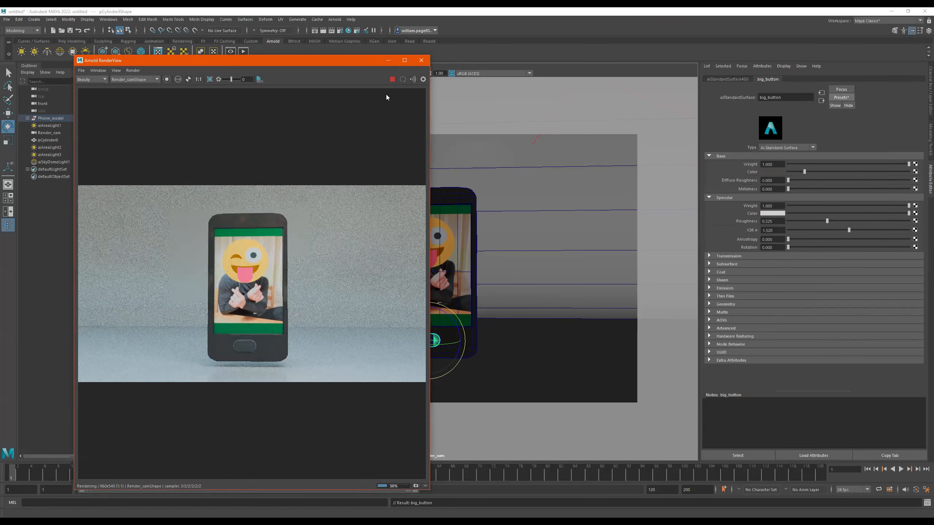
pyautogui.click(422, 60)
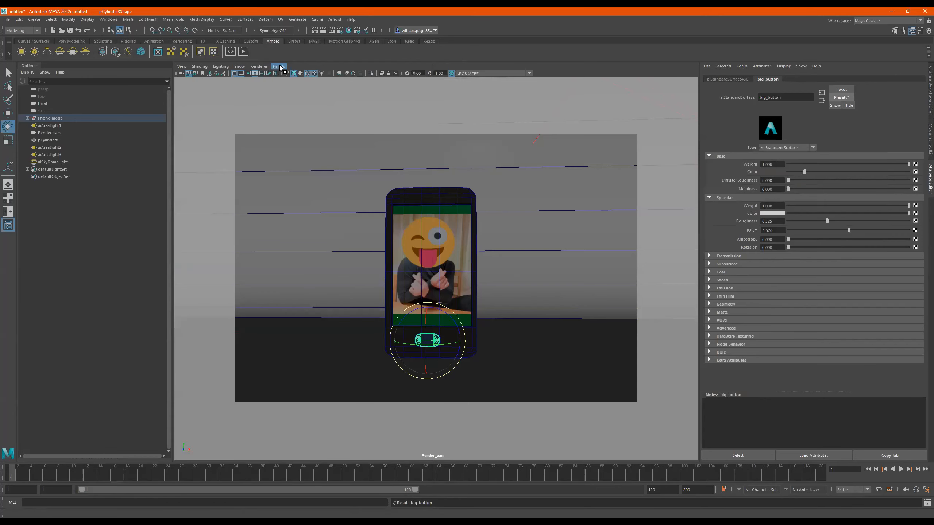
# In the perspective view, assign a new aiStandardSurface material to the bezel around the home button and name it button_bezel_mtl
pyautogui.click(359, 83)
pyautogui.scroll(7, 487, 224)
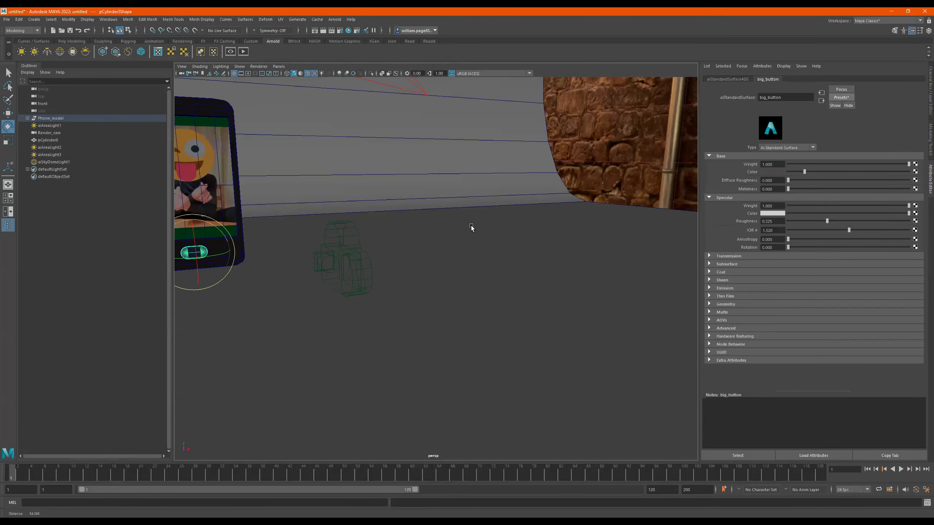
pyautogui.press('f')
pyautogui.keyDown('alt'); pyautogui.moveTo(382, 221); pyautogui.dragTo(286, 205); pyautogui.keyUp('alt')
pyautogui.click(288, 196)
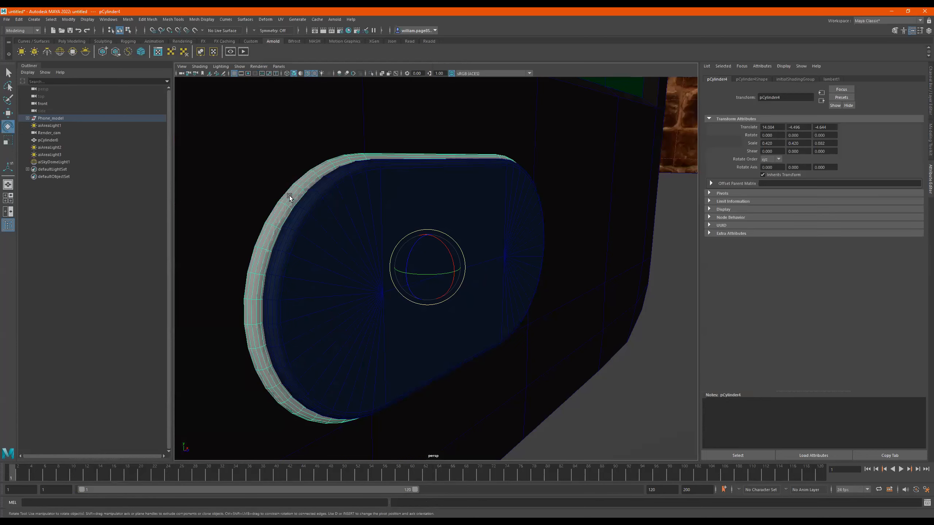
pyautogui.moveTo(289, 196); pyautogui.dragTo(281, 335, button='right')
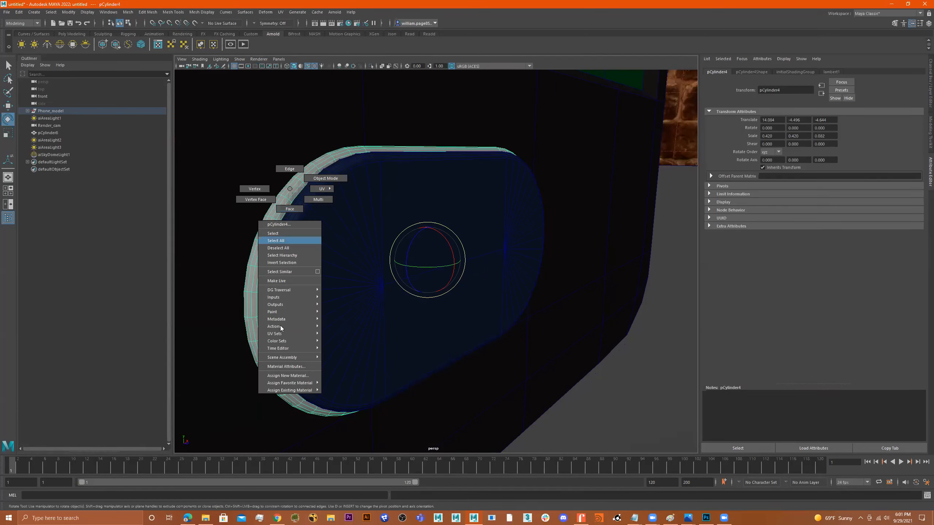
pyautogui.click(299, 376)
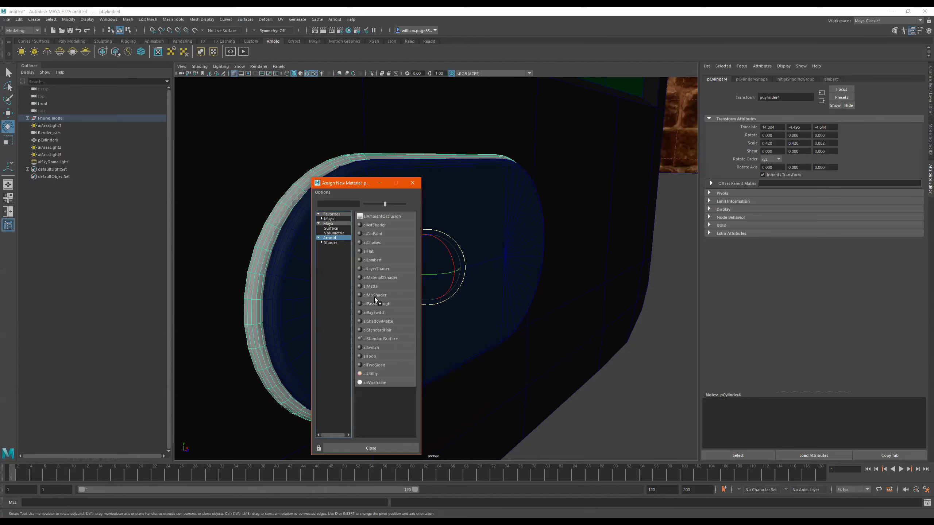
pyautogui.click(380, 339)
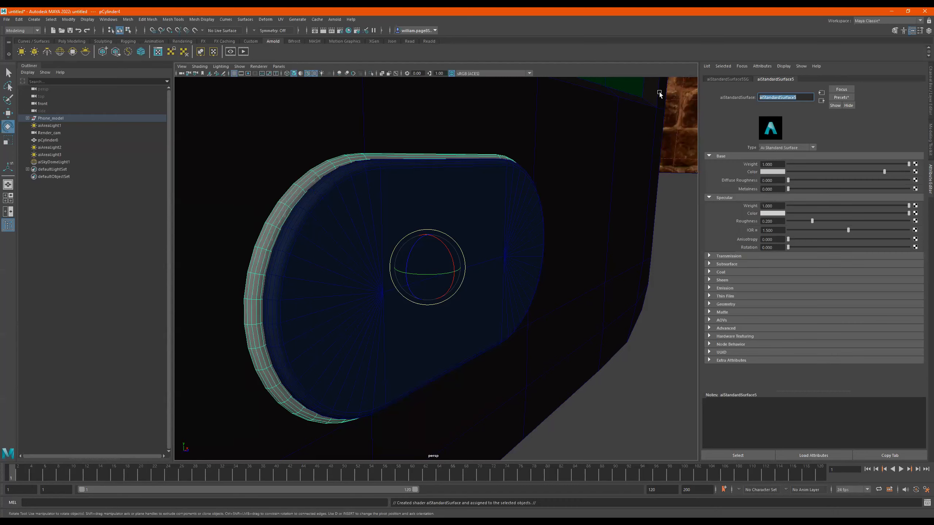
pyautogui.write('button_bezel_mtl')
pyautogui.press('Return')
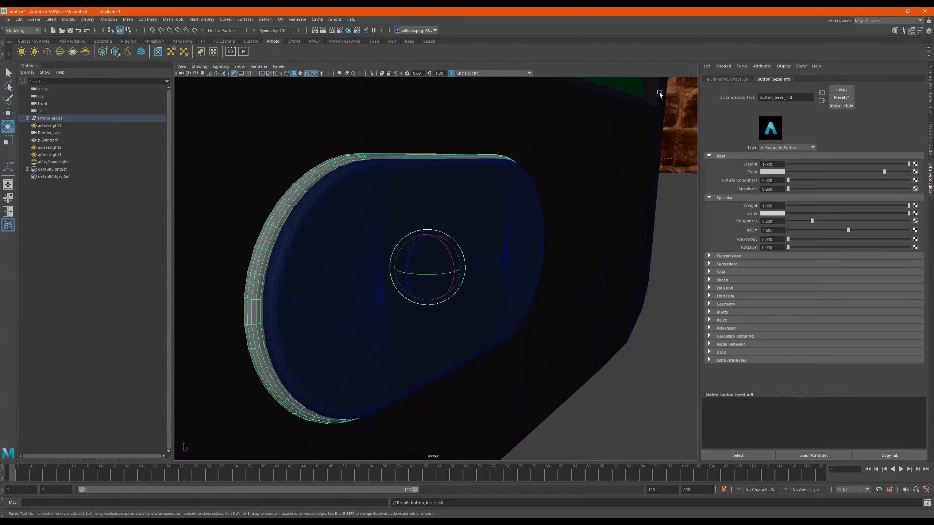
# Replace the button_bezel_mtl material's settings with the Chrome preset
pyautogui.click(839, 98)
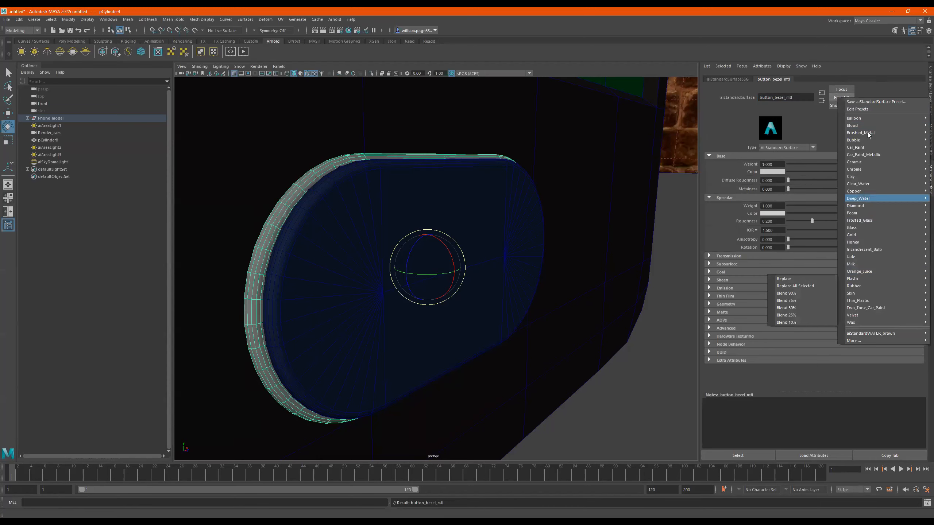
pyautogui.moveTo(867, 139)
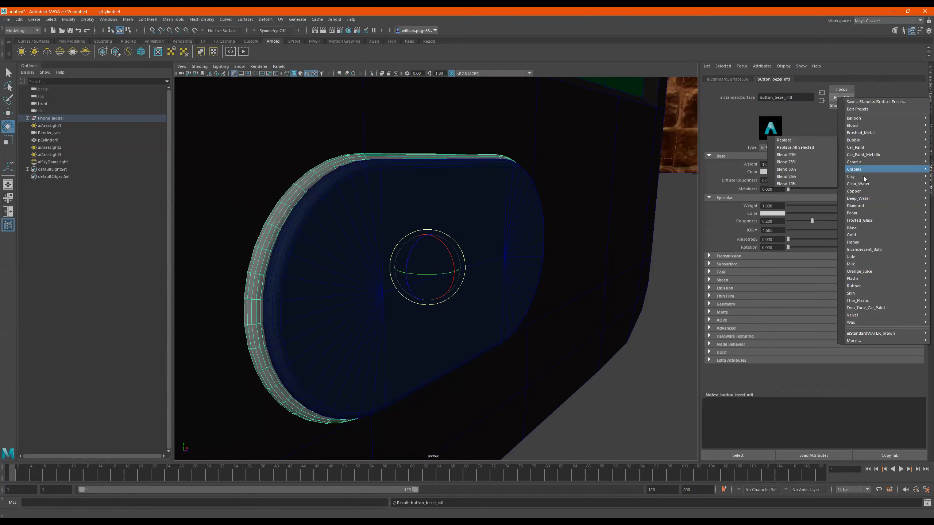
pyautogui.moveTo(862, 215)
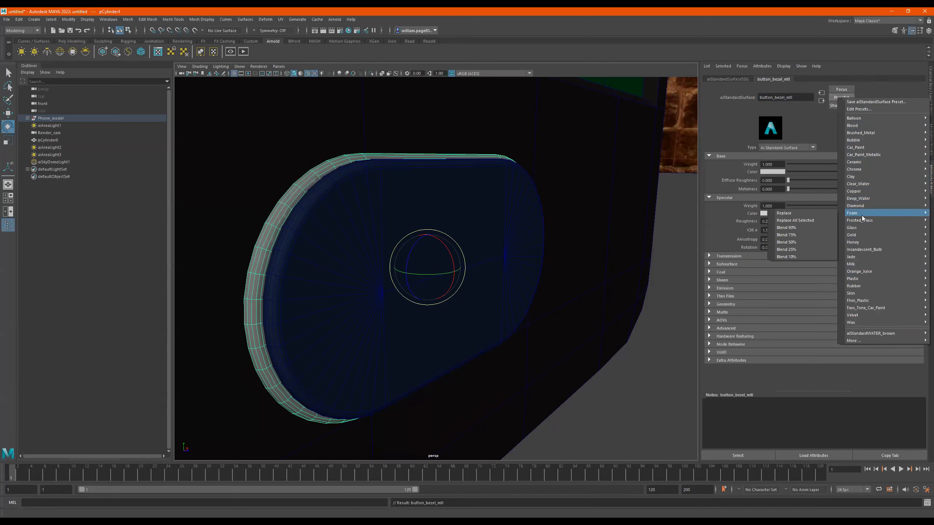
pyautogui.moveTo(863, 170)
pyautogui.click(812, 171)
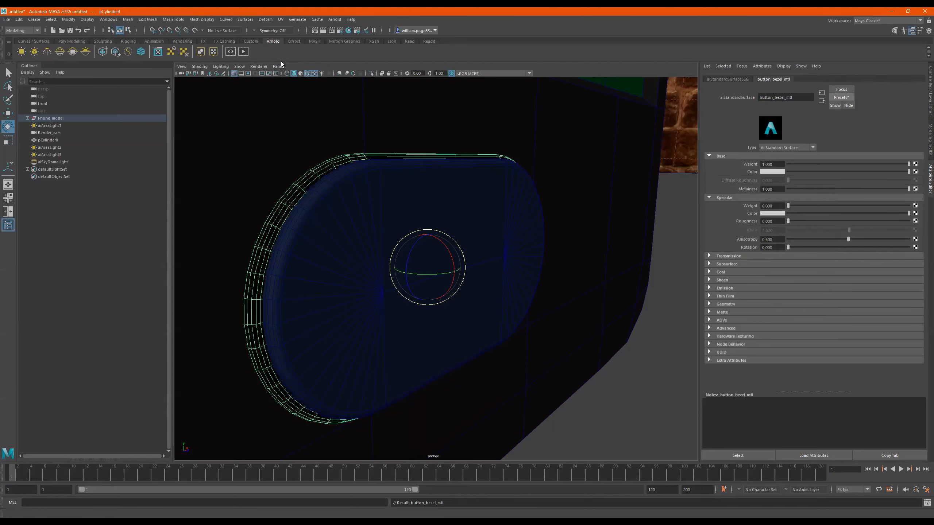
# Render the button close-up through the perspShape camera and set the bezel material's specular roughness to about 0.288
pyautogui.click(243, 53)
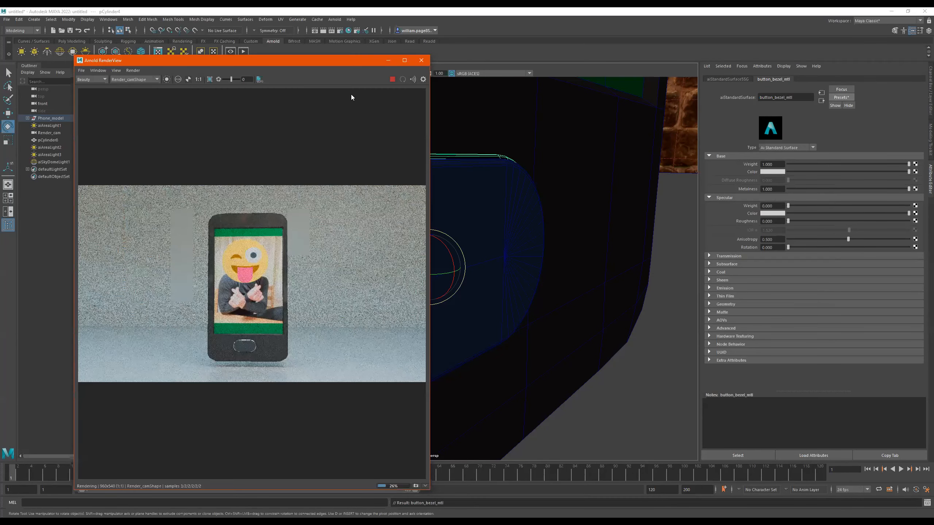
pyautogui.click(149, 80)
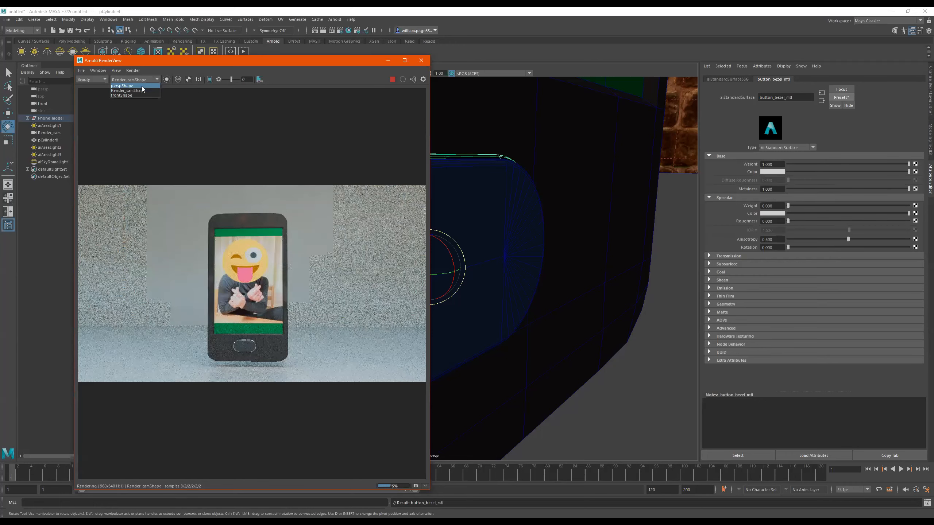
pyautogui.click(127, 86)
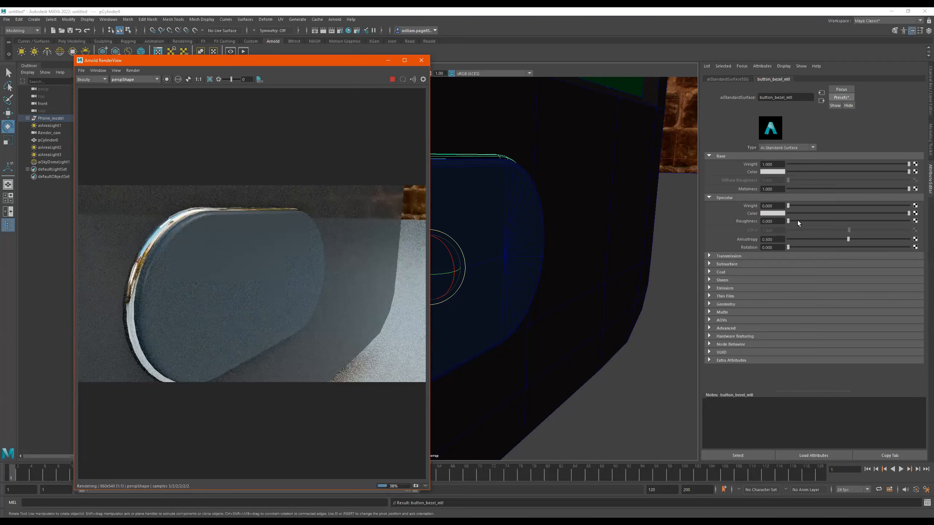
pyautogui.moveTo(797, 221); pyautogui.dragTo(837, 225)
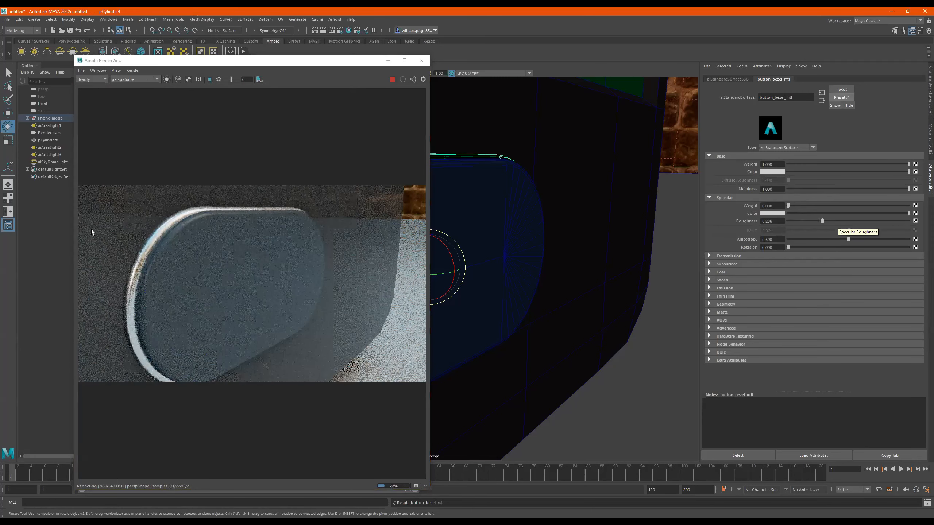
# Select the phone body and replace its phone_body_mtl material's settings with the Plastic preset
pyautogui.scroll(-3, 549, 255)
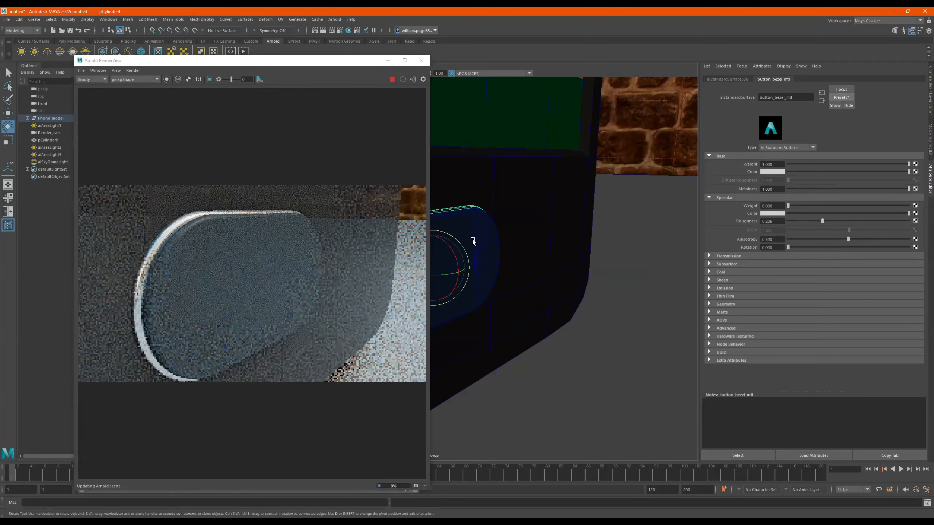
pyautogui.scroll(-2, 493, 241)
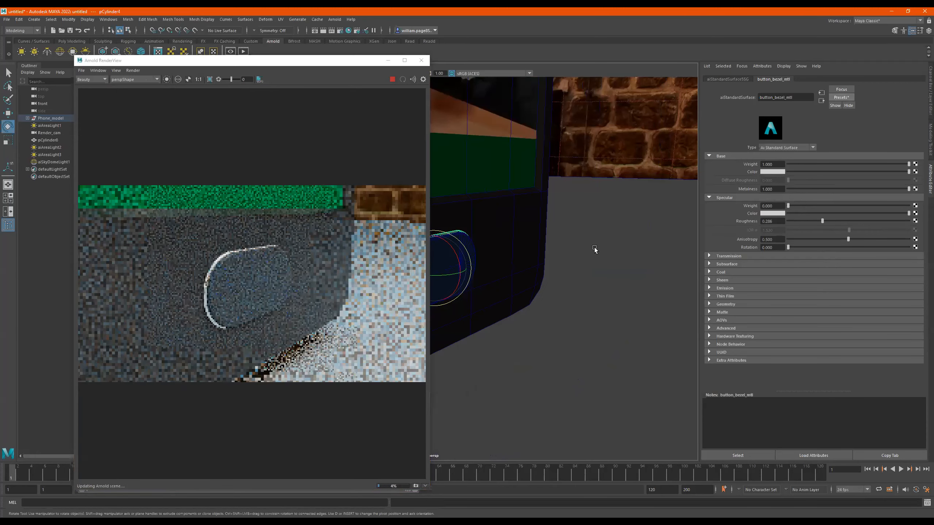
pyautogui.scroll(-2, 588, 248)
pyautogui.keyDown('alt'); pyautogui.moveTo(532, 255); pyautogui.dragTo(493, 259); pyautogui.keyUp('alt')
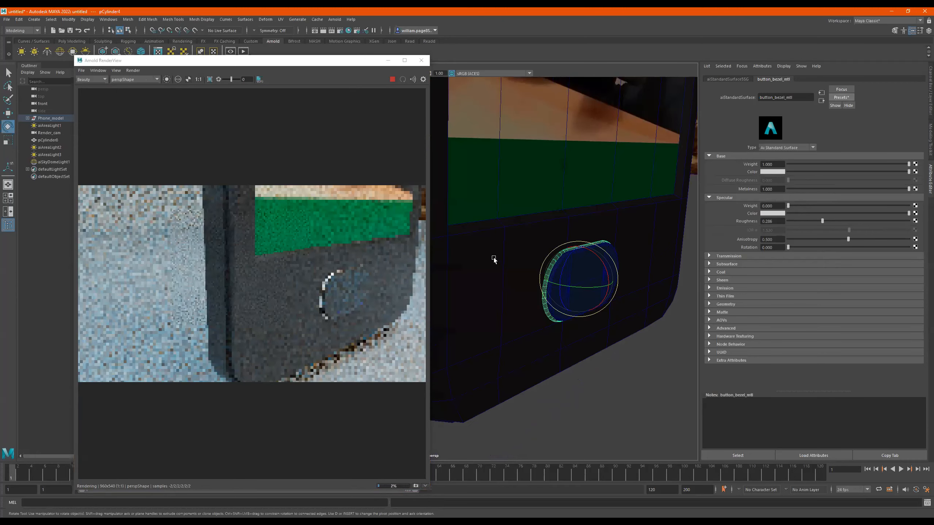
pyautogui.click(494, 259)
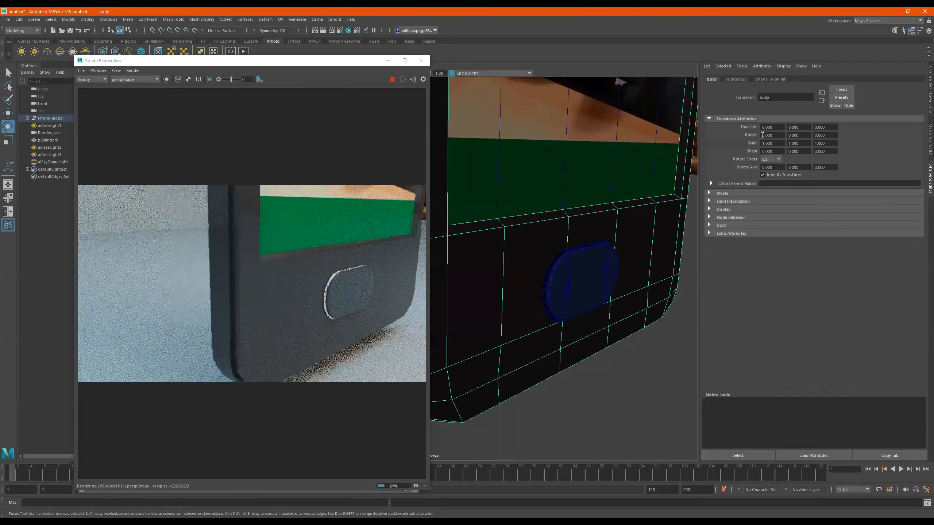
pyautogui.click(840, 98)
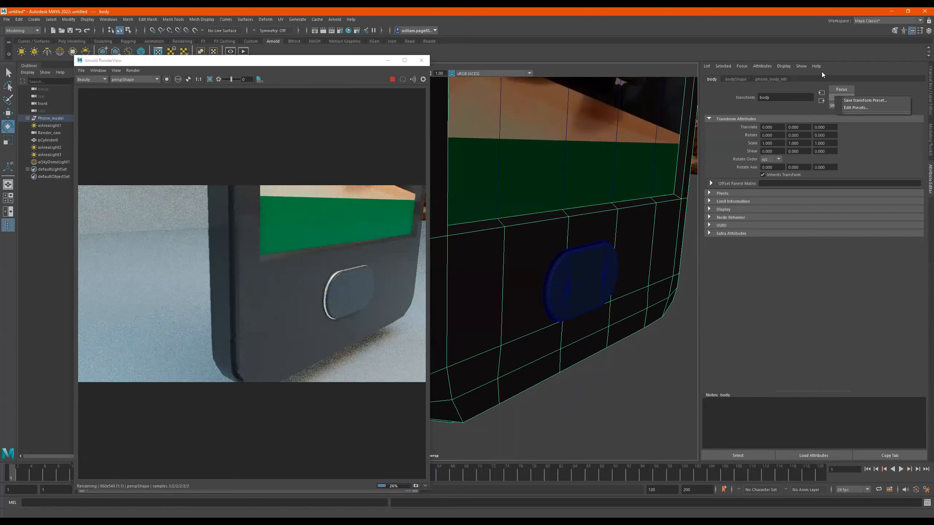
pyautogui.click(770, 79)
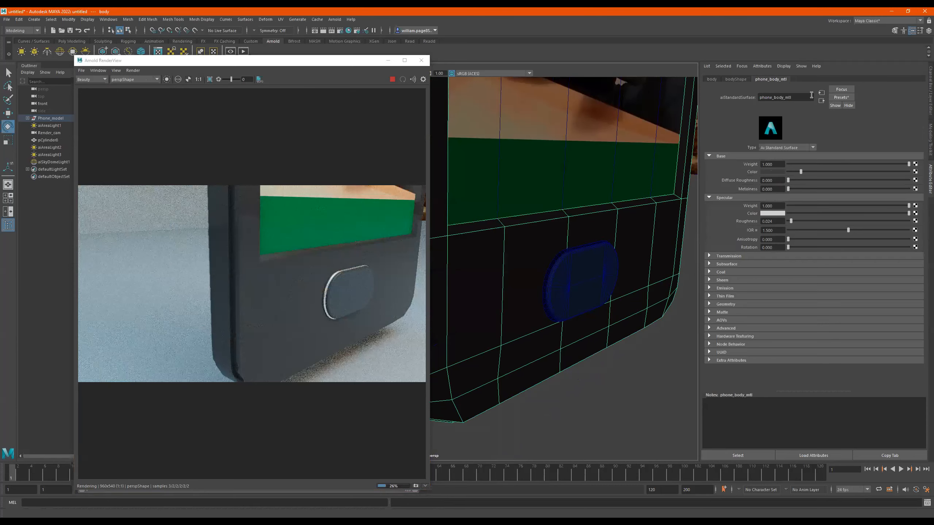
pyautogui.click(842, 98)
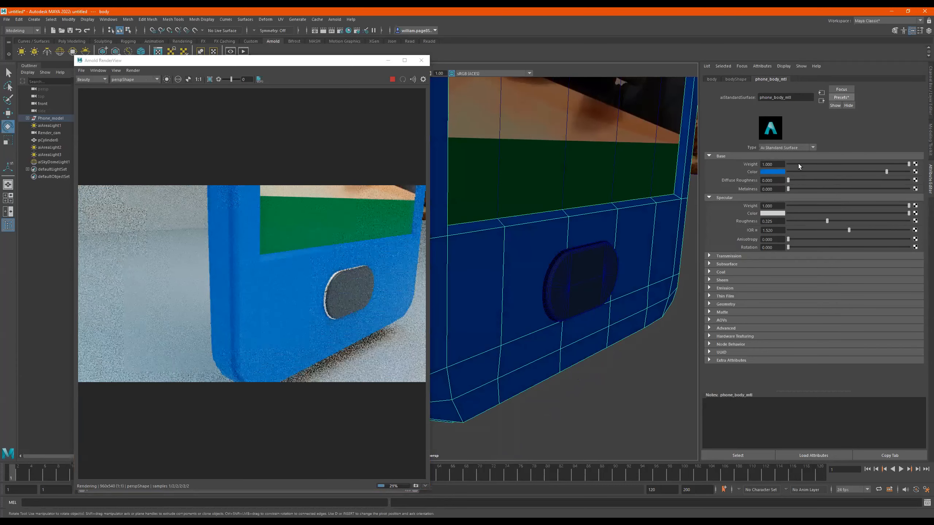
# Change the phone_body_mtl material's base color to near black
pyautogui.click(771, 172)
pyautogui.click(771, 155)
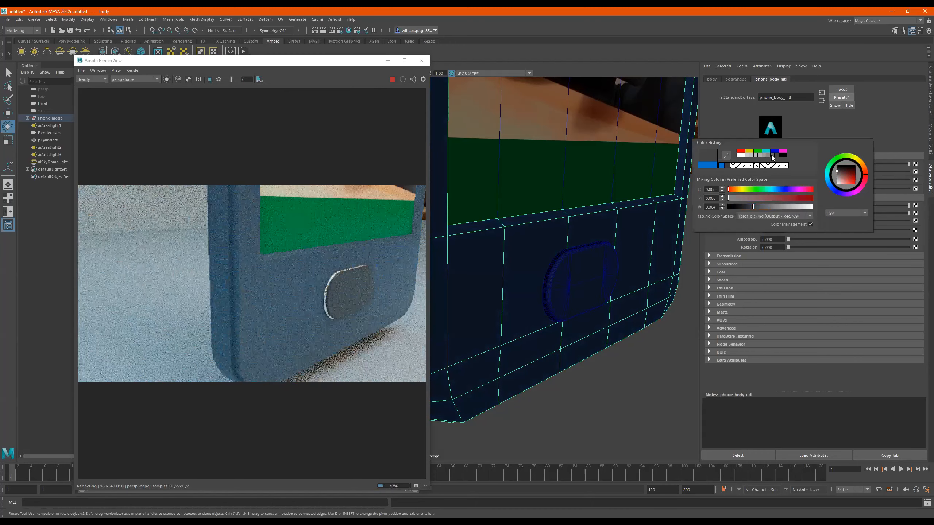
pyautogui.moveTo(753, 207); pyautogui.dragTo(746, 206)
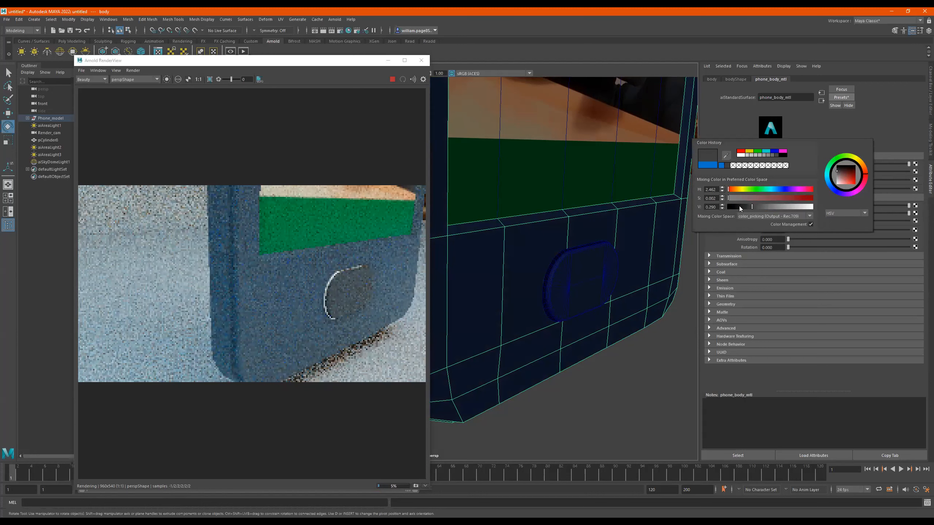
pyautogui.click(738, 206)
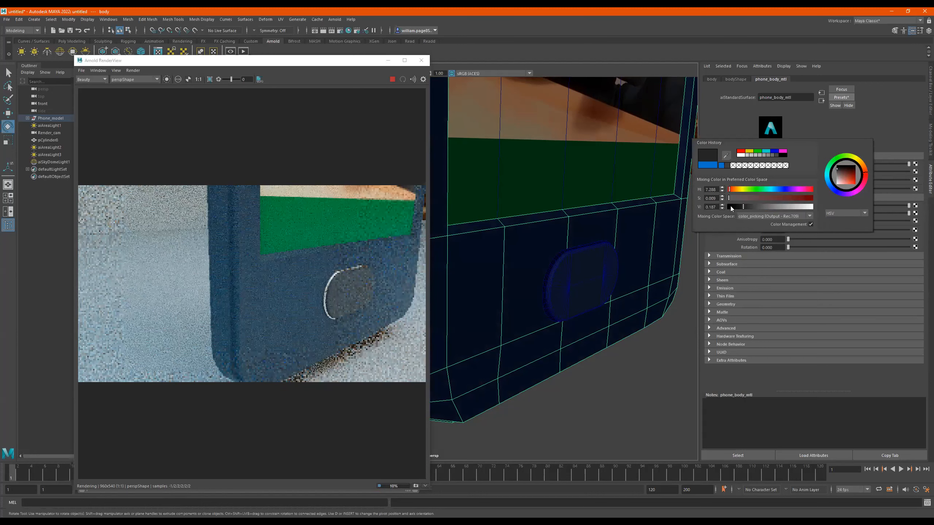
pyautogui.click(730, 206)
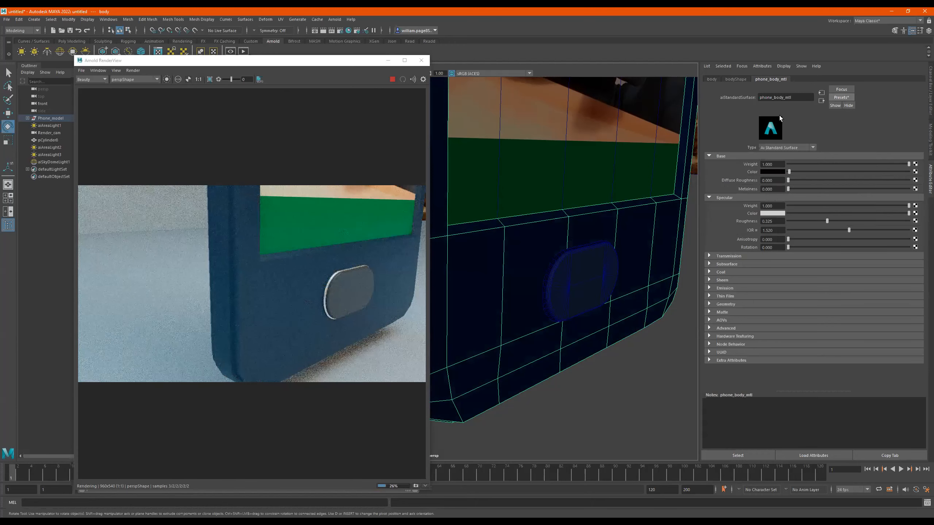
# Replace the phone_body_mtl material's settings with the Rubber preset and darken its base color to near black
pyautogui.click(741, 78)
pyautogui.click(769, 78)
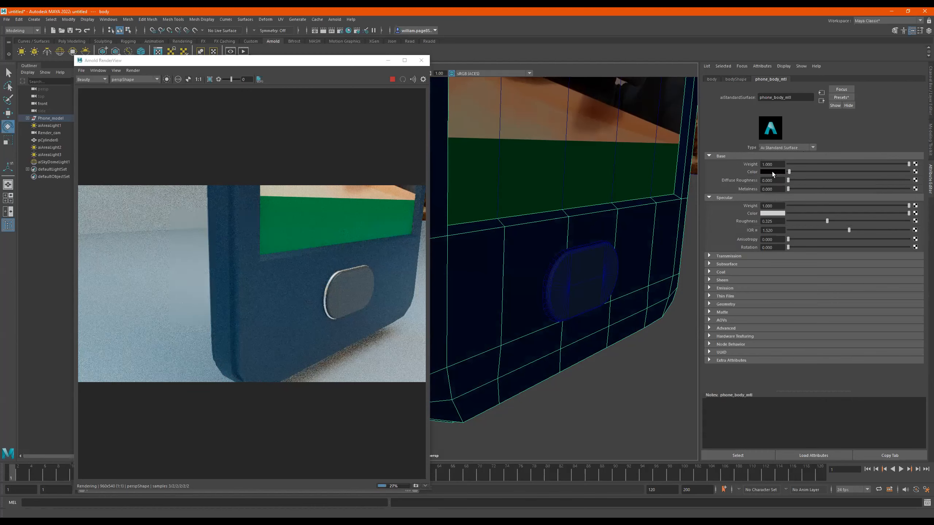
pyautogui.click(840, 98)
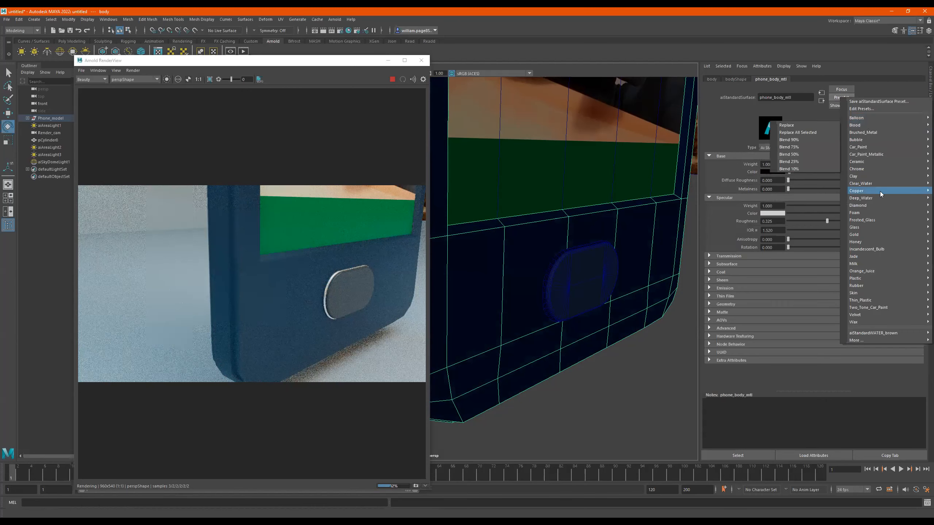
pyautogui.moveTo(868, 286)
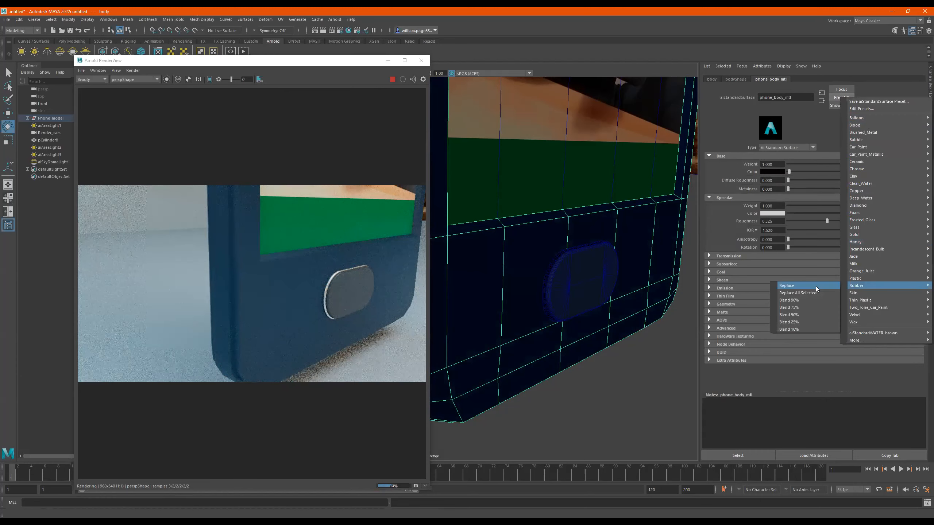
pyautogui.click(815, 286)
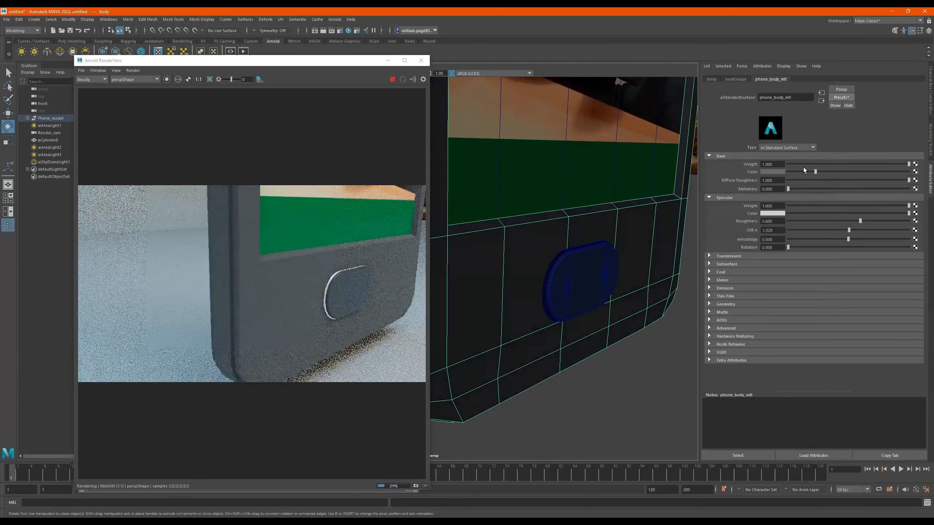
pyautogui.click(797, 171)
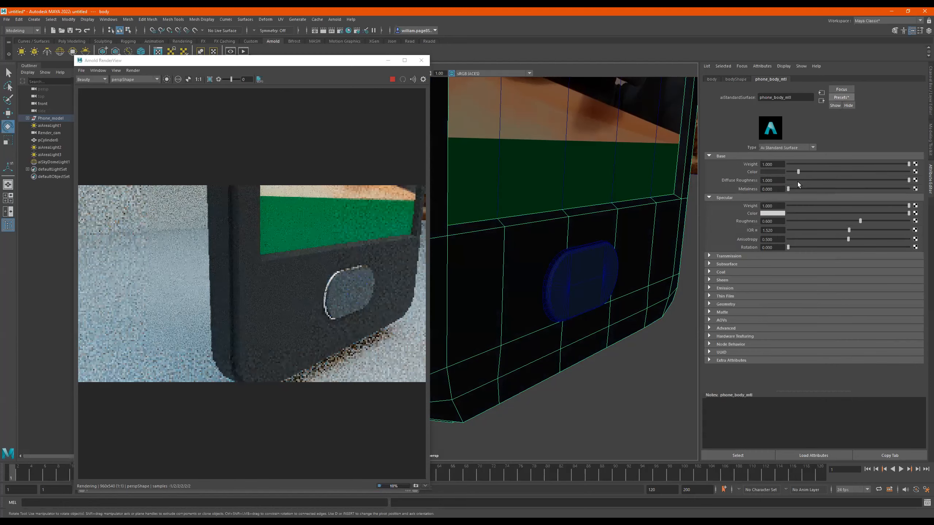
# Lower the phone_body_mtl material's specular roughness to about 0.033
pyautogui.click(794, 221)
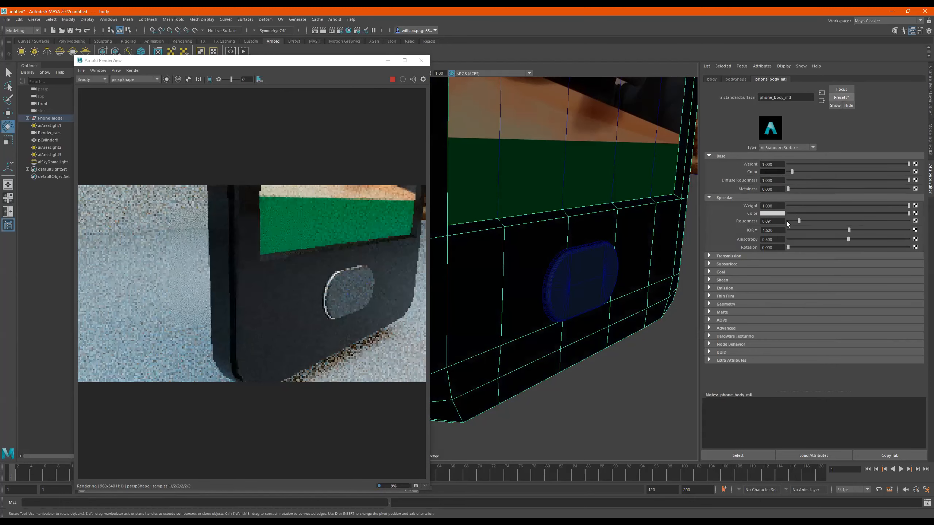
pyautogui.click(790, 221)
pyautogui.click(792, 221)
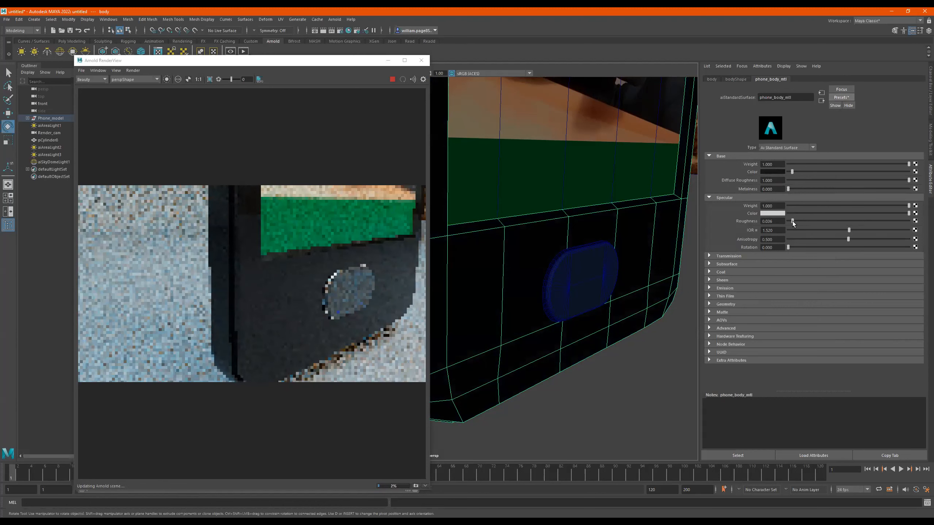
pyautogui.moveTo(792, 221); pyautogui.dragTo(792, 221)
pyautogui.click(792, 221)
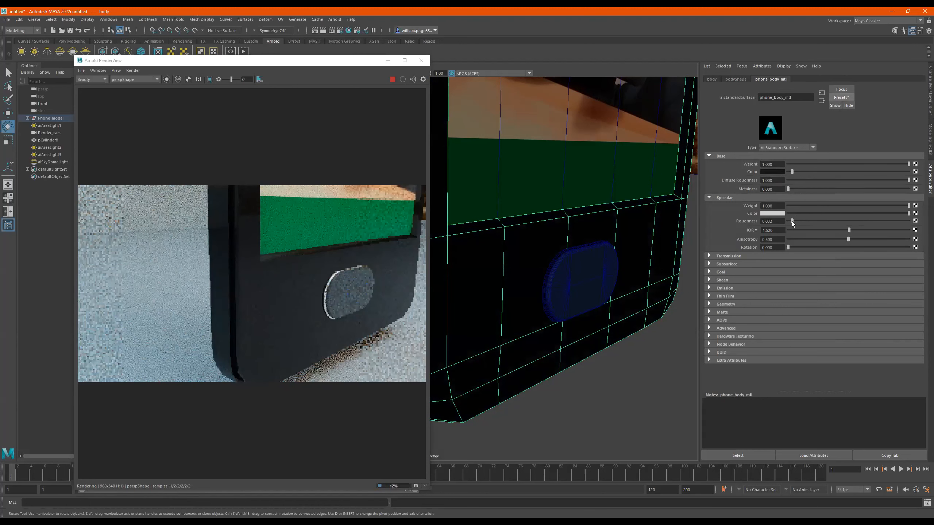
# Try several metalness values on the phone_body_mtl material and settle on about 0.19
pyautogui.click(814, 187)
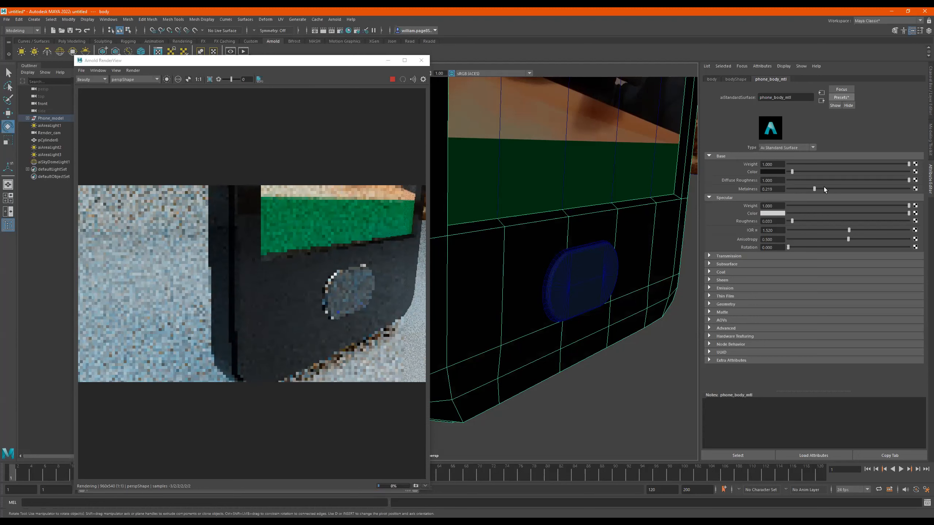
pyautogui.click(830, 188)
pyautogui.click(850, 189)
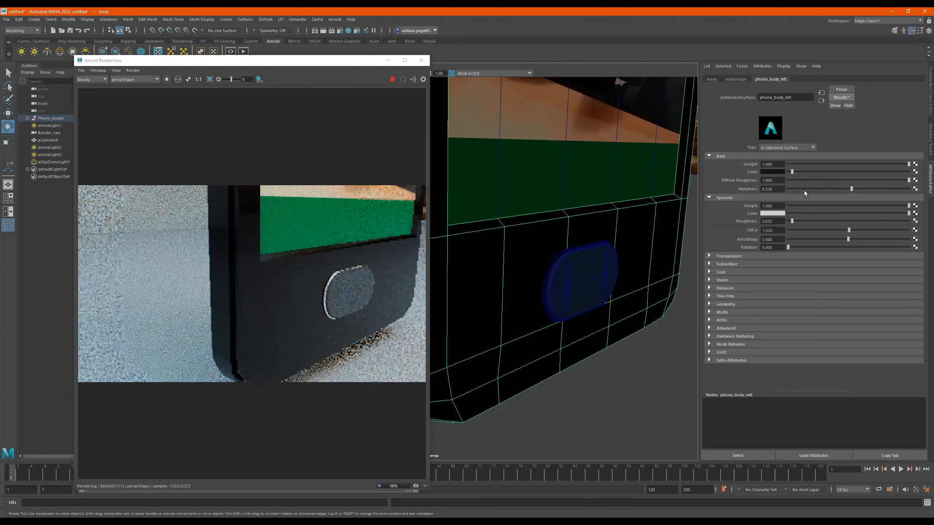
pyautogui.click(818, 188)
pyautogui.click(809, 189)
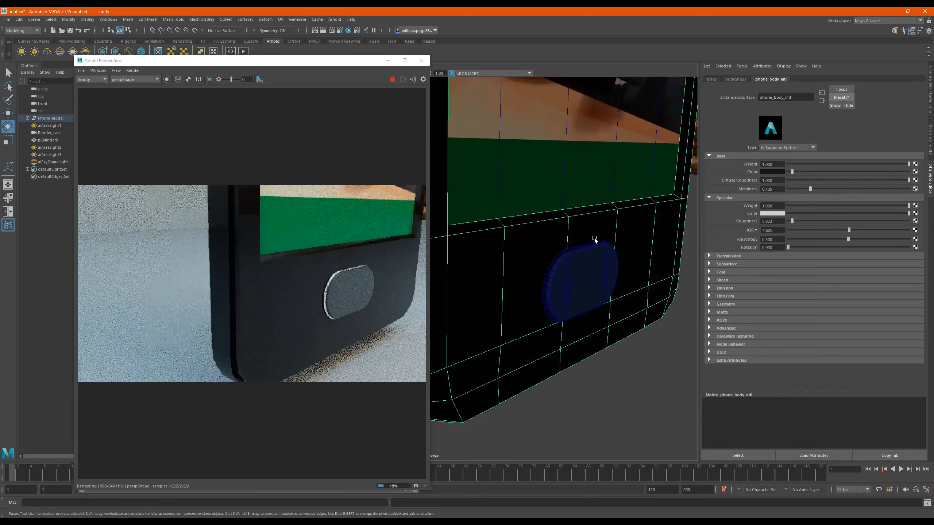
# Select the single side button on one edge of the phone together with the two buttons on the opposite edge
pyautogui.scroll(-3, 590, 206)
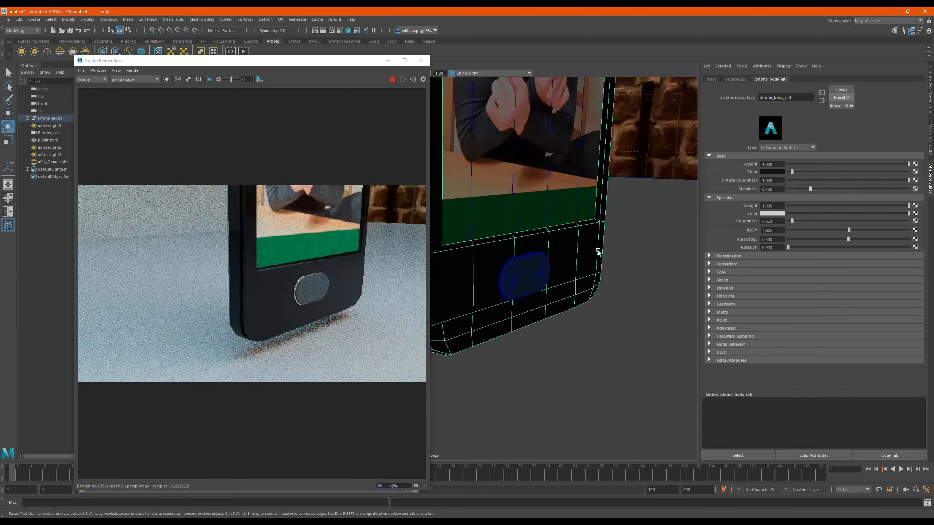
pyautogui.scroll(2, 608, 229)
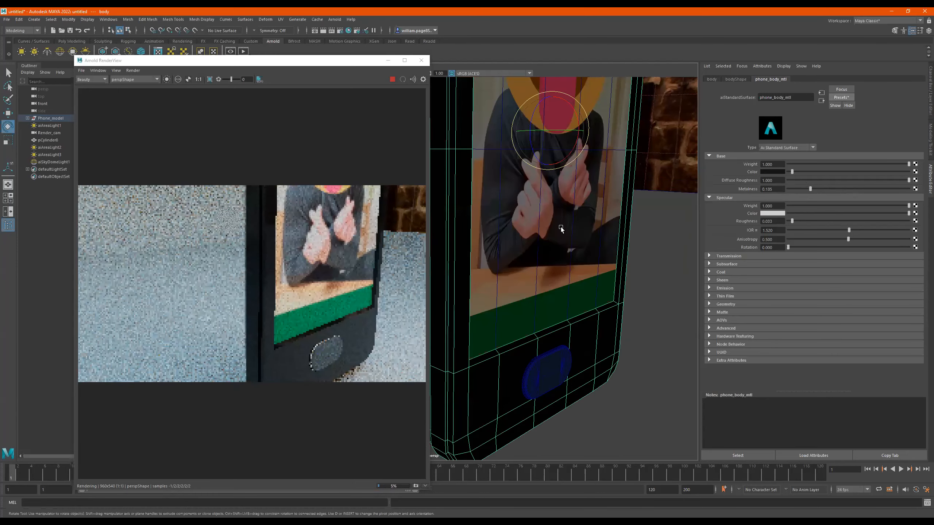
pyautogui.scroll(-2, 572, 224)
pyautogui.scroll(-2, 591, 264)
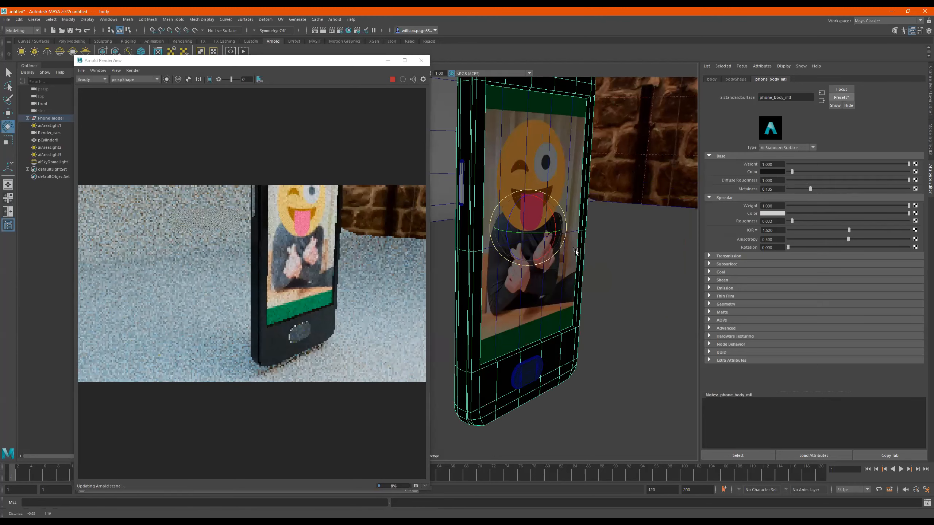
pyautogui.keyDown('alt'); pyautogui.moveTo(583, 252); pyautogui.dragTo(492, 210); pyautogui.keyUp('alt')
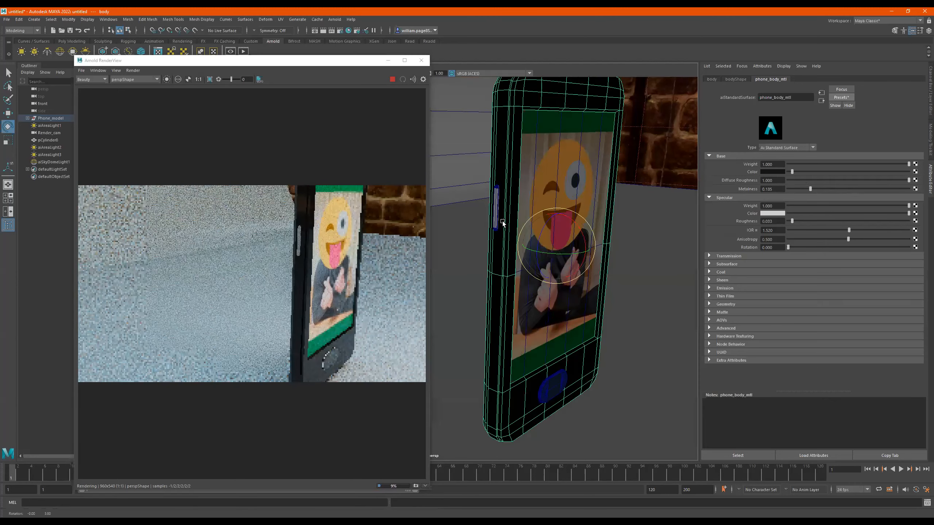
pyautogui.click(493, 209)
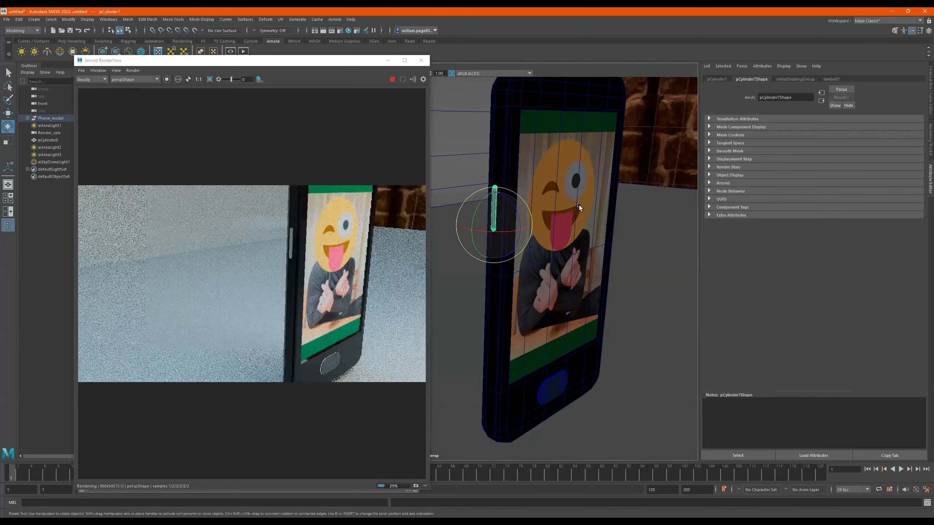
pyautogui.keyDown('alt'); pyautogui.moveTo(621, 205); pyautogui.dragTo(556, 205); pyautogui.keyUp('alt')
pyautogui.keyDown('alt'); pyautogui.moveTo(514, 207); pyautogui.dragTo(571, 193, button='middle'); pyautogui.keyUp('alt')
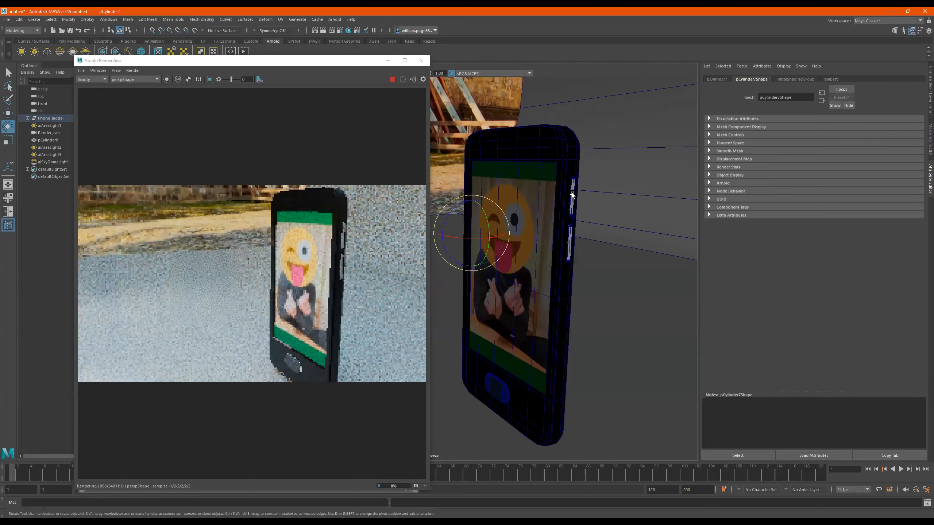
pyautogui.click(565, 212)
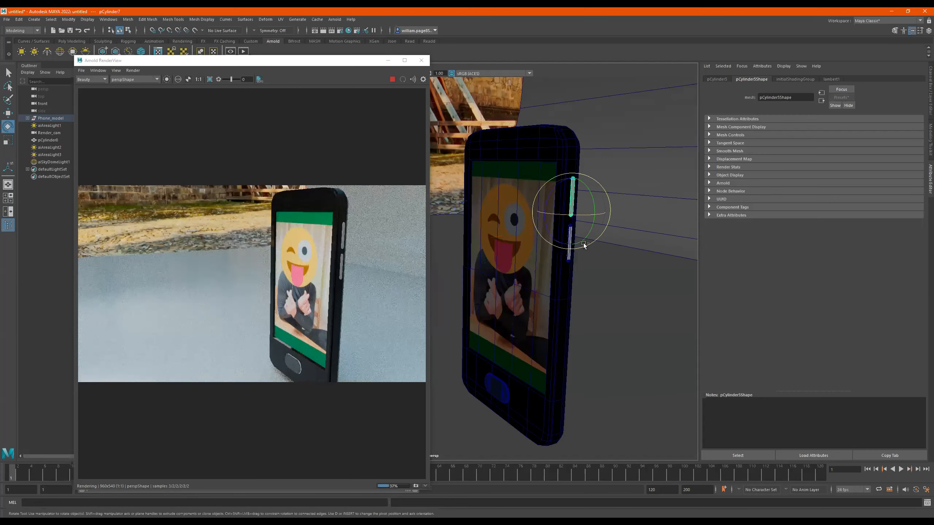
pyautogui.hotkey('ctrl', 'z')
pyautogui.keyDown('alt'); pyautogui.moveTo(602, 201); pyautogui.dragTo(641, 183); pyautogui.keyUp('alt')
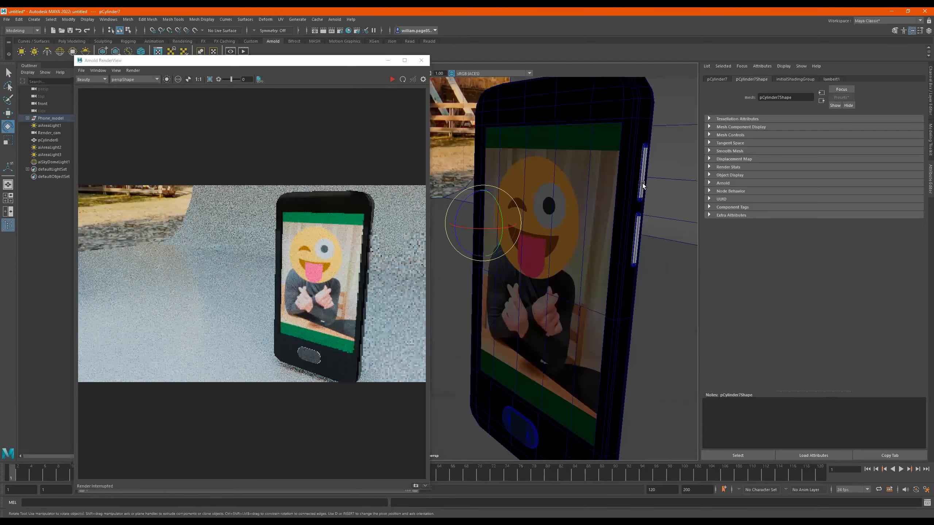
pyautogui.click(641, 195)
pyautogui.click(636, 244)
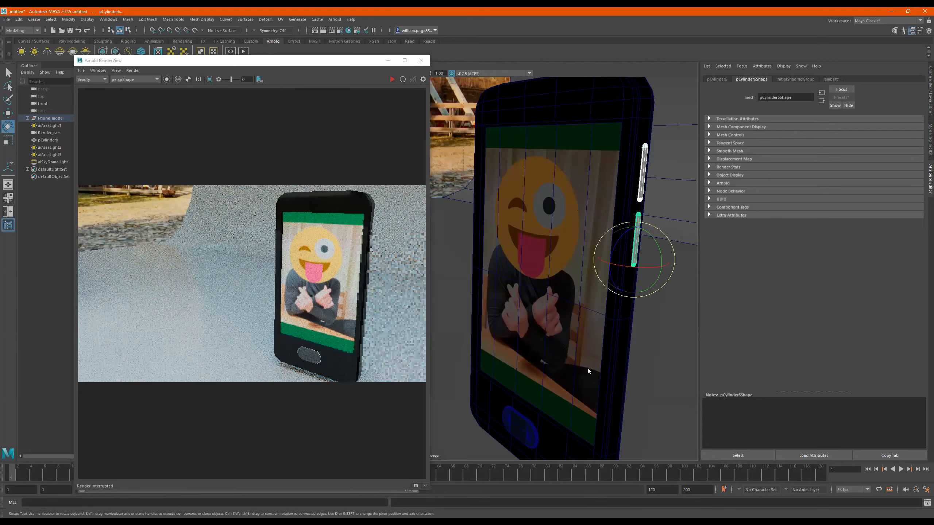
# Assign a new aiStandardSurface material to the selected side buttons and name it side_buttons_mtl
pyautogui.rightClick(586, 393)
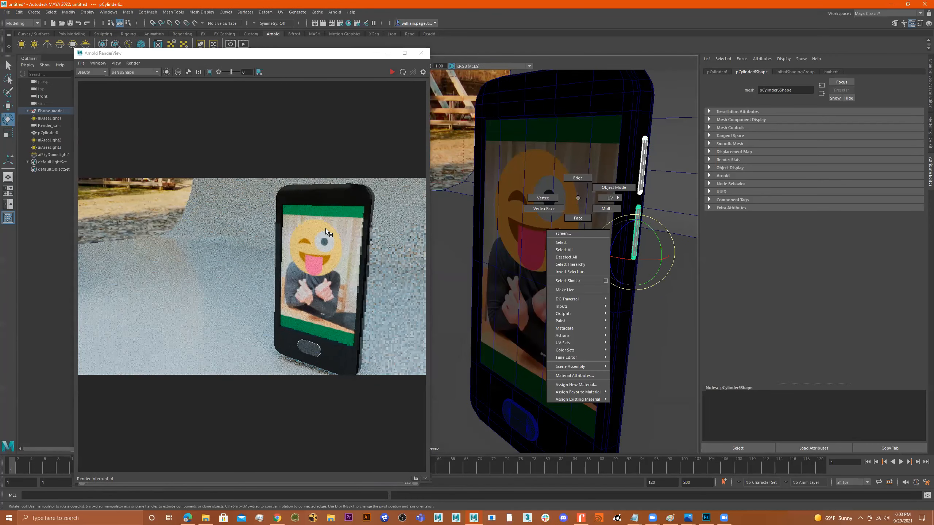
pyautogui.click(586, 385)
pyautogui.click(378, 338)
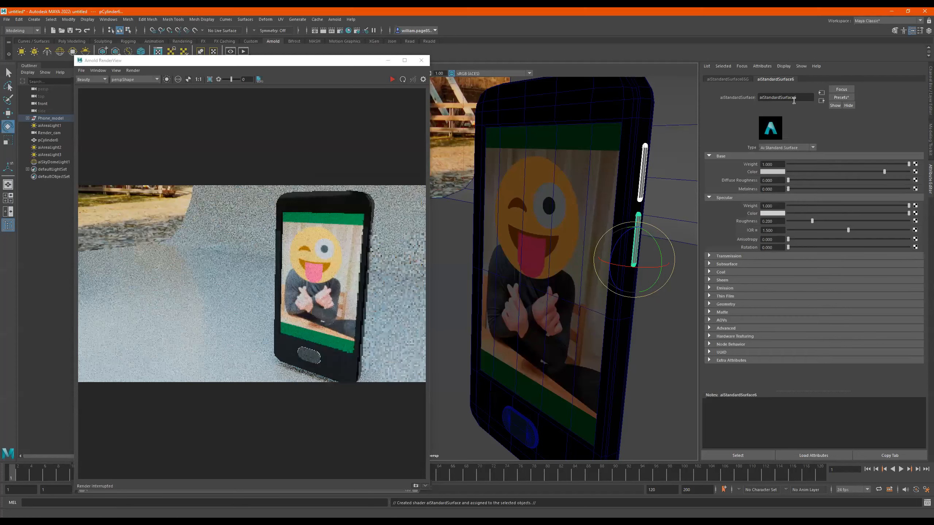
pyautogui.write('side_buttons_mtl')
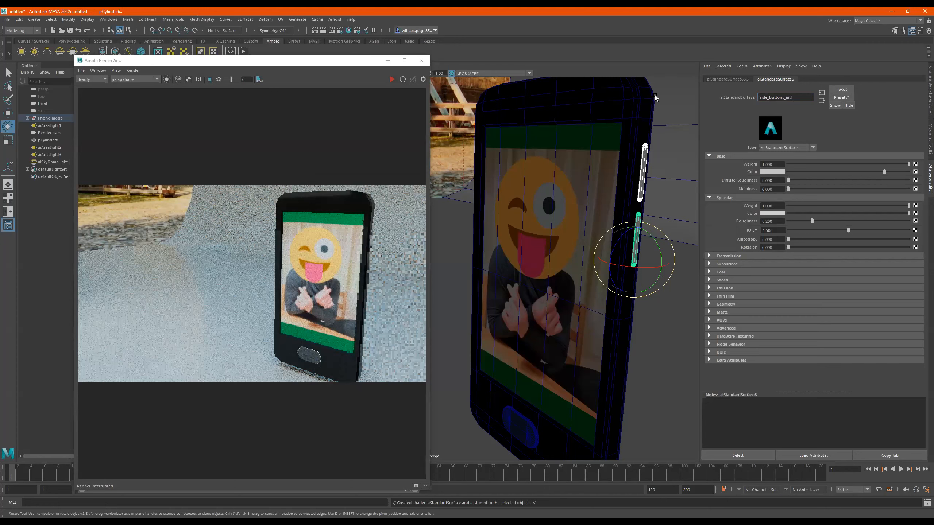
# Replace the side_buttons_mtl material's settings with the Gold preset and restart the Arnold render
pyautogui.click(844, 97)
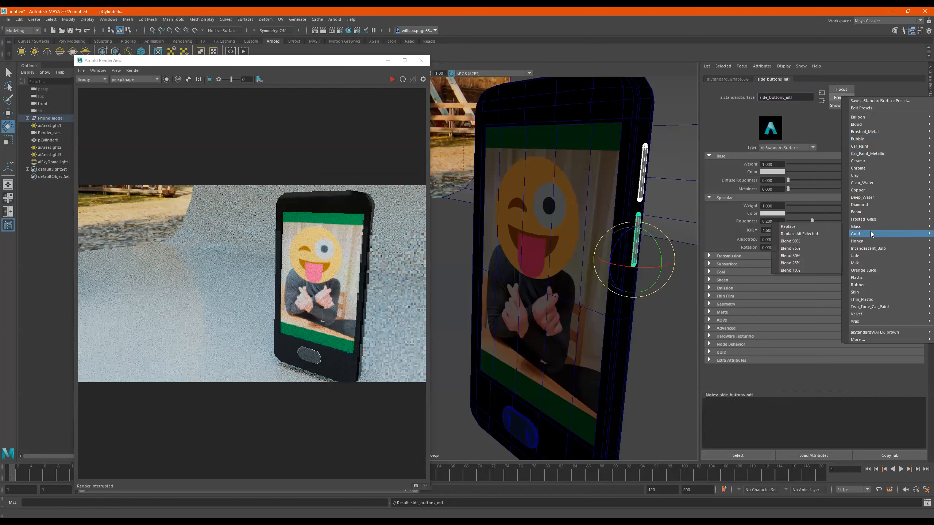
pyautogui.moveTo(870, 232)
pyautogui.click(830, 233)
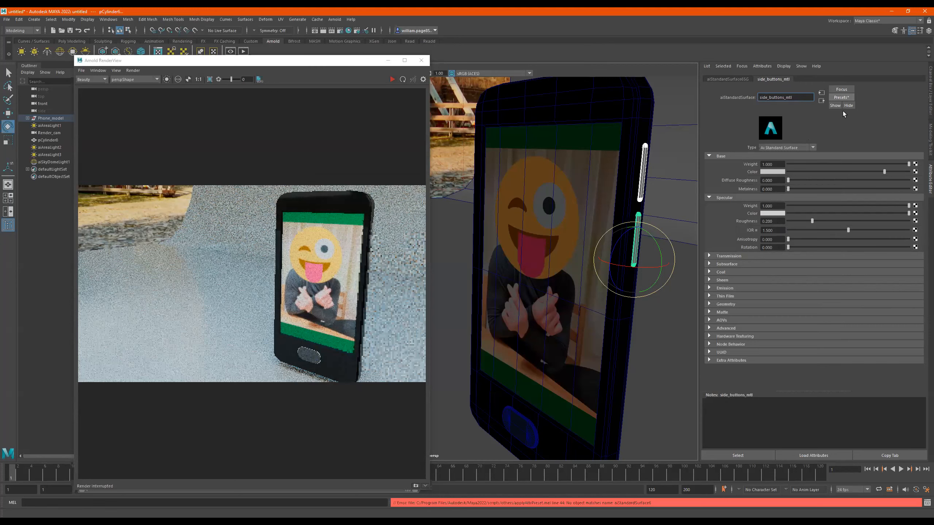
pyautogui.click(775, 206)
pyautogui.click(842, 98)
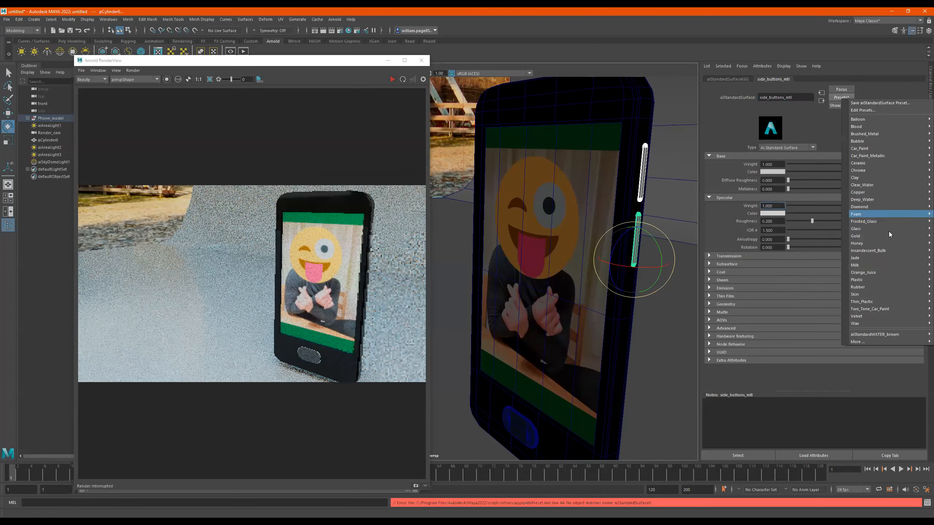
pyautogui.click(816, 232)
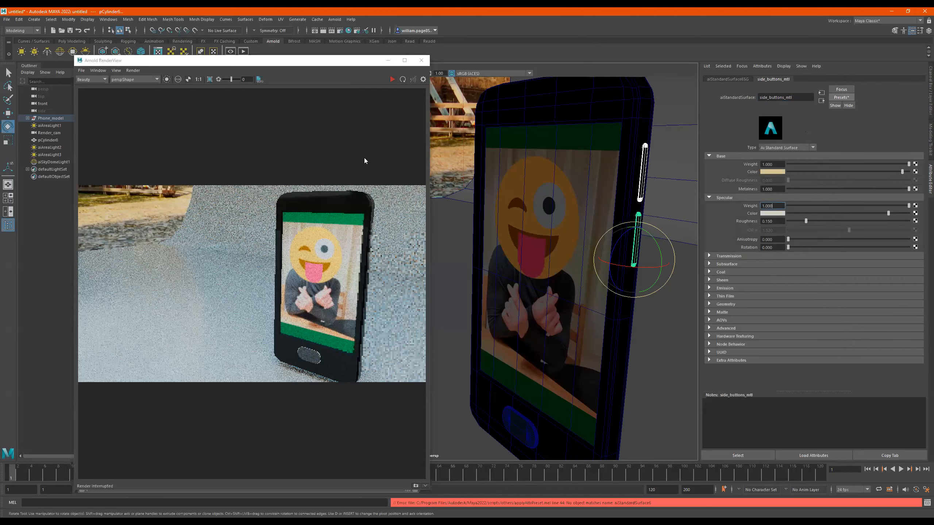
pyautogui.click(391, 79)
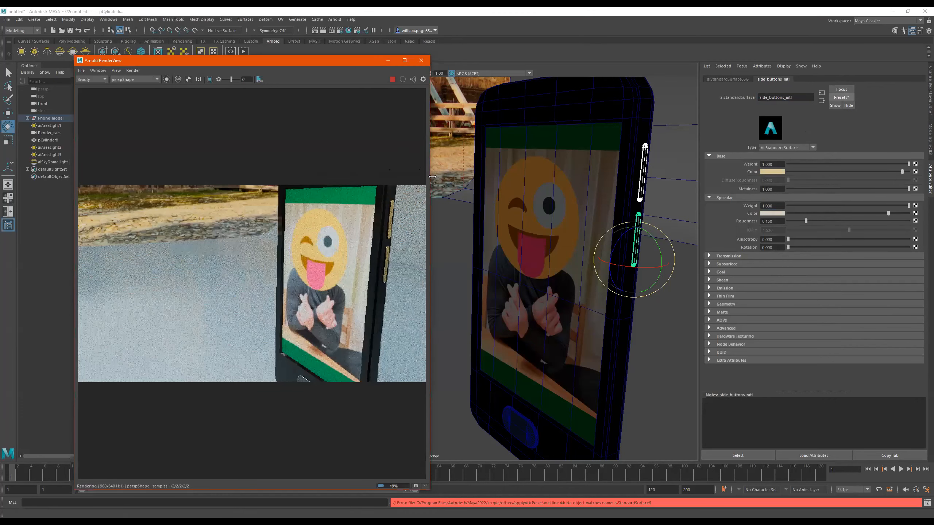
# Change the side_buttons_mtl material's base color to magenta pink with saturation about 0.612 and a slightly lowered value
pyautogui.click(782, 172)
pyautogui.moveTo(781, 209); pyautogui.dragTo(767, 209)
pyautogui.click(785, 209)
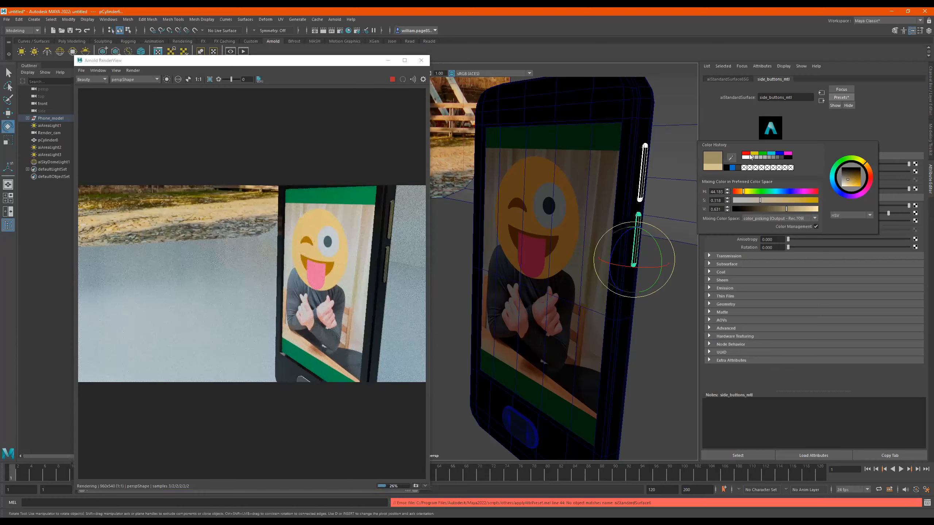
pyautogui.click(789, 154)
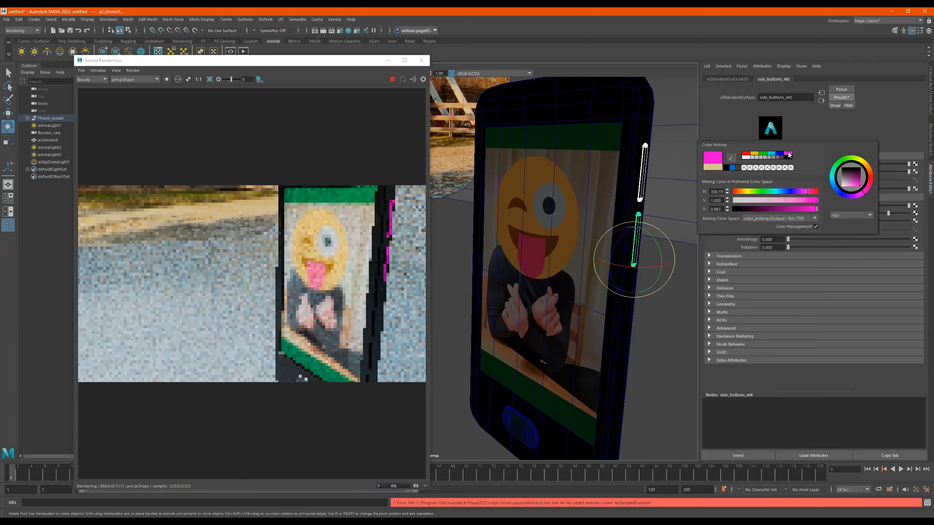
pyautogui.click(784, 201)
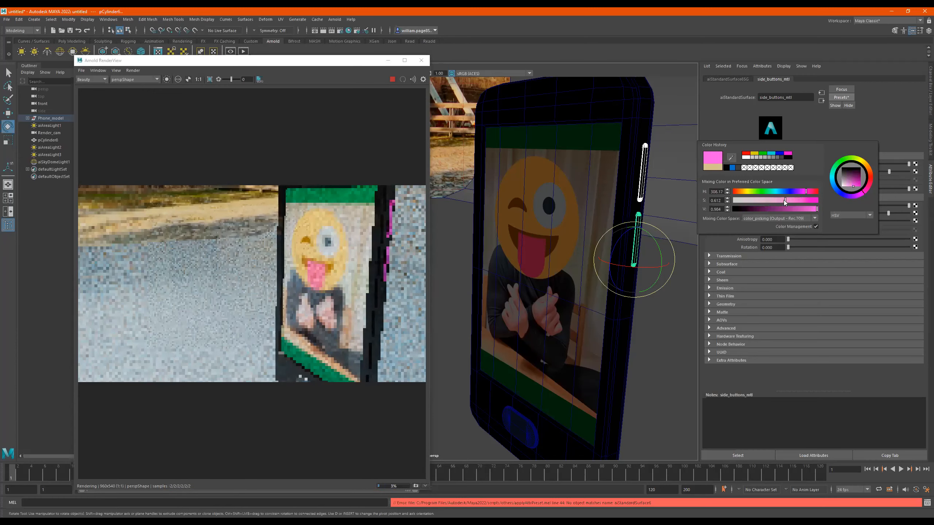
pyautogui.click(802, 208)
pyautogui.click(806, 208)
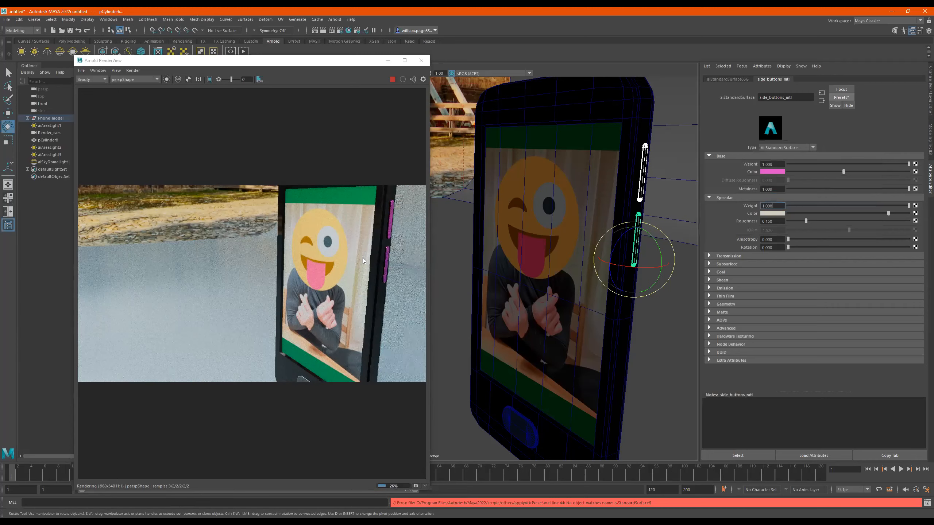
# Examine the whole phone and its side buttons from several angles in the live render
pyautogui.keyDown('alt'); pyautogui.moveTo(359, 269); pyautogui.dragTo(349, 269, button='right'); pyautogui.keyUp('alt')
pyautogui.scroll(-2, 557, 291)
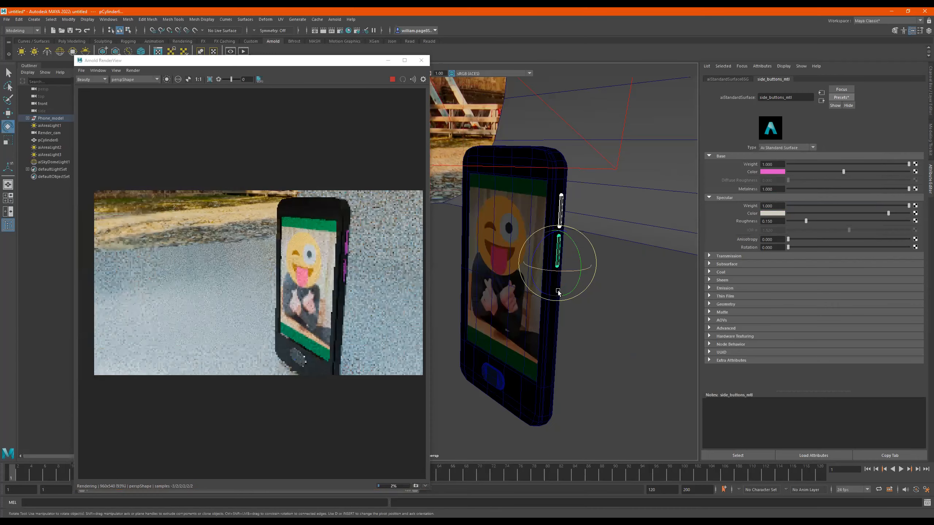
pyautogui.keyDown('alt'); pyautogui.moveTo(601, 289); pyautogui.dragTo(620, 290); pyautogui.keyUp('alt')
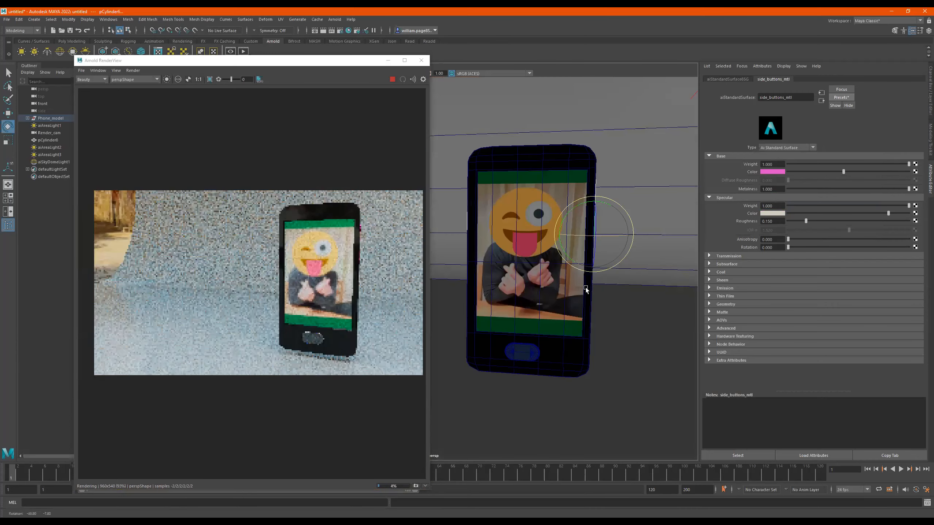
pyautogui.keyDown('alt'); pyautogui.moveTo(556, 299); pyautogui.dragTo(522, 281); pyautogui.keyUp('alt')
pyautogui.keyDown('alt'); pyautogui.moveTo(523, 281); pyautogui.dragTo(582, 272, button='right'); pyautogui.keyUp('alt')
pyautogui.keyDown('alt'); pyautogui.moveTo(582, 273); pyautogui.dragTo(488, 287); pyautogui.keyUp('alt')
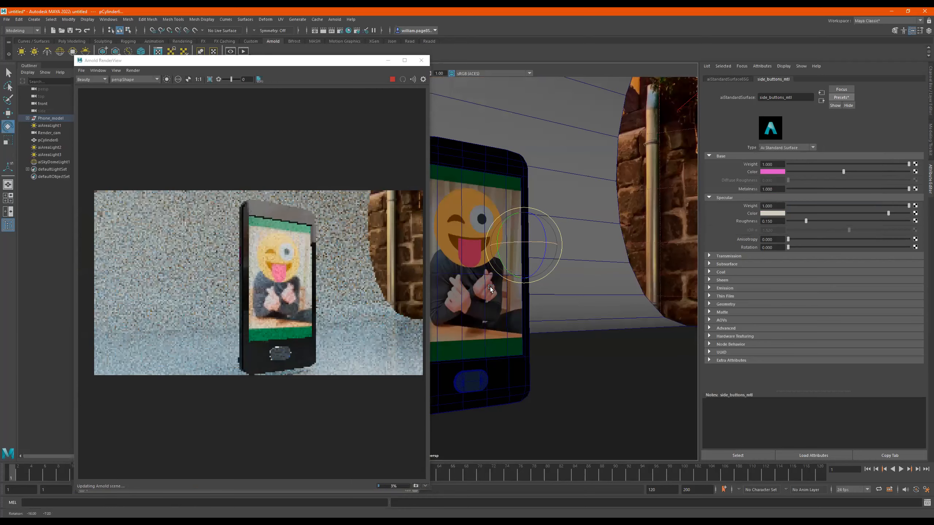
# Close the Arnold RenderView and scale the backdrop pCylinder6 much wider sideways so it extends far beyond the phone
pyautogui.keyDown('alt'); pyautogui.moveTo(488, 287); pyautogui.dragTo(595, 284, button='right'); pyautogui.keyUp('alt')
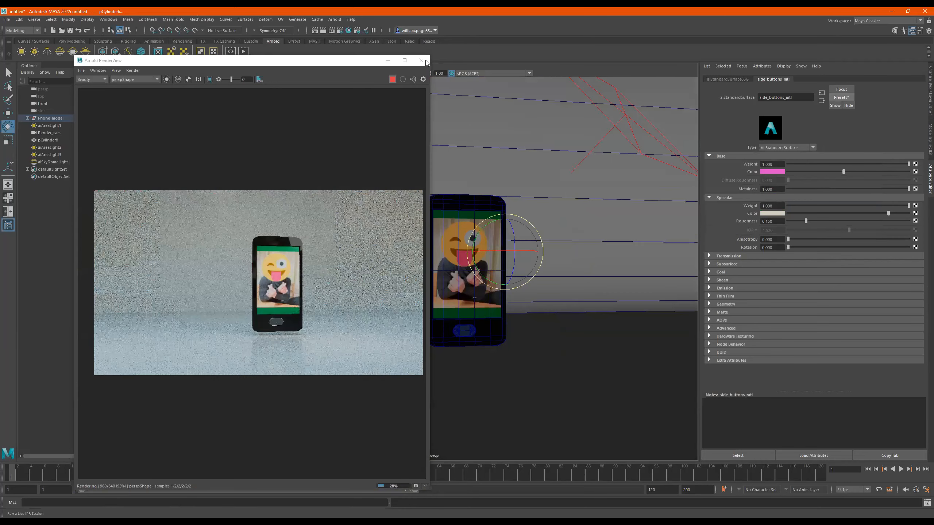
pyautogui.click(421, 60)
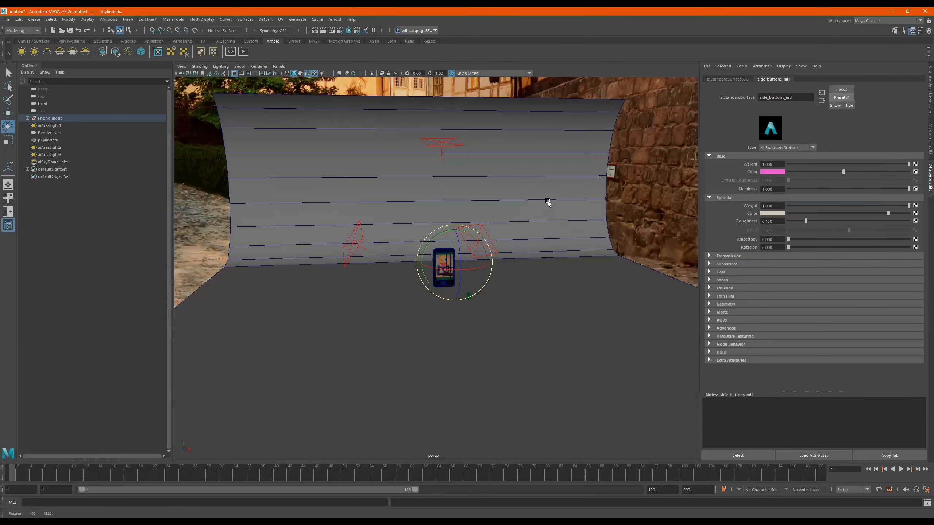
pyautogui.scroll(-5, 548, 202)
pyautogui.click(421, 260)
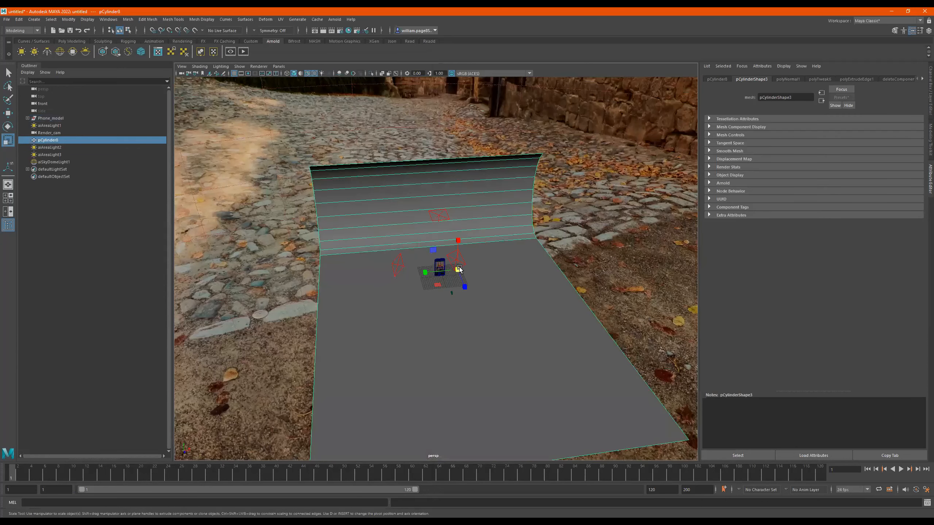
pyautogui.moveTo(460, 269); pyautogui.dragTo(342, 274)
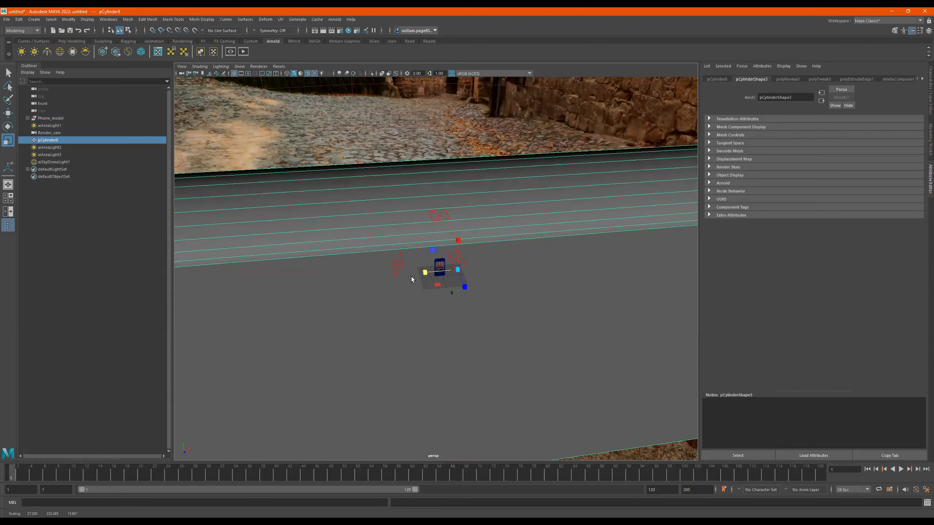
pyautogui.keyDown('alt'); pyautogui.moveTo(412, 278); pyautogui.dragTo(445, 273); pyautogui.keyUp('alt')
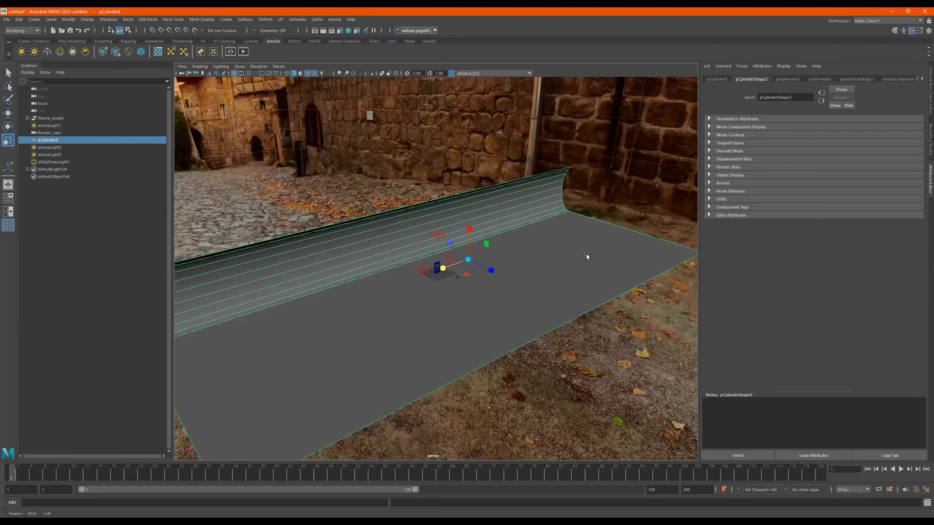
# Frame the phone from a slightly angled close view, create a camera from that view and name it Camera_left
pyautogui.scroll(8, 431, 245)
pyautogui.keyDown('alt'); pyautogui.moveTo(404, 242); pyautogui.dragTo(602, 243, button='right'); pyautogui.keyUp('alt')
pyautogui.keyDown('alt'); pyautogui.moveTo(544, 254); pyautogui.dragTo(520, 235); pyautogui.keyUp('alt')
pyautogui.keyDown('alt'); pyautogui.moveTo(521, 235); pyautogui.dragTo(443, 226, button='middle'); pyautogui.keyUp('alt')
pyautogui.keyDown('alt'); pyautogui.moveTo(443, 227); pyautogui.dragTo(458, 225, button='right'); pyautogui.keyUp('alt')
pyautogui.moveTo(455, 280)
pyautogui.keyDown('alt'); pyautogui.mouseDown()
pyautogui.moveTo(442, 275)
pyautogui.moveTo(481, 280)
pyautogui.moveTo(438, 275)
pyautogui.mouseUp(); pyautogui.keyUp('alt')
pyautogui.keyDown('alt'); pyautogui.moveTo(434, 274); pyautogui.dragTo(460, 275, button='middle'); pyautogui.keyUp('alt')
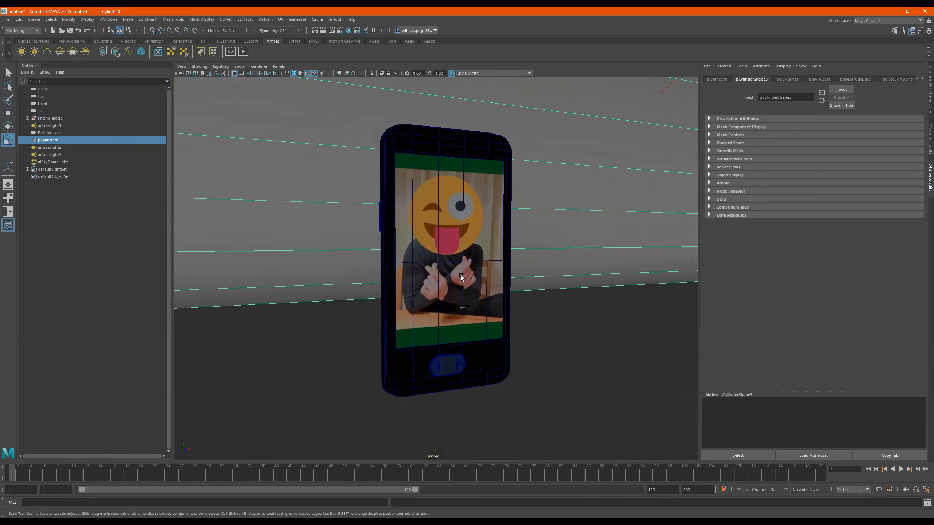
pyautogui.click(188, 67)
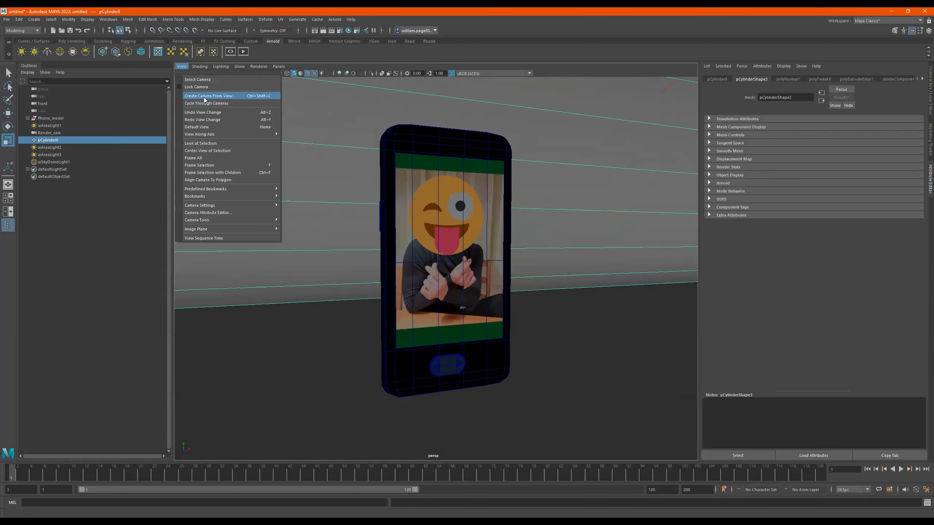
pyautogui.click(204, 97)
pyautogui.doubleClick(51, 170)
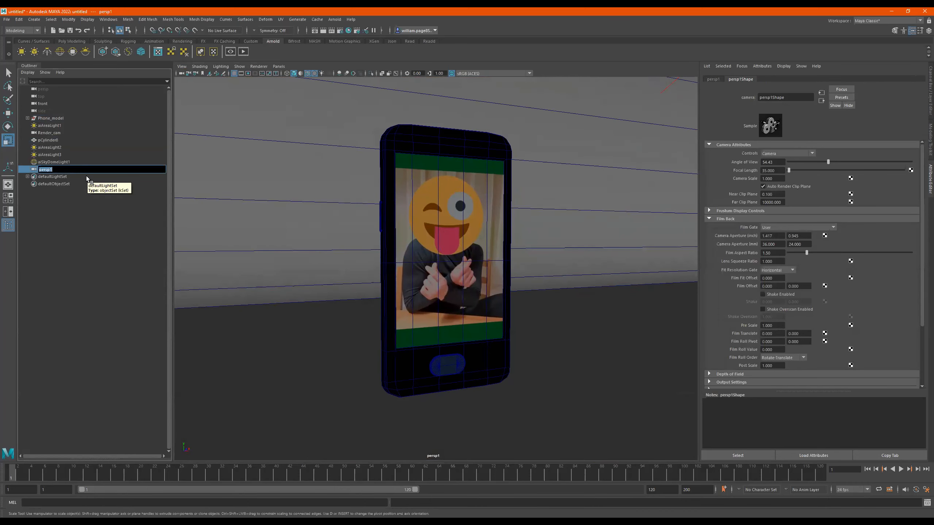
pyautogui.write('camera_left')
pyautogui.press('Return')
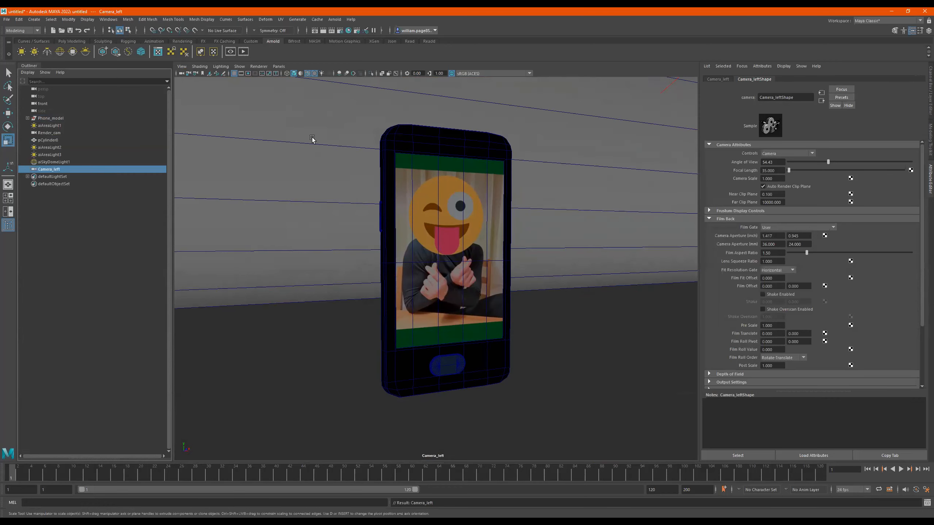
# Render through Camera_leftShape in the Arnold RenderView and refine the camera's angle and framing so the whole phone is in shot
pyautogui.click(181, 73)
pyautogui.click(194, 75)
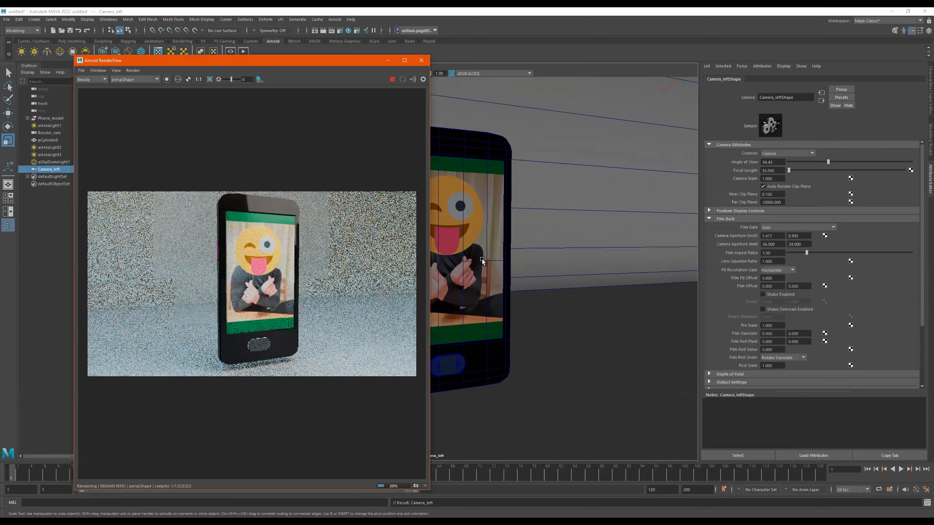
pyautogui.keyDown('alt'); pyautogui.moveTo(498, 270); pyautogui.dragTo(519, 241, button='middle'); pyautogui.keyUp('alt')
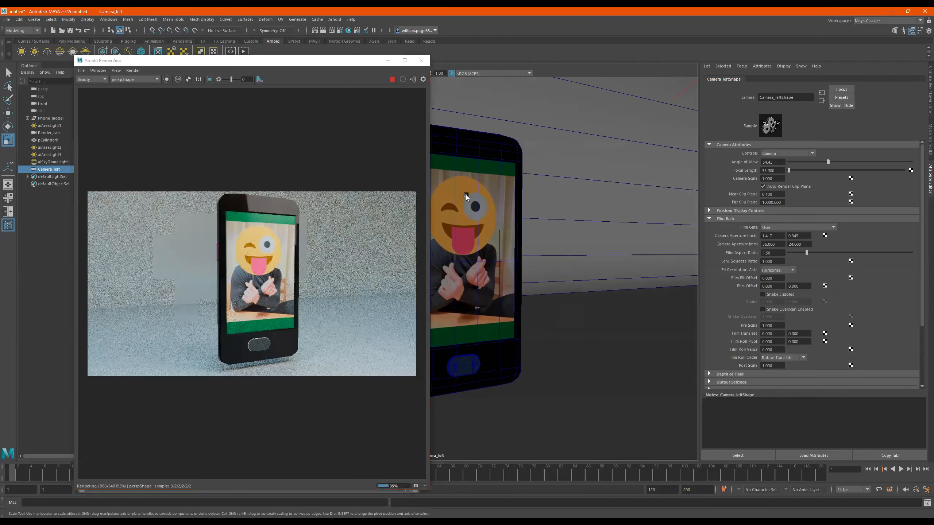
pyautogui.click(134, 80)
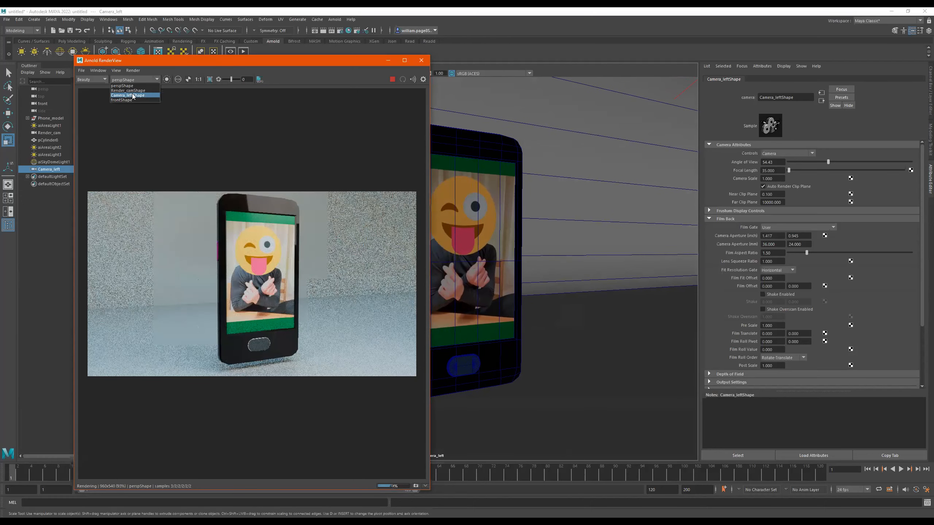
pyautogui.click(134, 95)
pyautogui.keyDown('alt'); pyautogui.moveTo(562, 255); pyautogui.dragTo(503, 274); pyautogui.keyUp('alt')
pyautogui.keyDown('alt'); pyautogui.moveTo(519, 272); pyautogui.dragTo(504, 295, button='middle'); pyautogui.keyUp('alt')
pyautogui.keyDown('alt'); pyautogui.moveTo(512, 292); pyautogui.dragTo(516, 280); pyautogui.keyUp('alt')
pyautogui.keyDown('alt'); pyautogui.moveTo(516, 280); pyautogui.dragTo(516, 278, button='middle'); pyautogui.keyUp('alt')
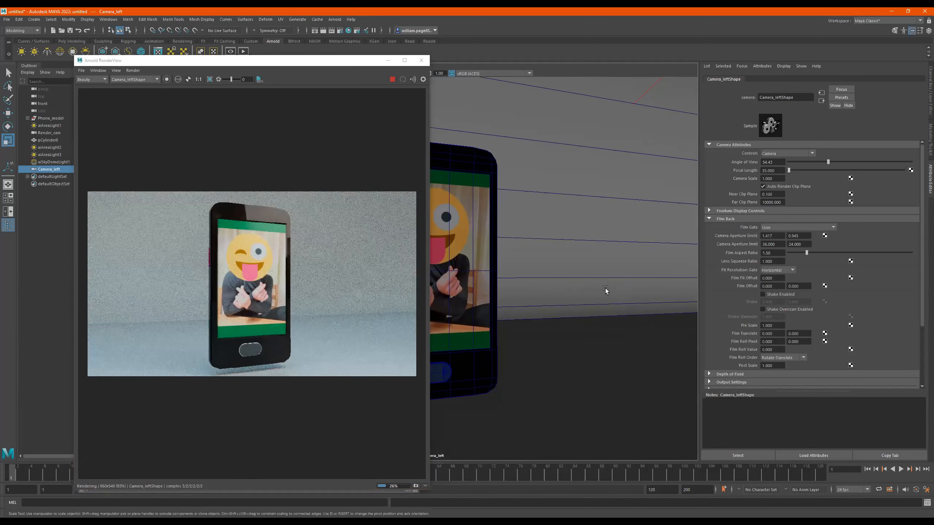
pyautogui.moveTo(582, 260)
pyautogui.keyDown('alt'); pyautogui.mouseDown()
pyautogui.moveTo(542, 264)
pyautogui.moveTo(565, 264)
pyautogui.mouseUp(); pyautogui.keyUp('alt')
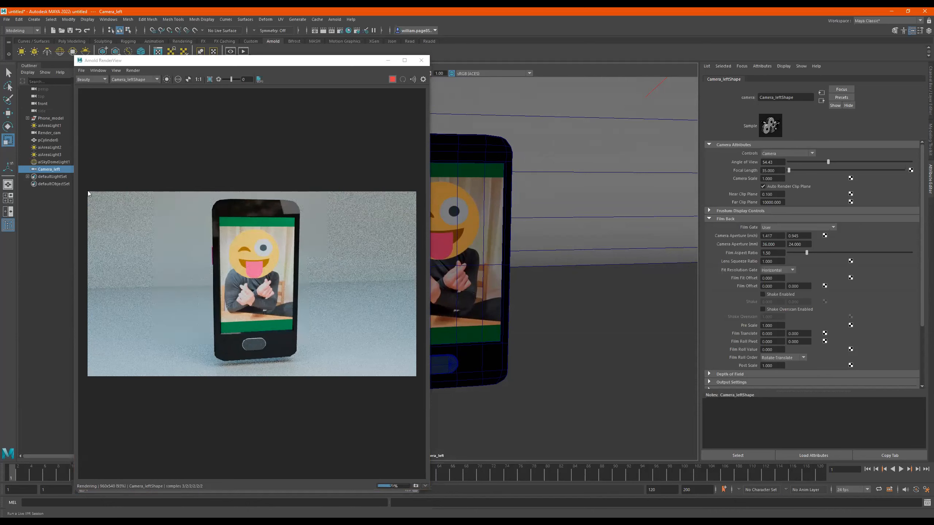
# Enable color temperature on aiAreaLight3 and adjust it toward a warm tone, trying a temperature of 3549
pyautogui.click(49, 153)
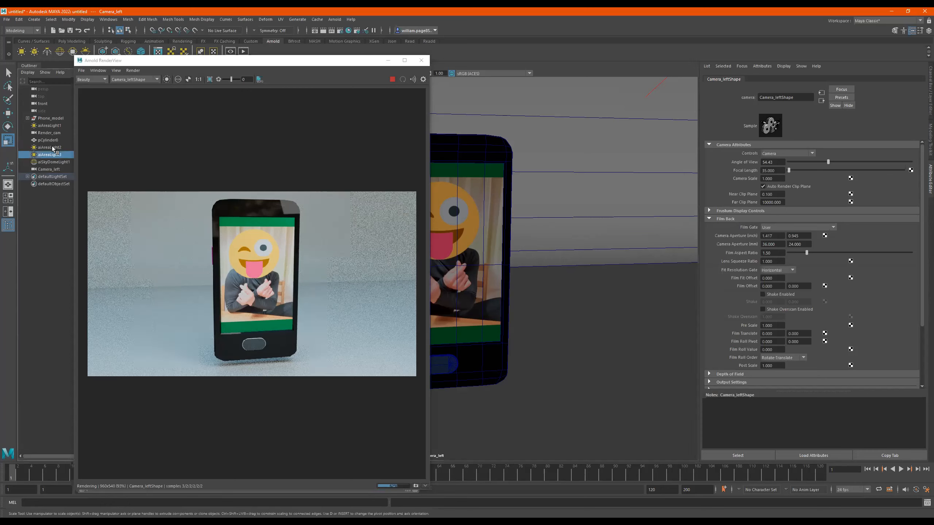
pyautogui.click(759, 180)
pyautogui.click(808, 188)
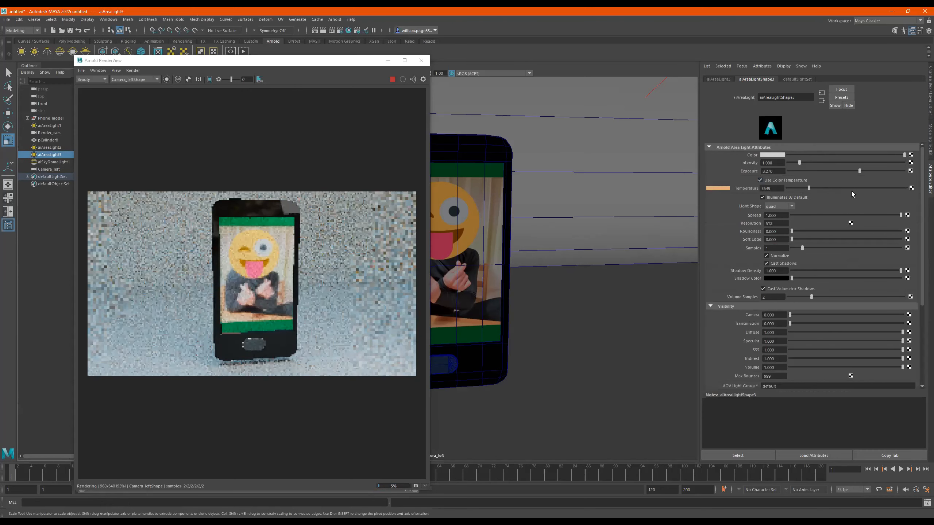
pyautogui.moveTo(838, 188); pyautogui.dragTo(829, 170)
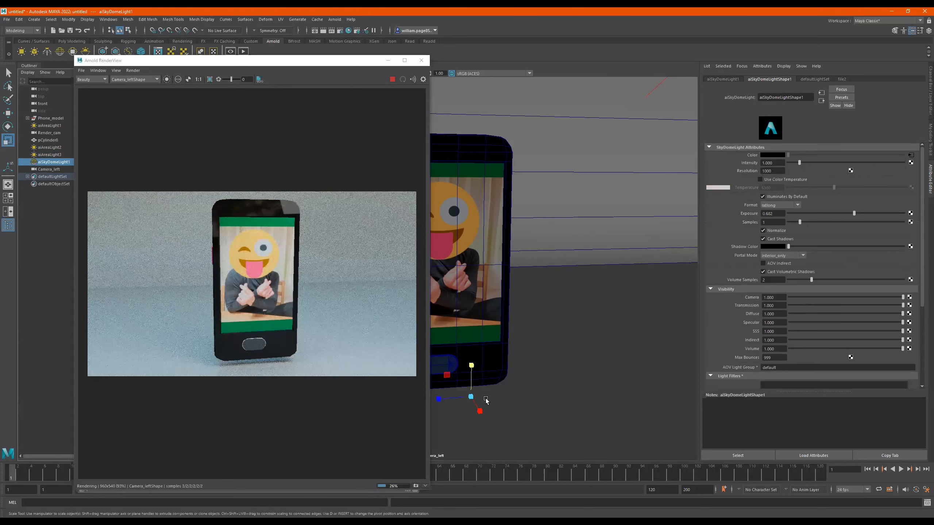
# Rotate aiSkyDomeLight1 around its vertical axis to change the HDRI lighting on the phone, and stop the live render
pyautogui.press('e')
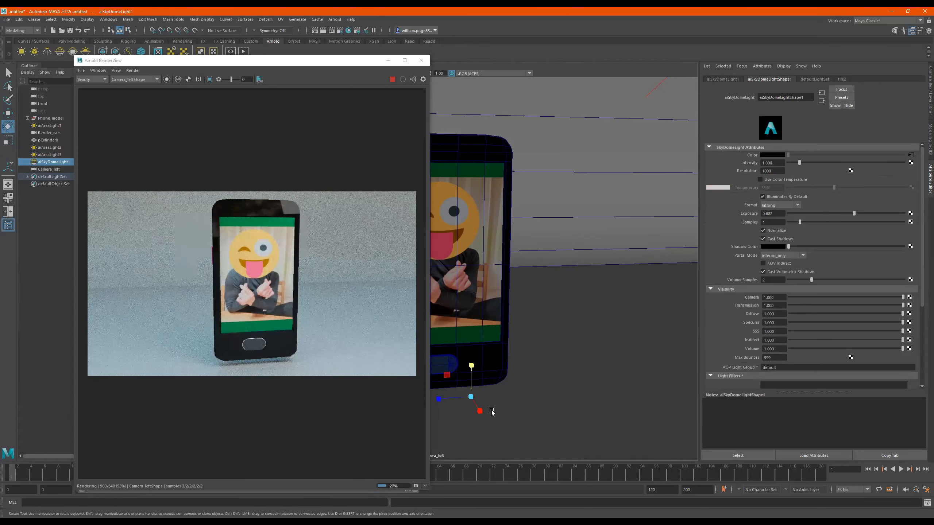
pyautogui.moveTo(488, 413); pyautogui.dragTo(443, 412)
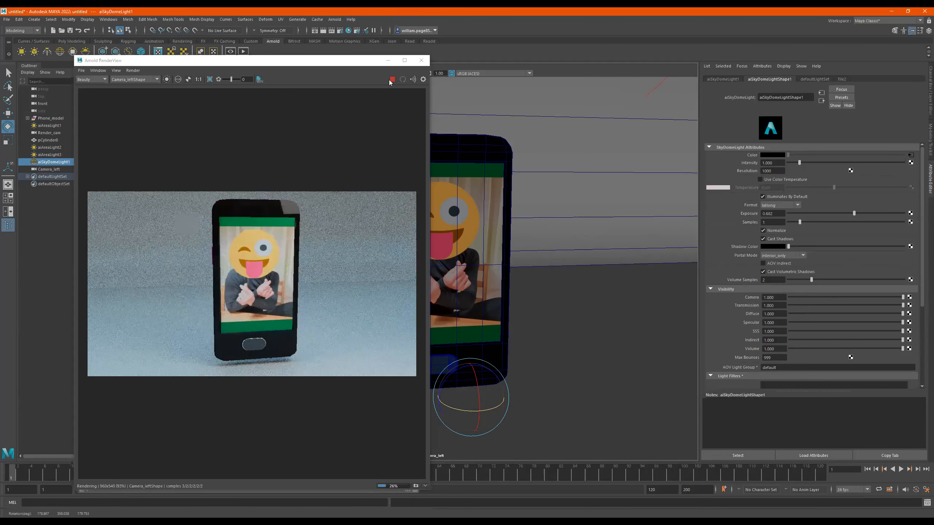
pyautogui.press('Escape')
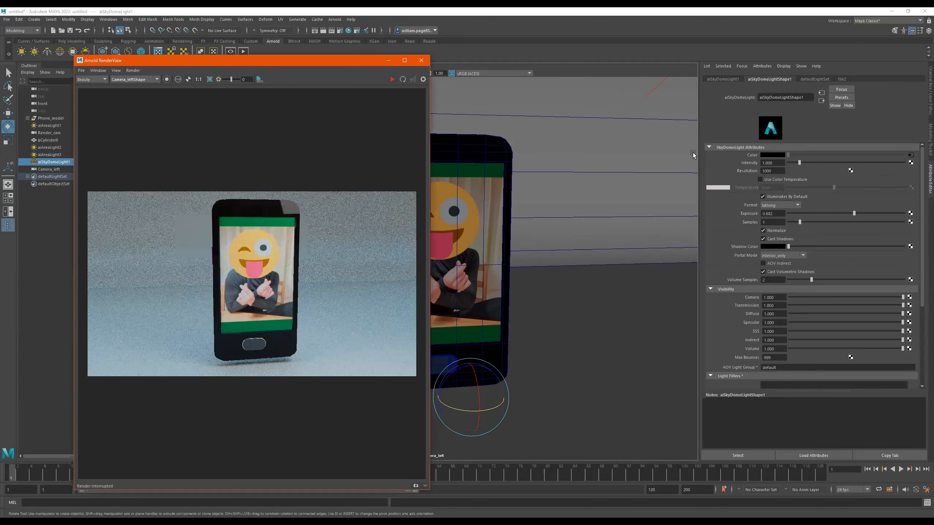